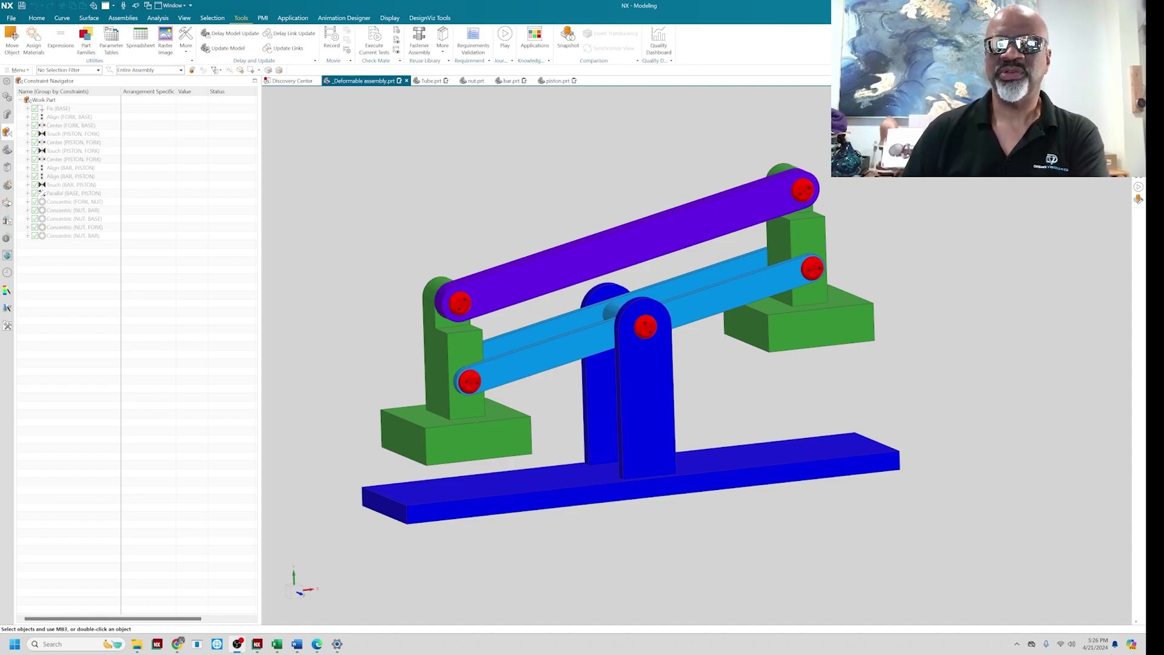
- Move the near piston component up and down with dynamic motion to exercise the linkage, and accept its new position
left_click(121, 18)
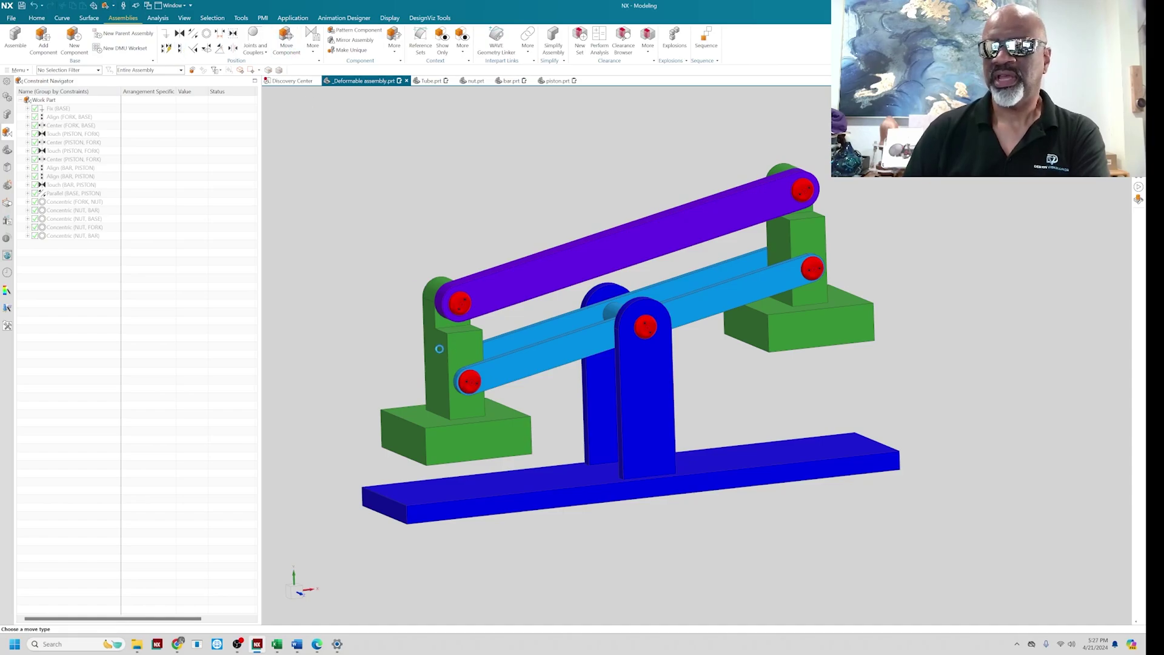
double_click(448, 348)
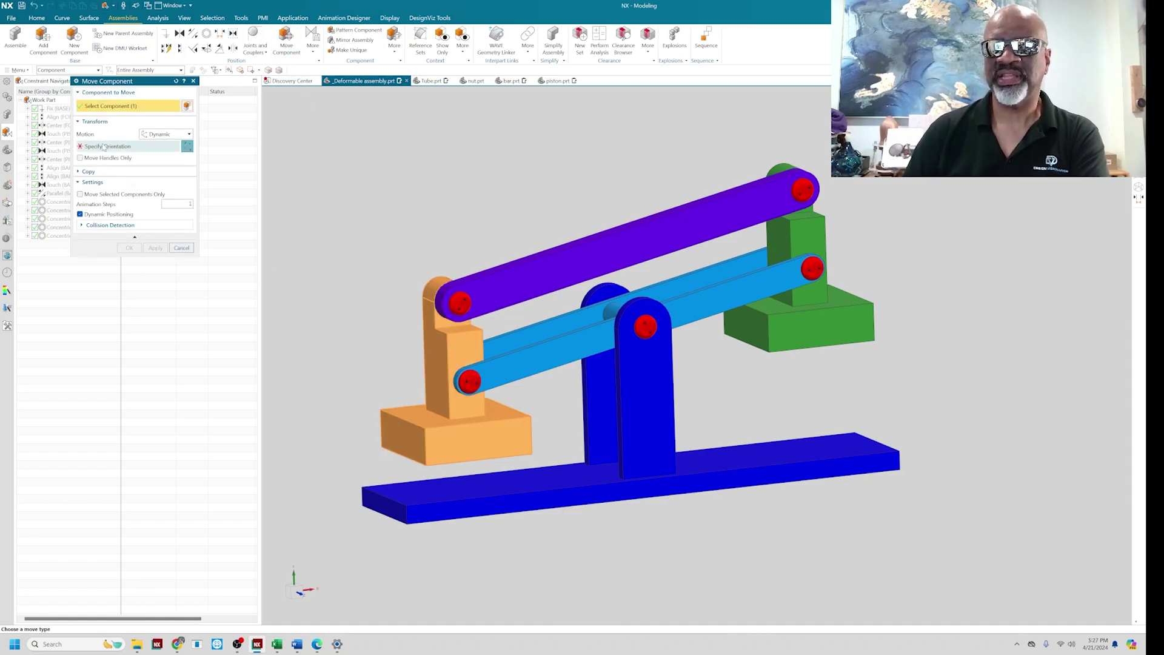
left_click(107, 146)
mouse_move(453, 336)
left_mouse_down()
mouse_move(456, 278)
mouse_move(455, 316)
left_mouse_up()
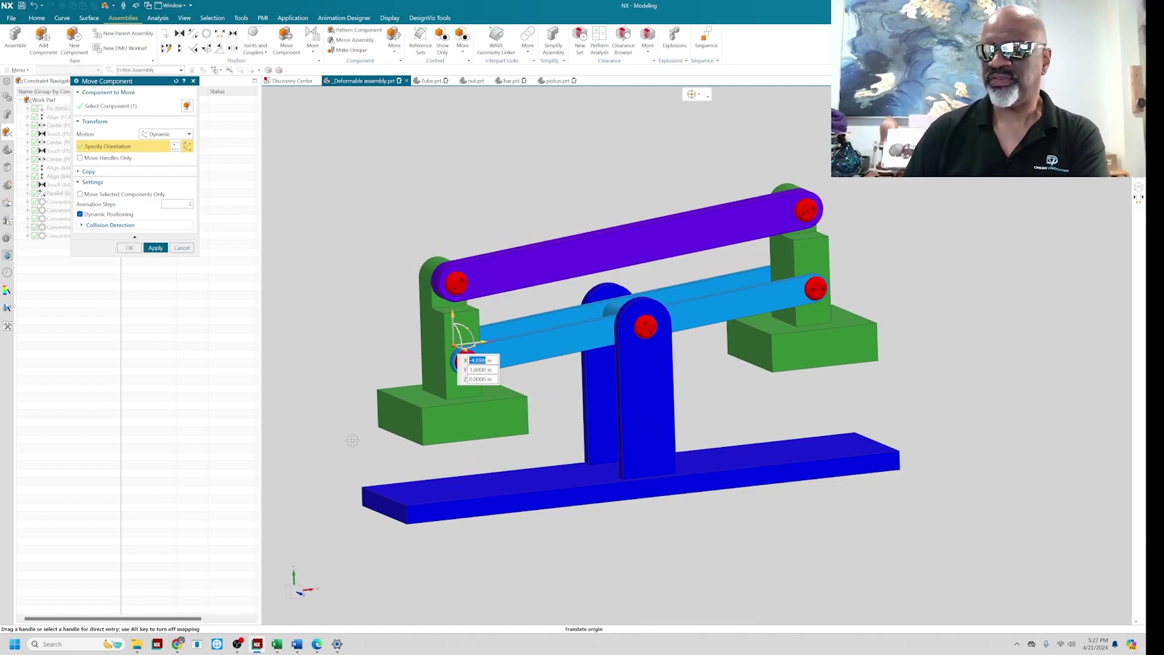
left_click_drag(456, 314, 462, 353)
left_click(456, 303)
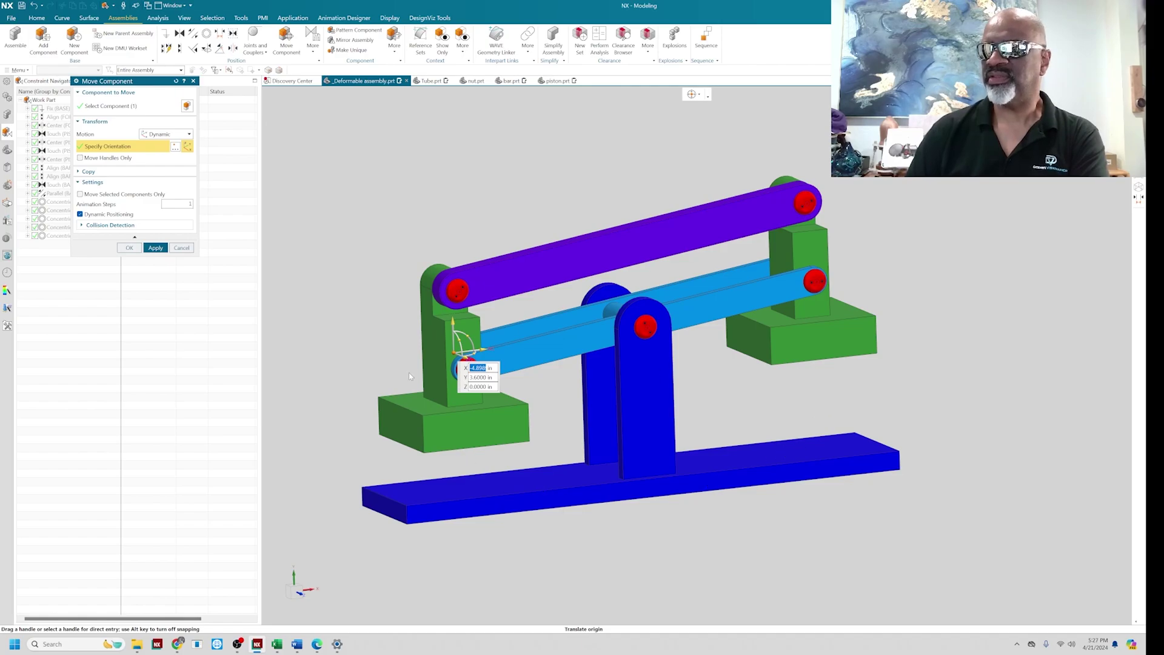
left_click(129, 248)
mouse_move(357, 234)
middle_mouse_down()
mouse_move(359, 192)
mouse_move(354, 224)
middle_mouse_up()
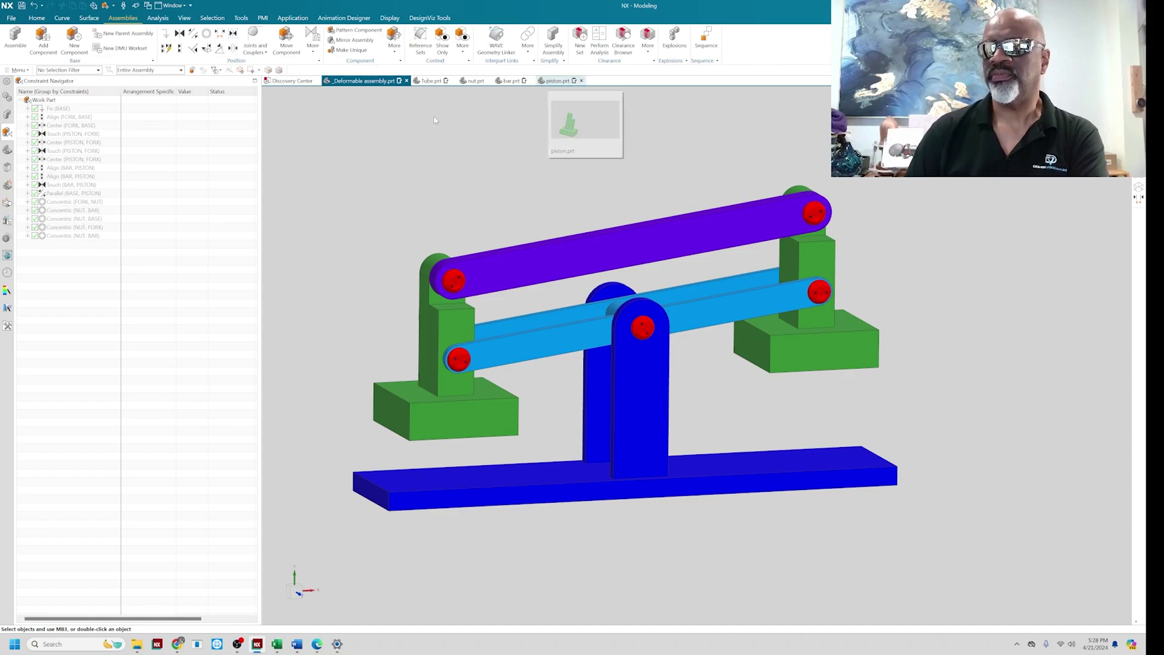
- Switch to the Tube part and create a length expression named h with the formula 1 in inches
left_click(428, 81)
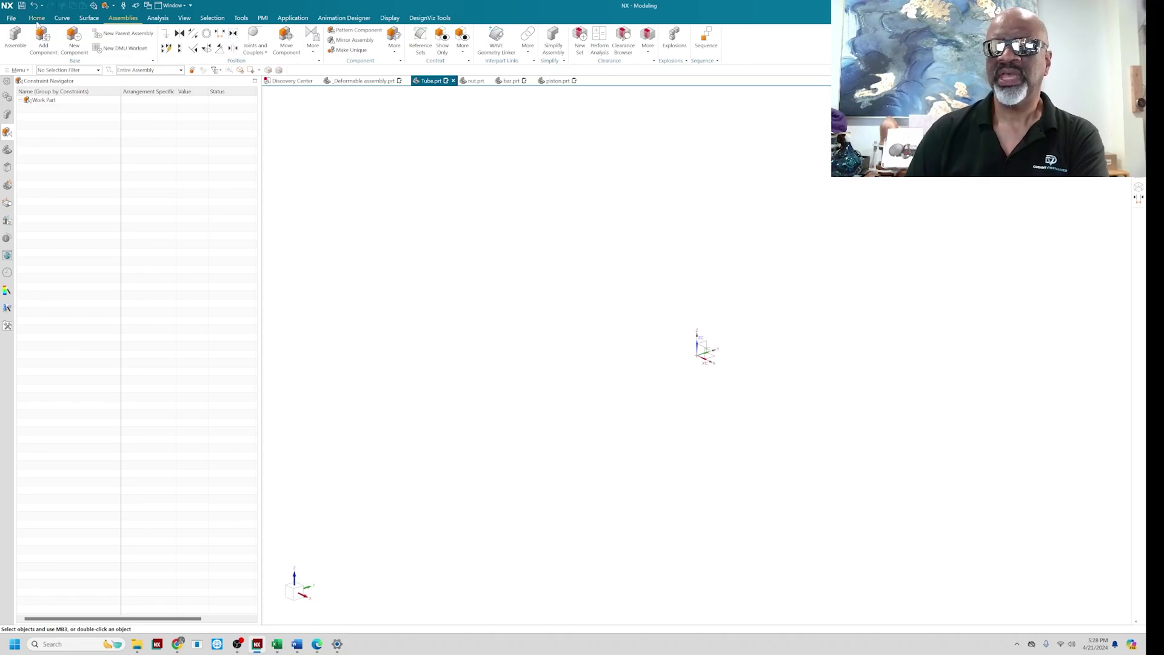
key("ctrl+e")
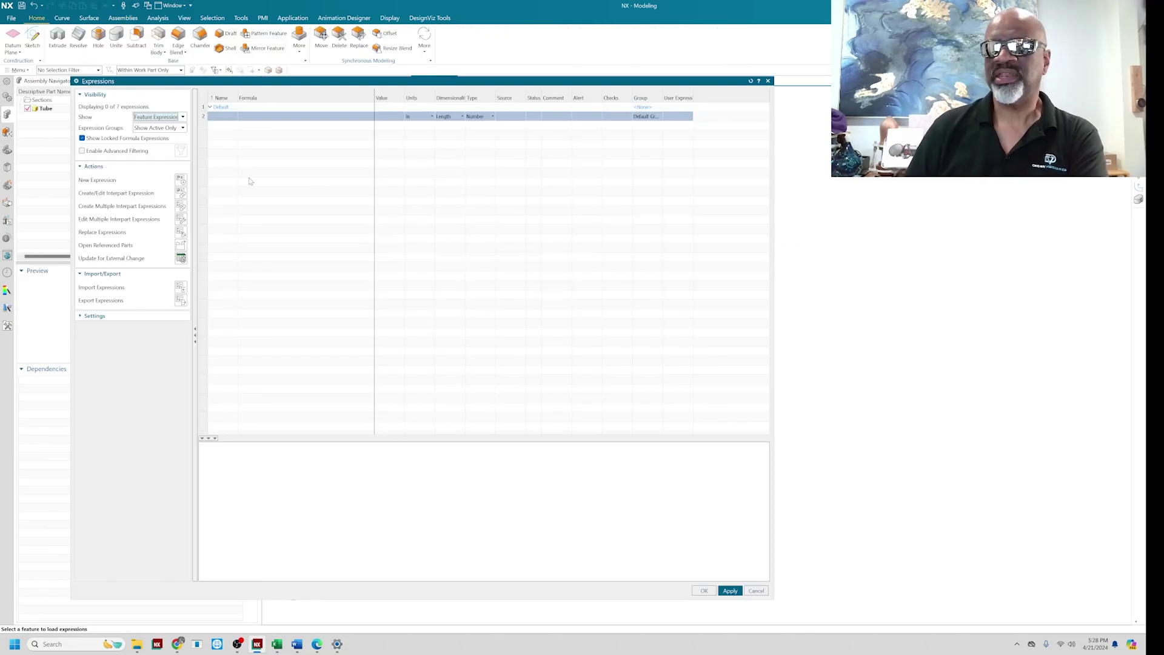
left_click(218, 117)
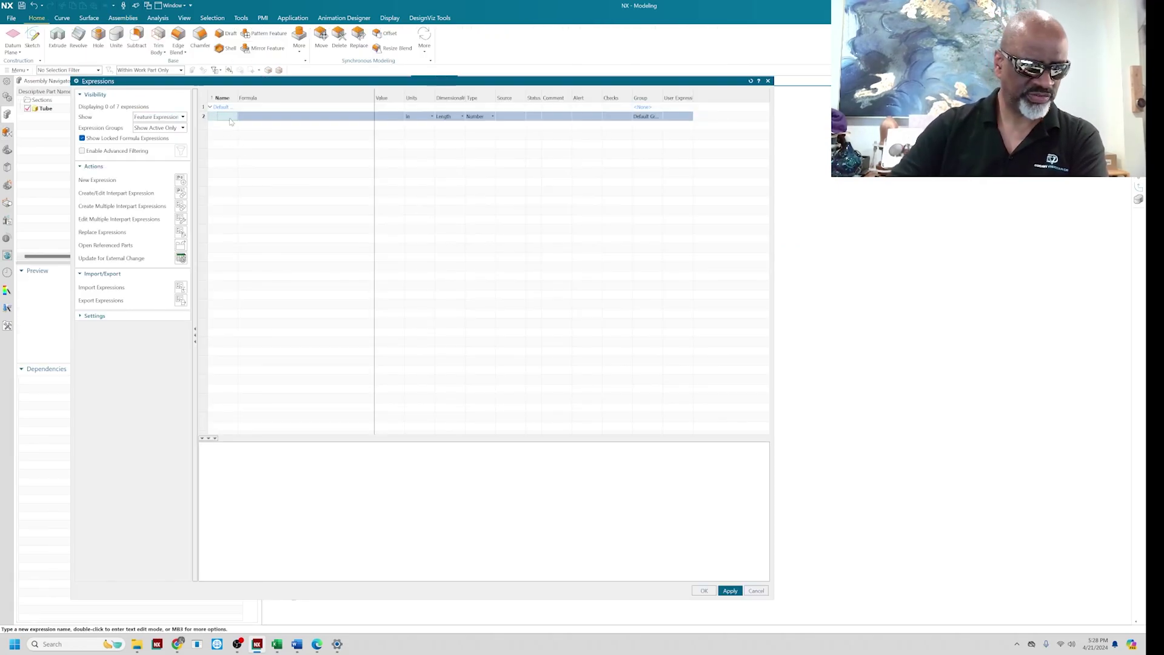
type("N")
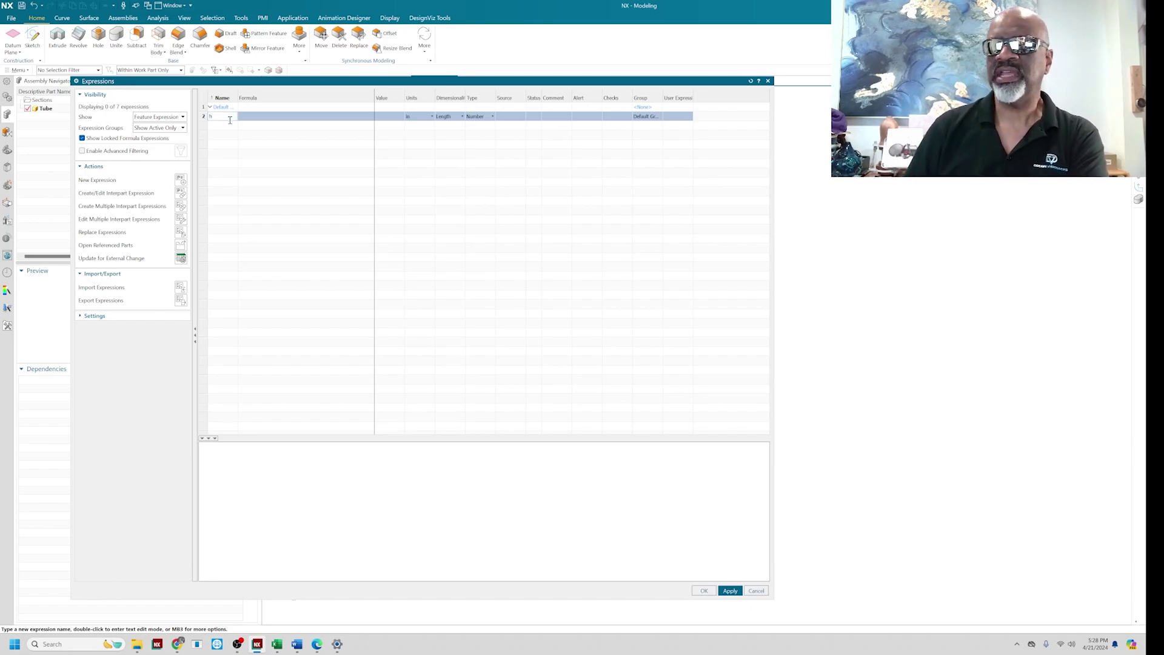
left_click(255, 117)
type("1")
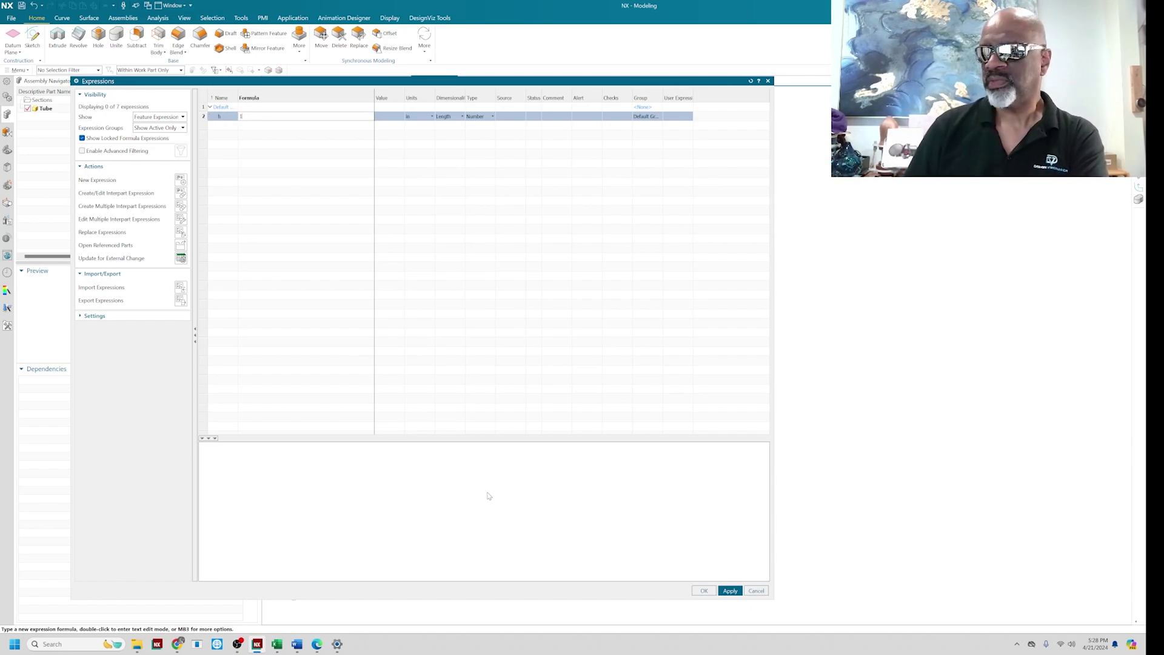
left_click(703, 591)
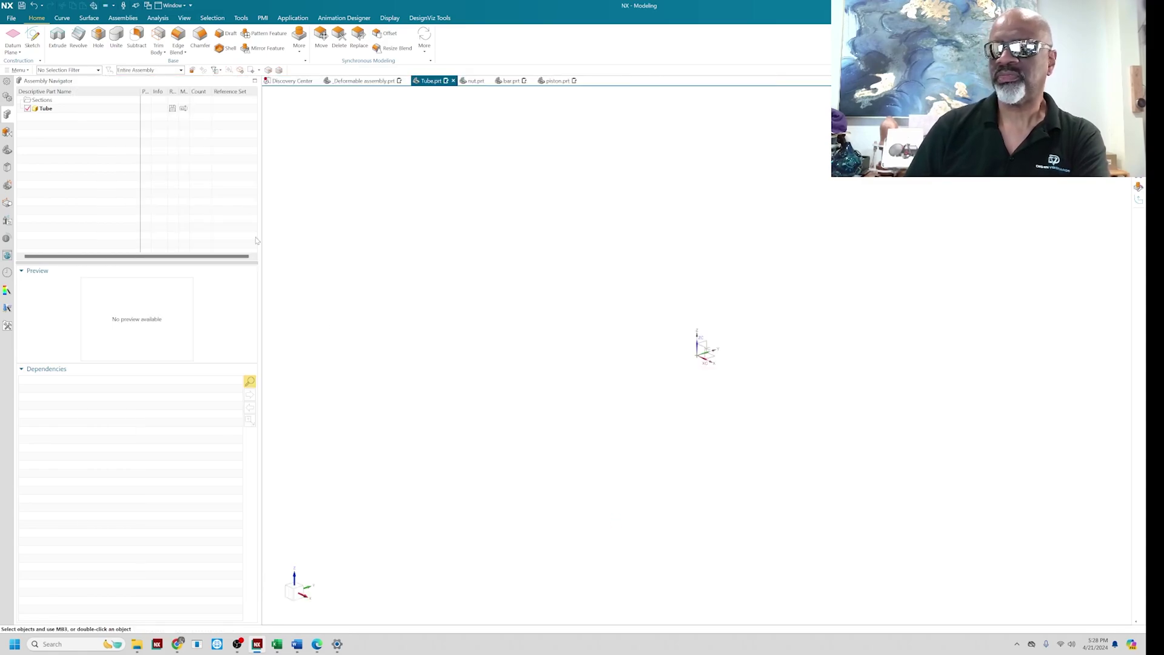
- Create a new sketch on the Top plane of the Tube part
left_click(32, 36)
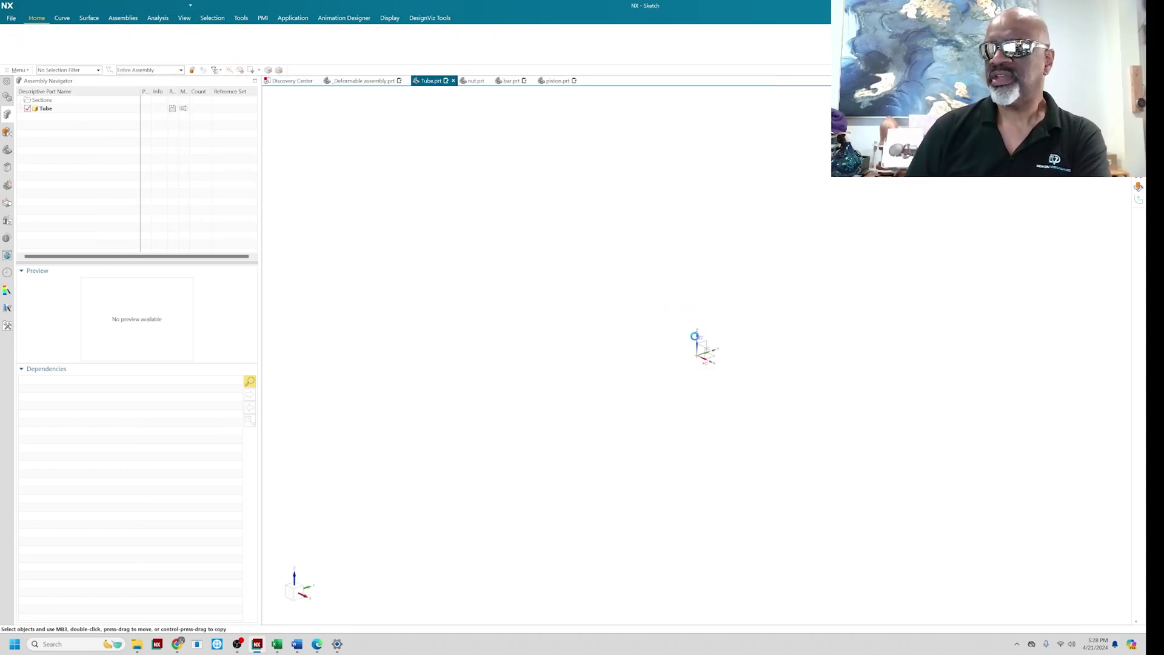
left_click(808, 347)
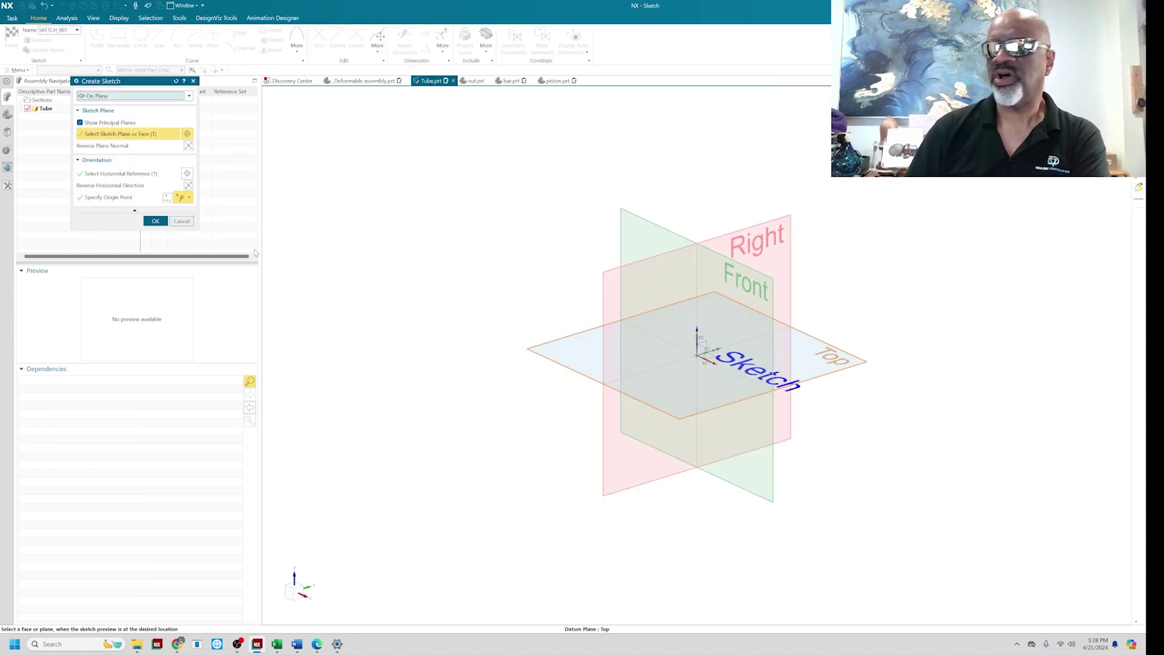
middle_click_drag(808, 346, 546, 232)
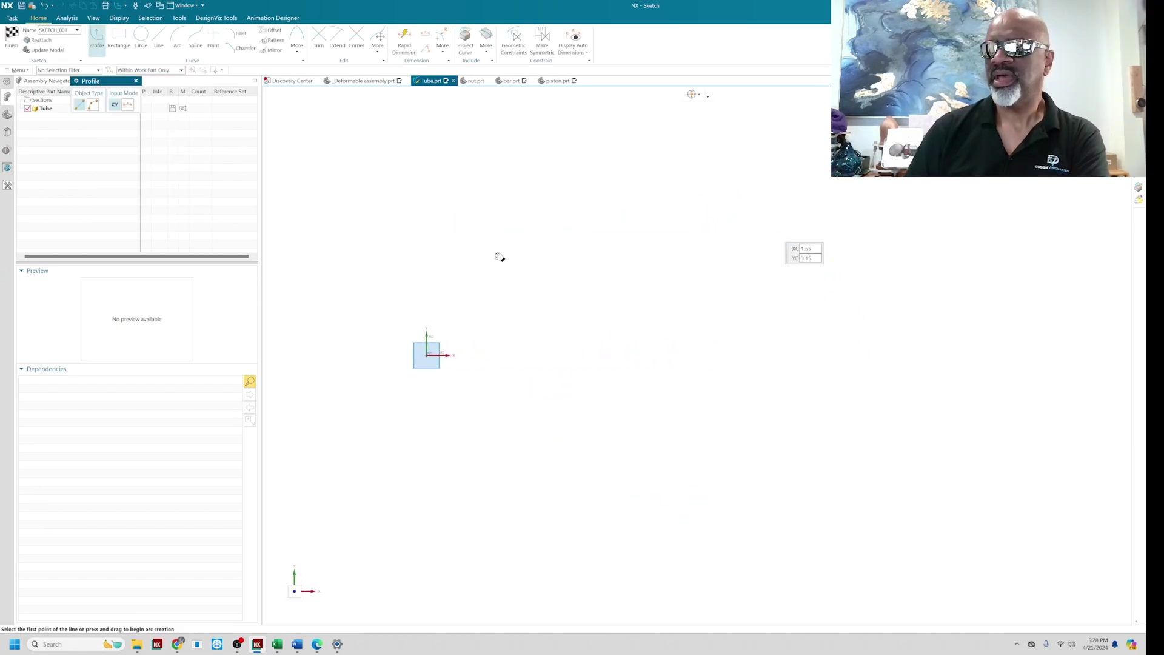
- Insert the Slot shape from the reuse library's inch 2D Section Library into the sketch, up and to the left of the origin
left_click(7, 184)
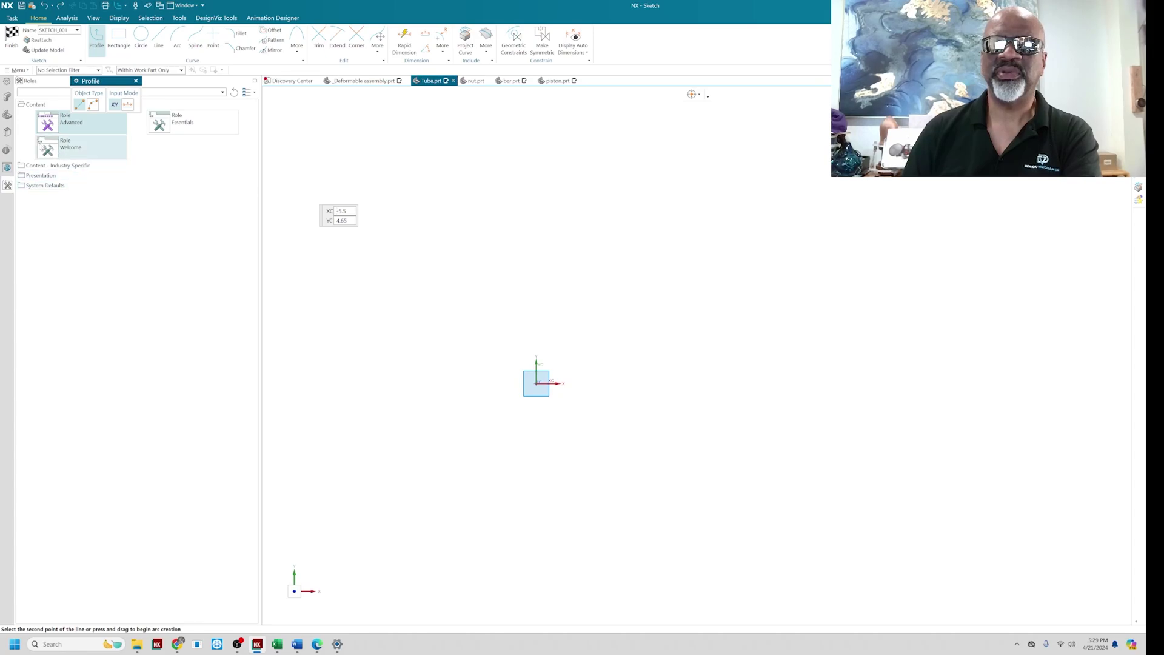
left_click(7, 130)
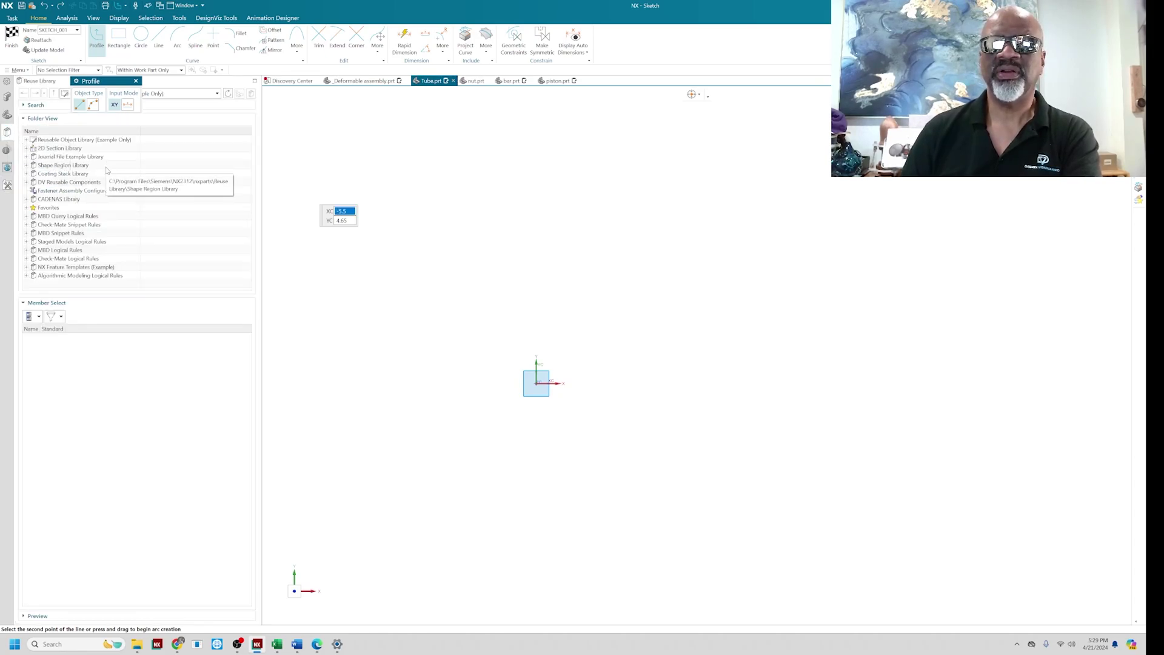
left_click(27, 148)
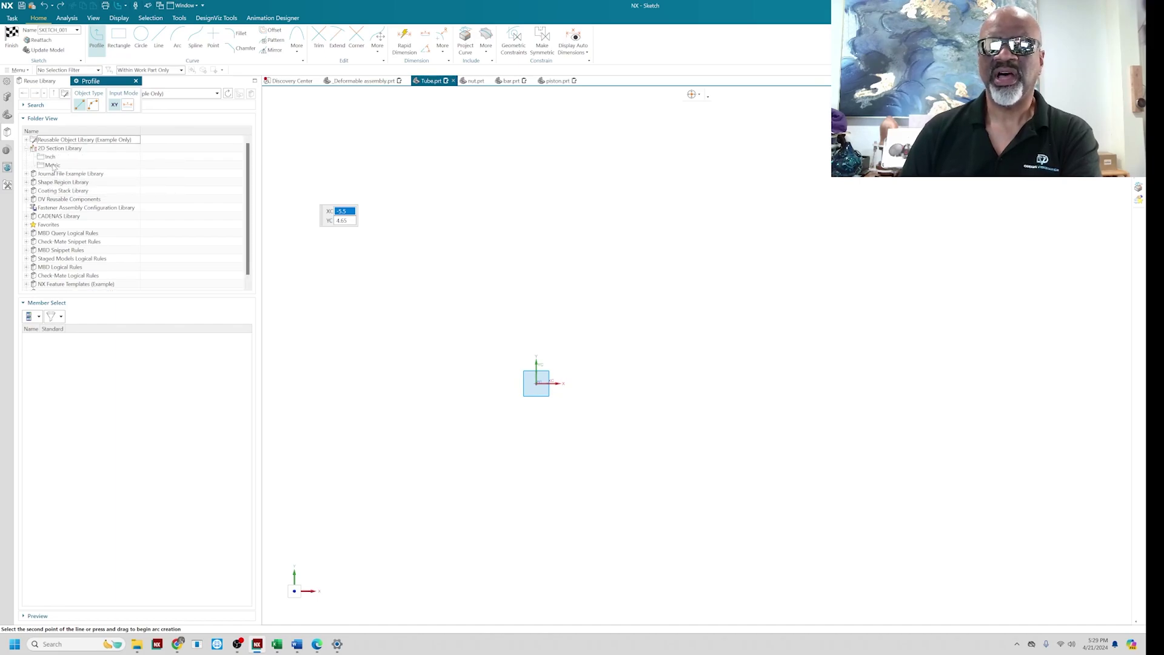
left_click(50, 157)
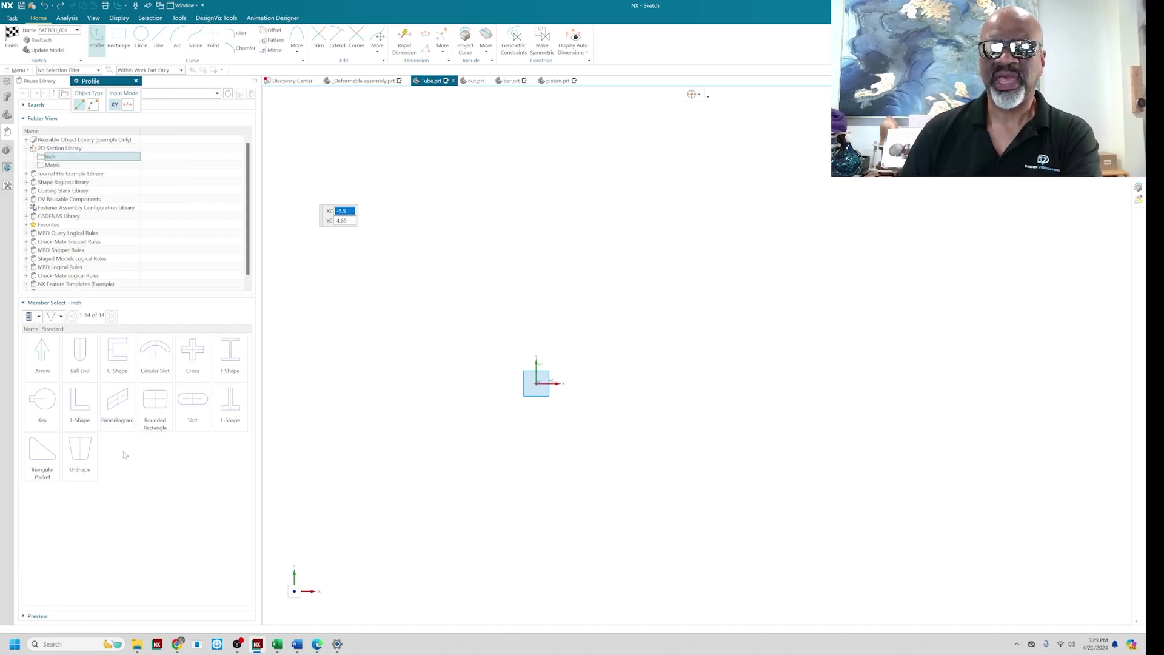
left_click(193, 404)
left_click_drag(197, 412, 520, 313)
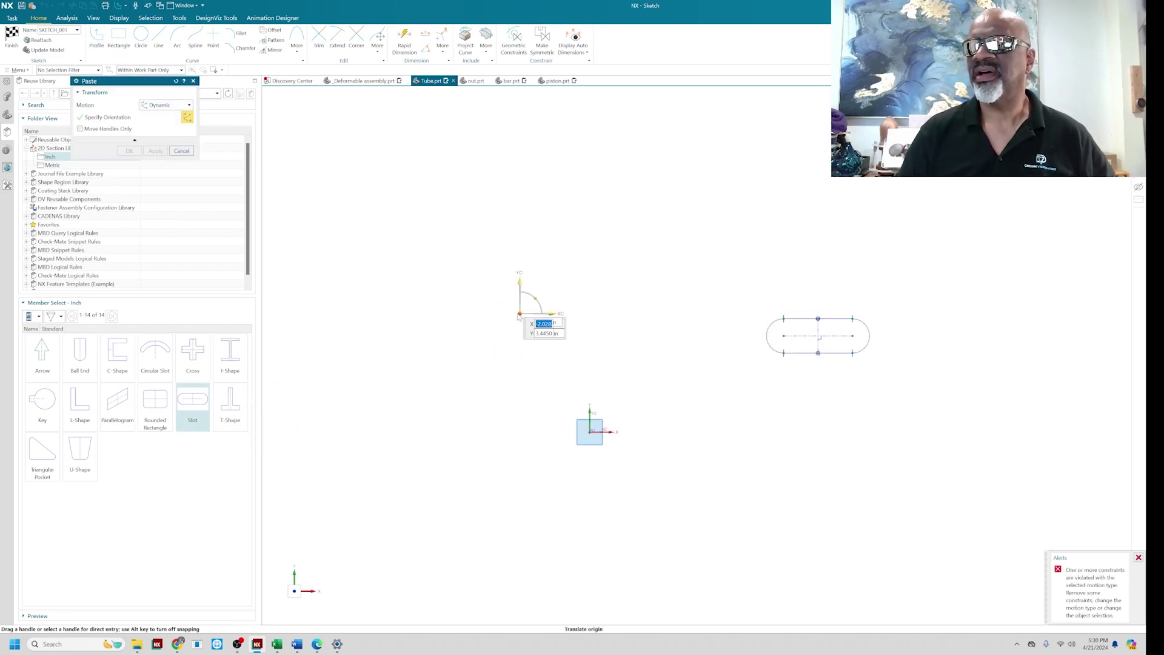
mouse_move(536, 298)
left_mouse_down()
mouse_move(526, 277)
mouse_move(543, 306)
mouse_move(534, 293)
left_mouse_up()
left_click(519, 313)
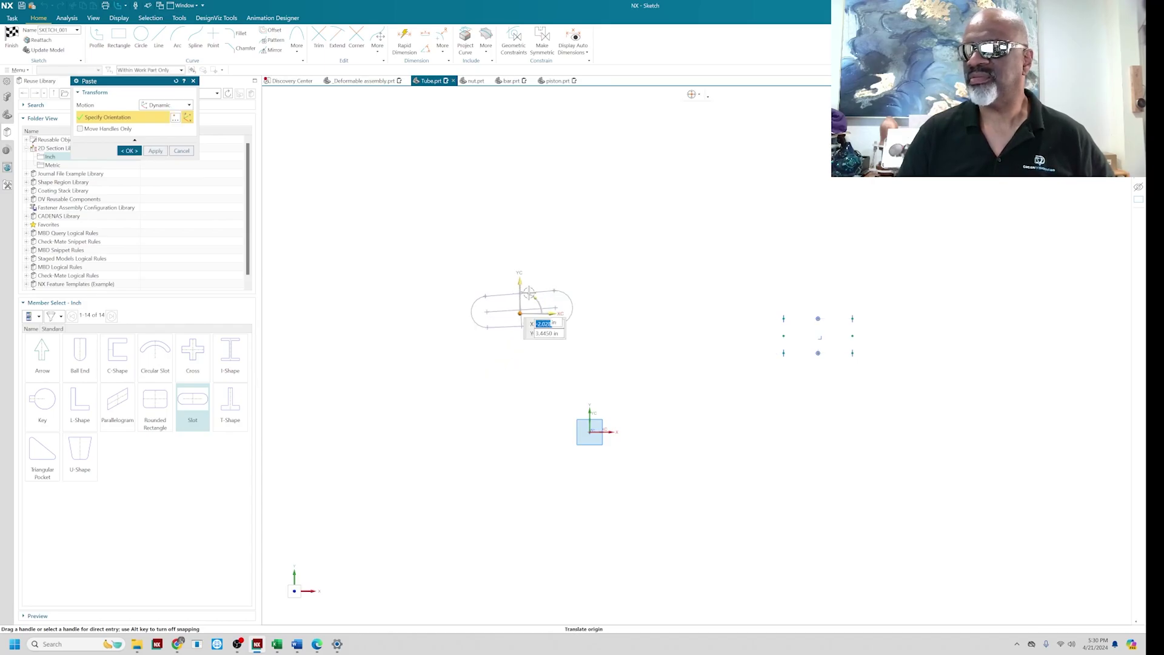
left_click(129, 150)
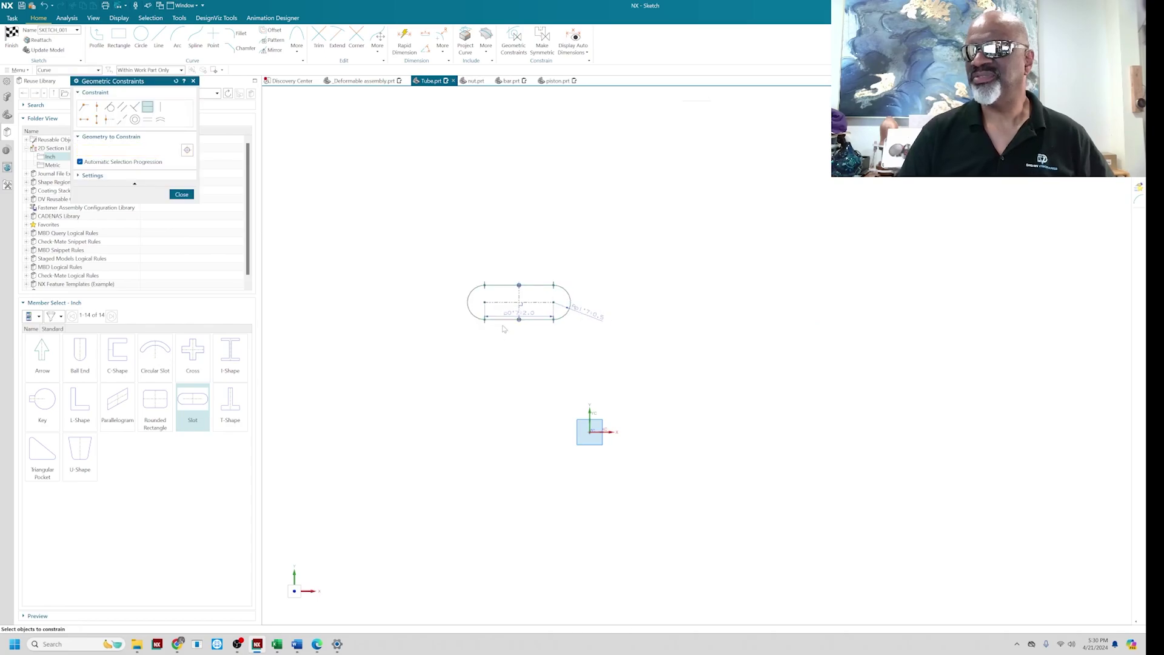
- Make the slot's lower straight edge collinear with the sketch's horizontal axis
left_click(122, 119)
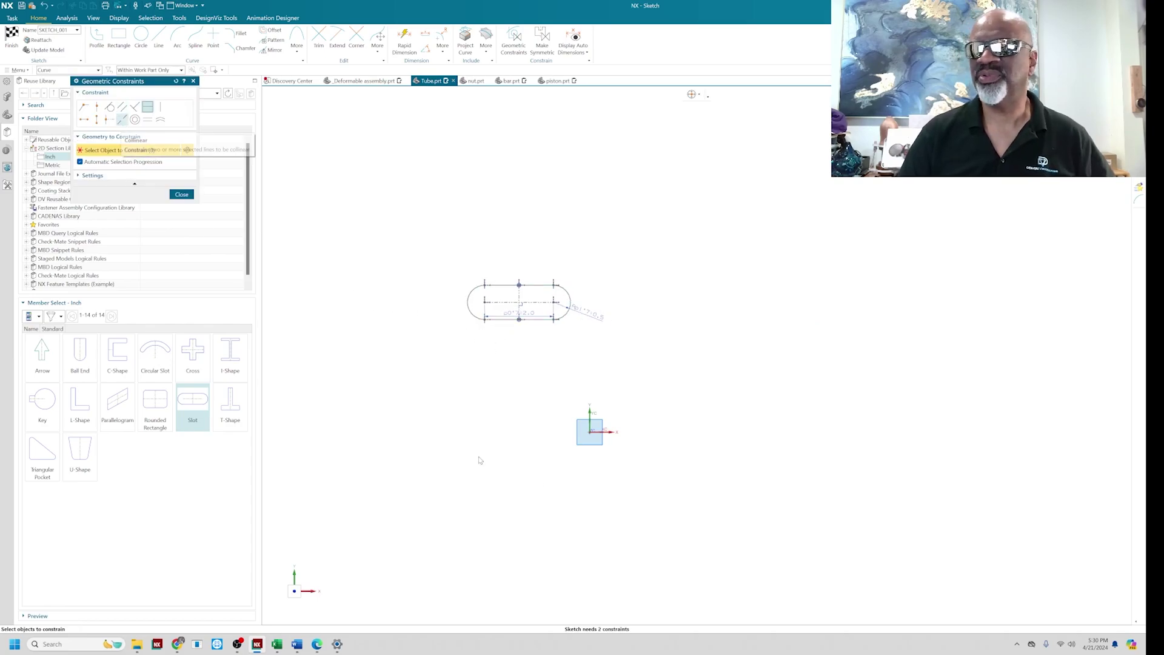
left_click(599, 433)
left_click(536, 319)
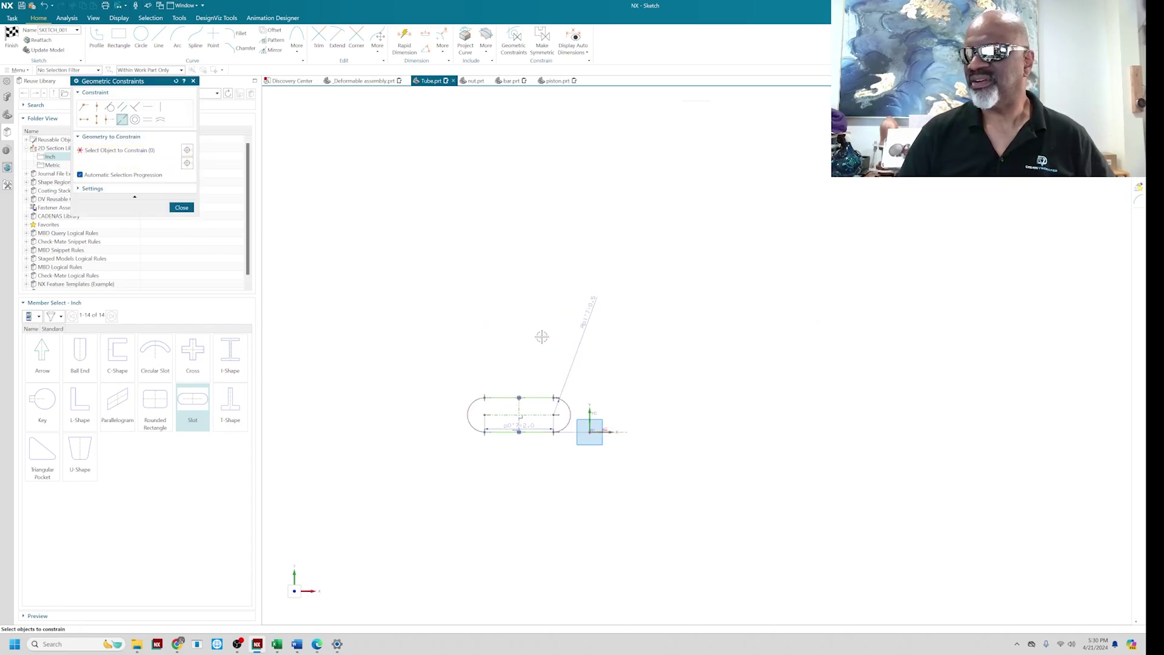
- Constrain the sketch origin to the midpoint of the slot's lower edge and close the geometric constraints
left_click(109, 119)
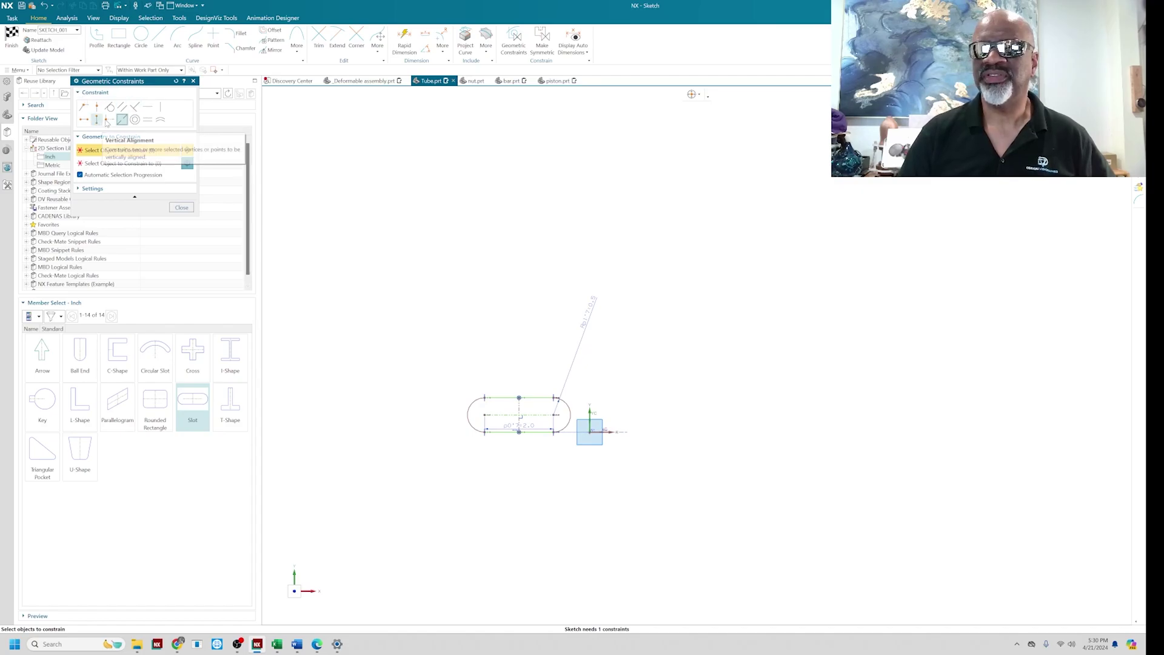
left_click(589, 432)
left_click(527, 432)
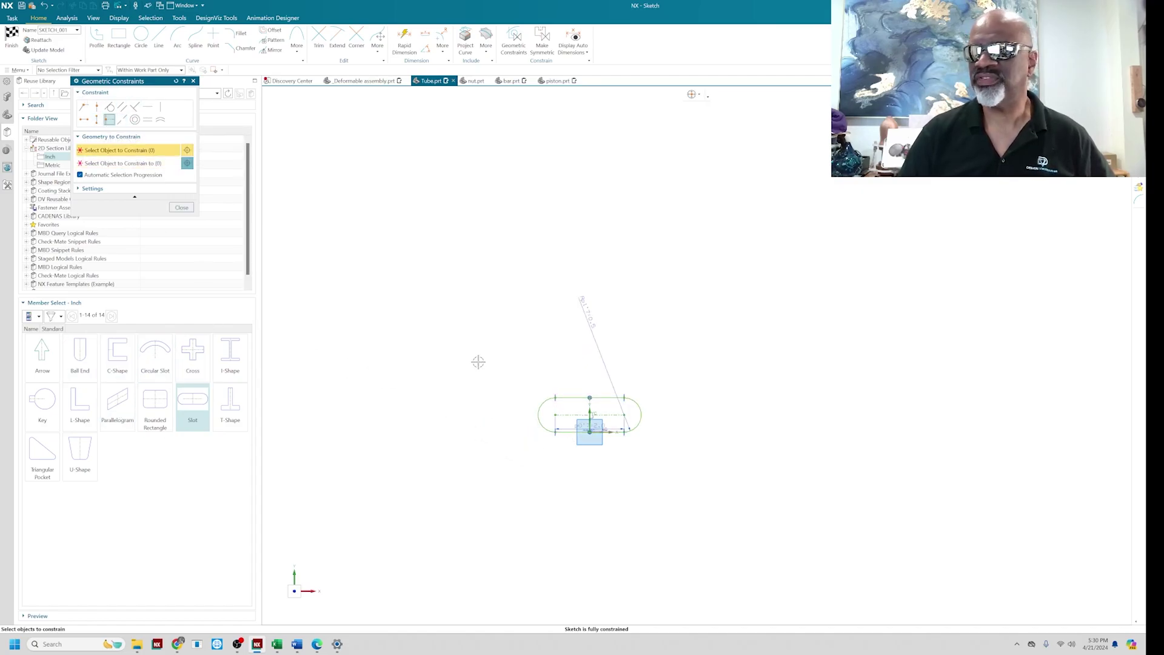
scroll(643, 442, "up", 2)
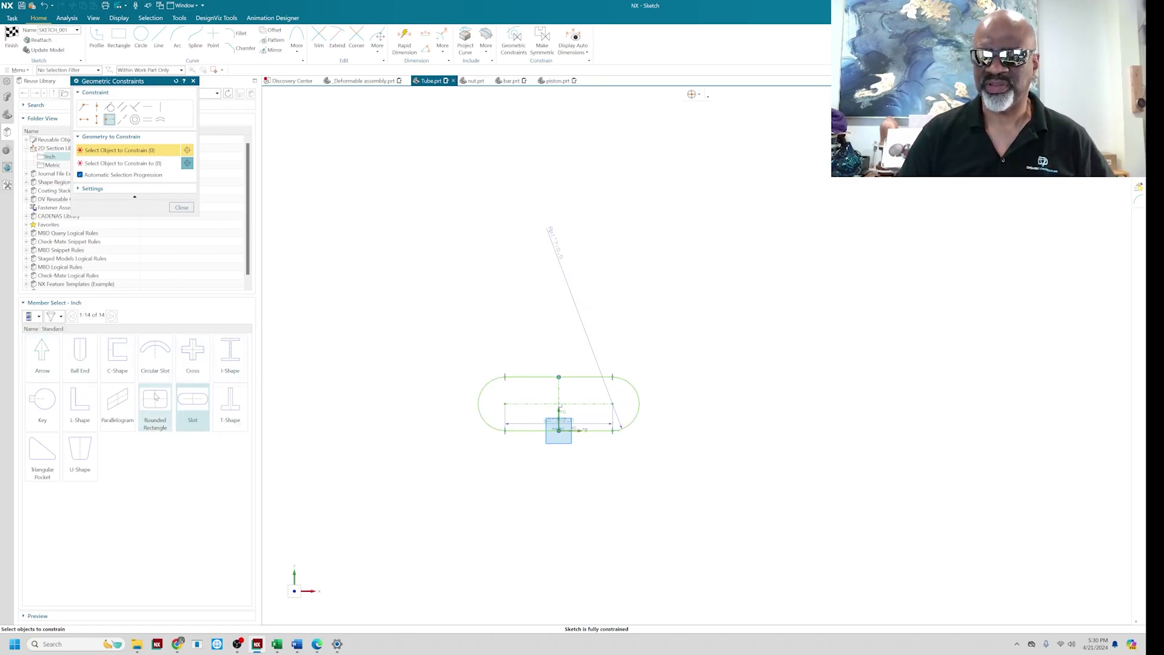
left_click(181, 208)
- Delete the slot's radial dimension and its horizontal length dimension
left_click(557, 260)
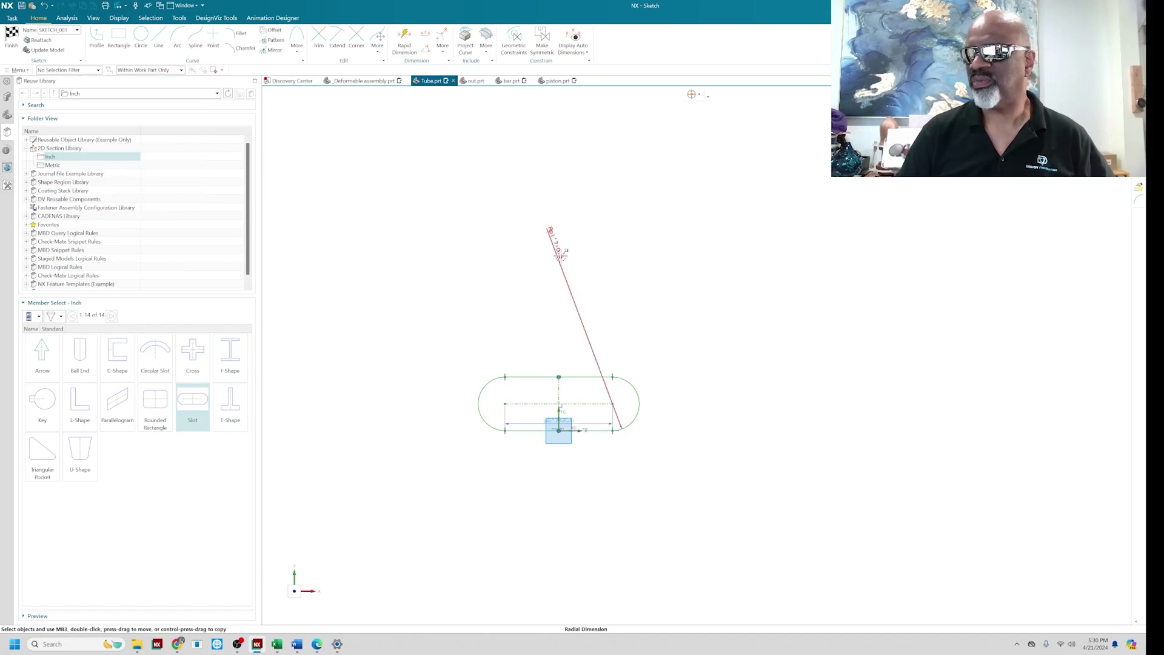
right_click(557, 260)
left_click(617, 251)
left_click(571, 423)
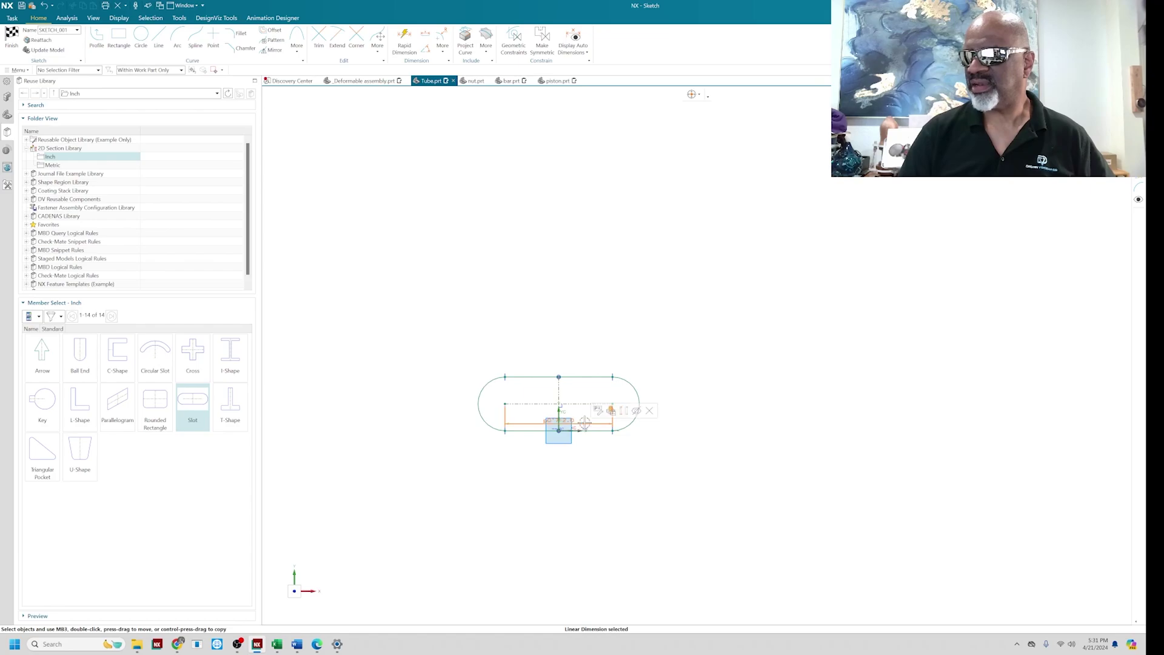
left_click(650, 413)
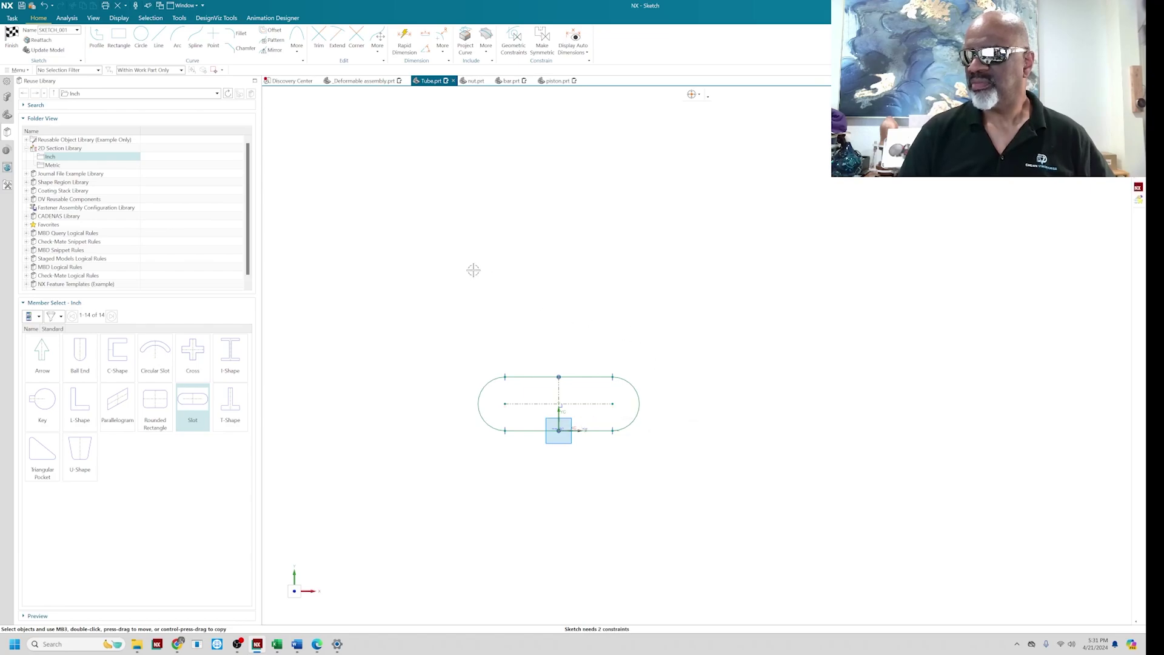
- Add a vertical dimension between the slot's lower and upper straight edges and set it to the expression h
left_click(404, 39)
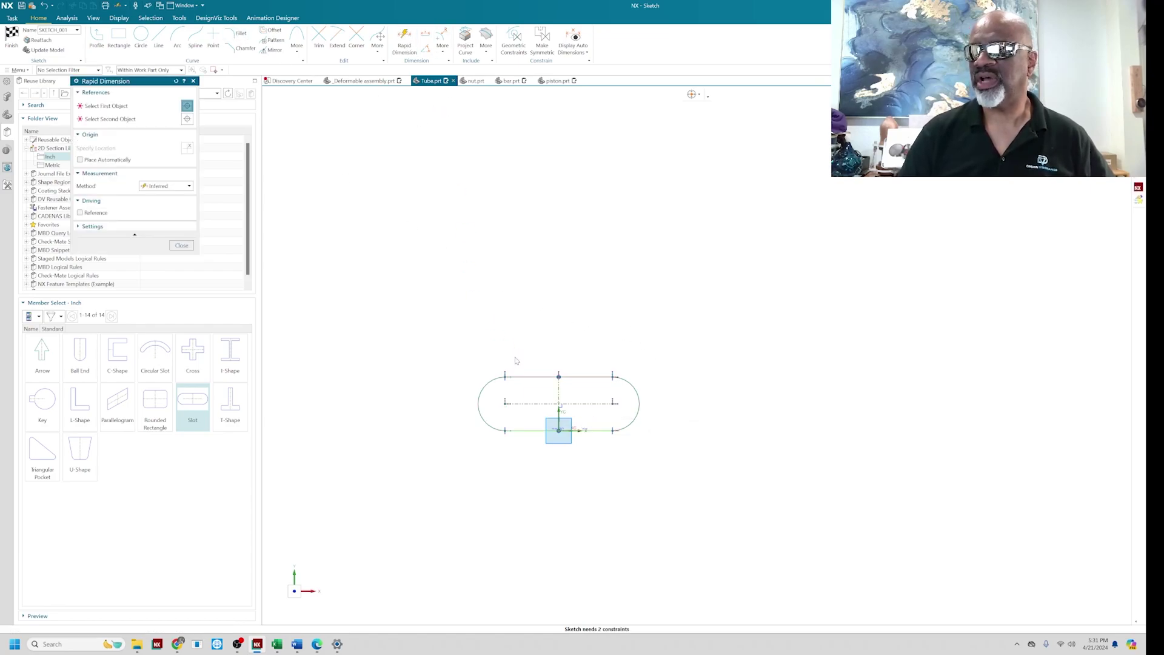
left_click(528, 431)
left_click(528, 376)
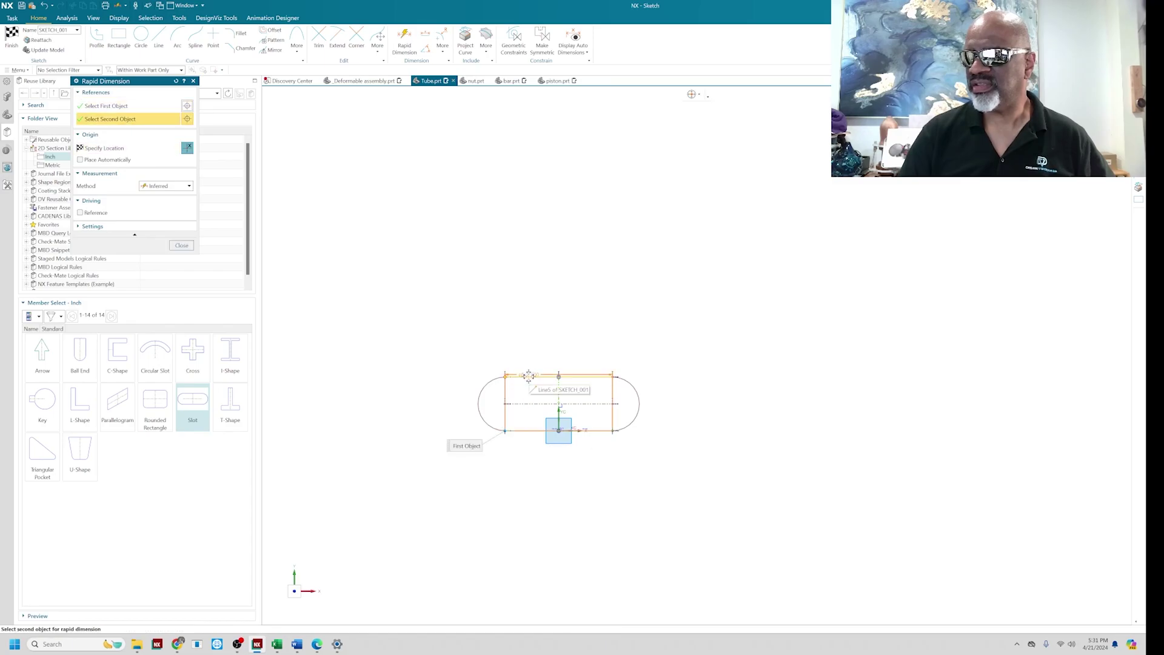
left_click(400, 247)
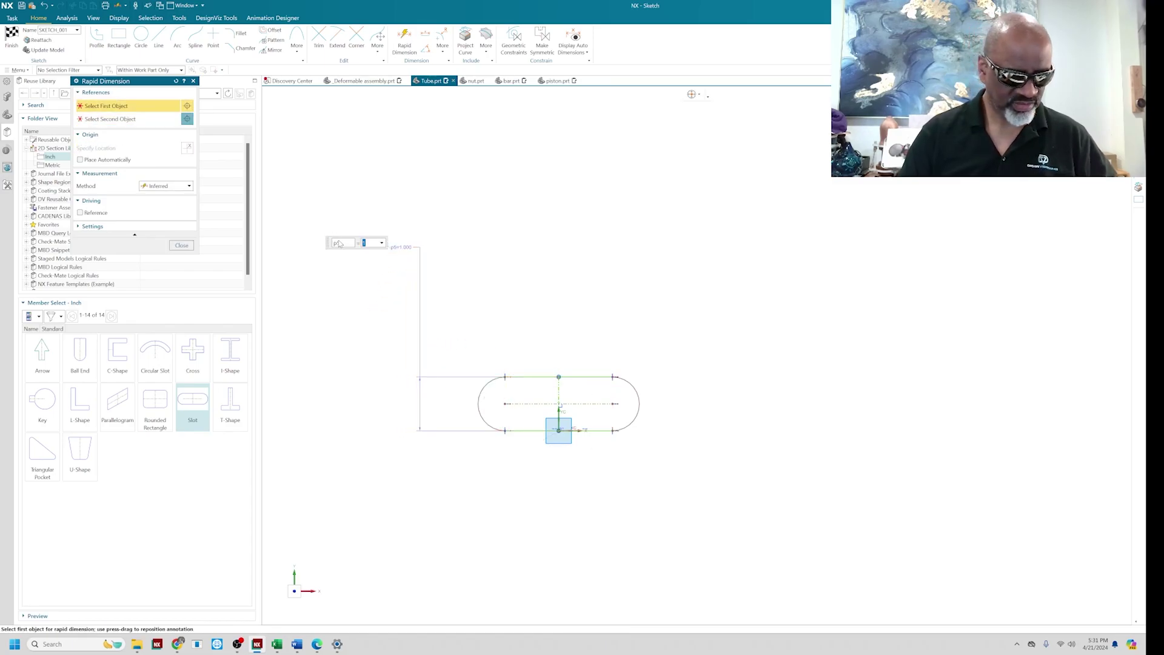
type("h")
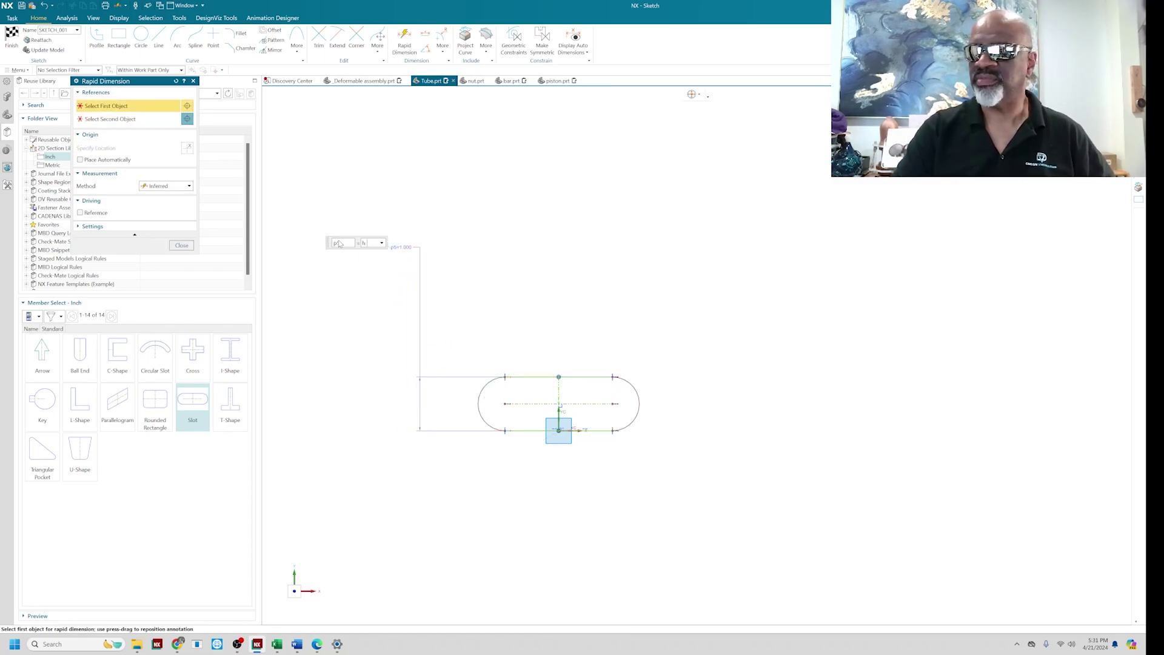
key("Return")
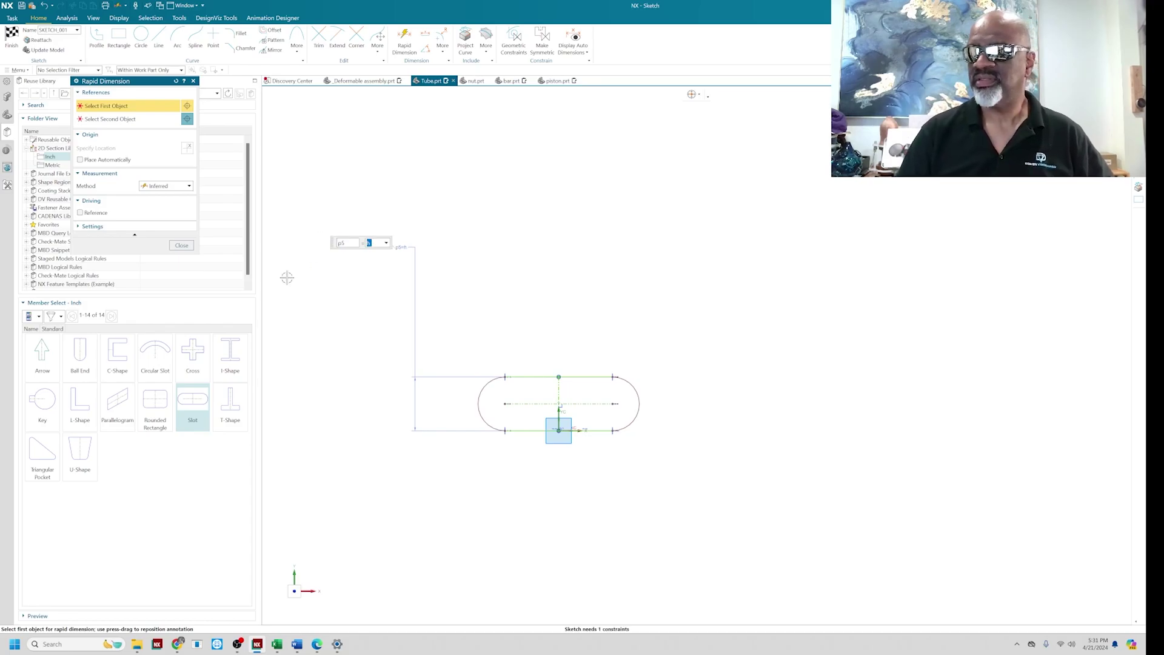
scroll(520, 367, "up", 3)
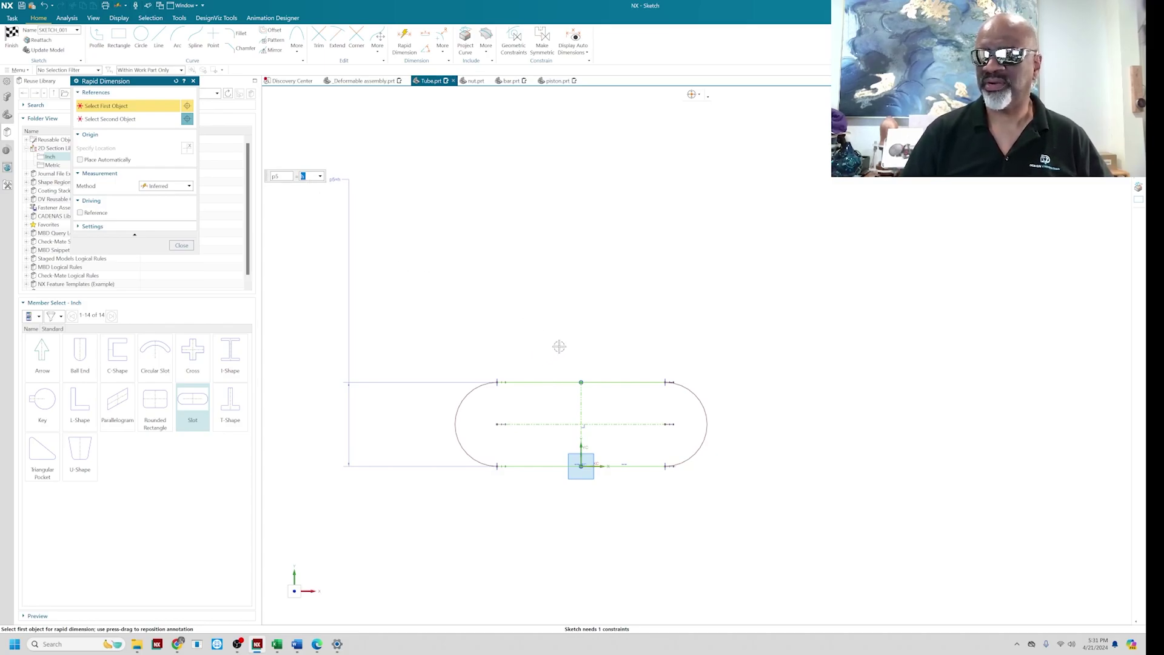
- Close the Rapid Dimension command and add a perimeter dimension of 10 in over all four slot curves
scroll(556, 336, "down", 1)
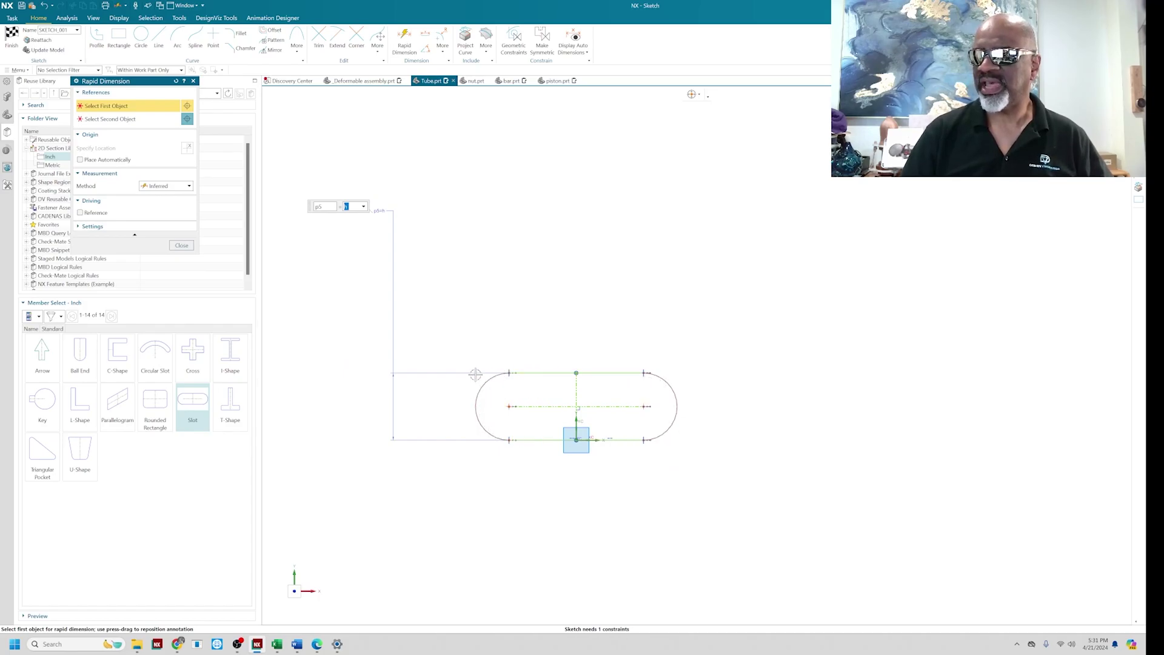
left_click(181, 245)
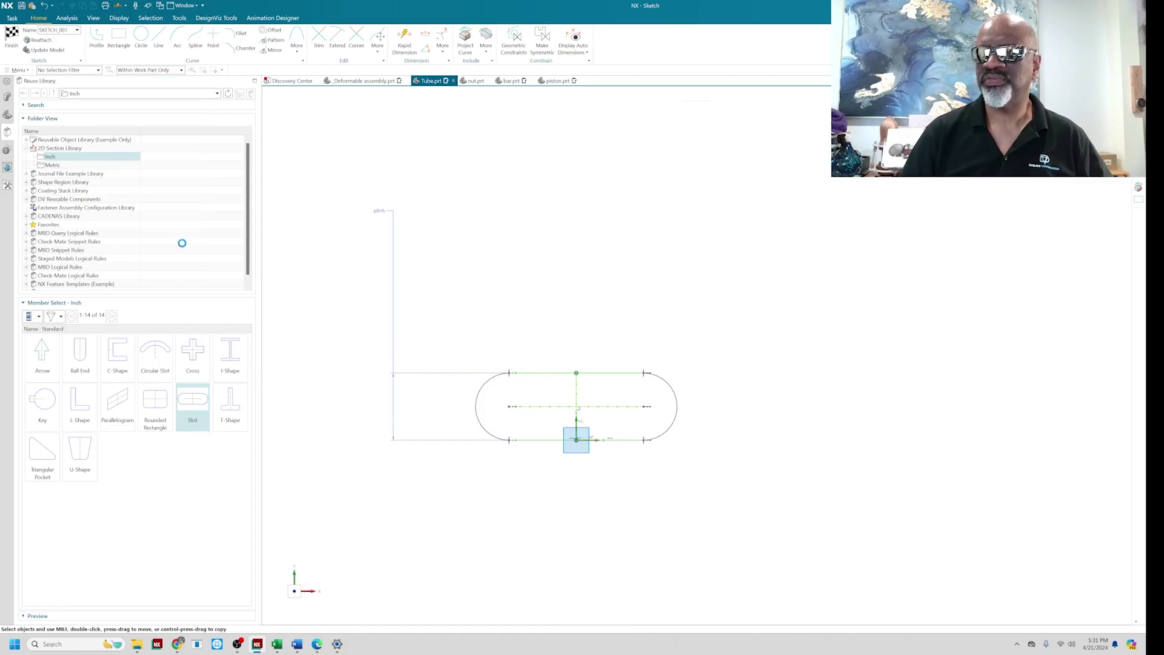
left_click(25, 71)
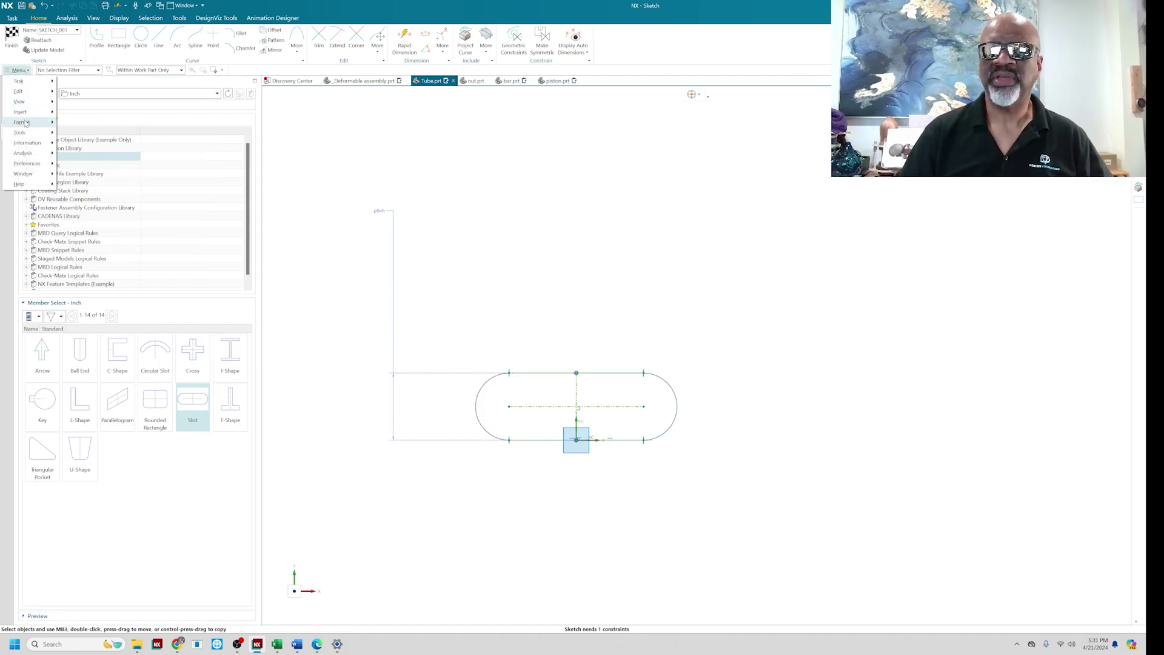
mouse_move(31, 114)
mouse_move(91, 157)
left_click(164, 202)
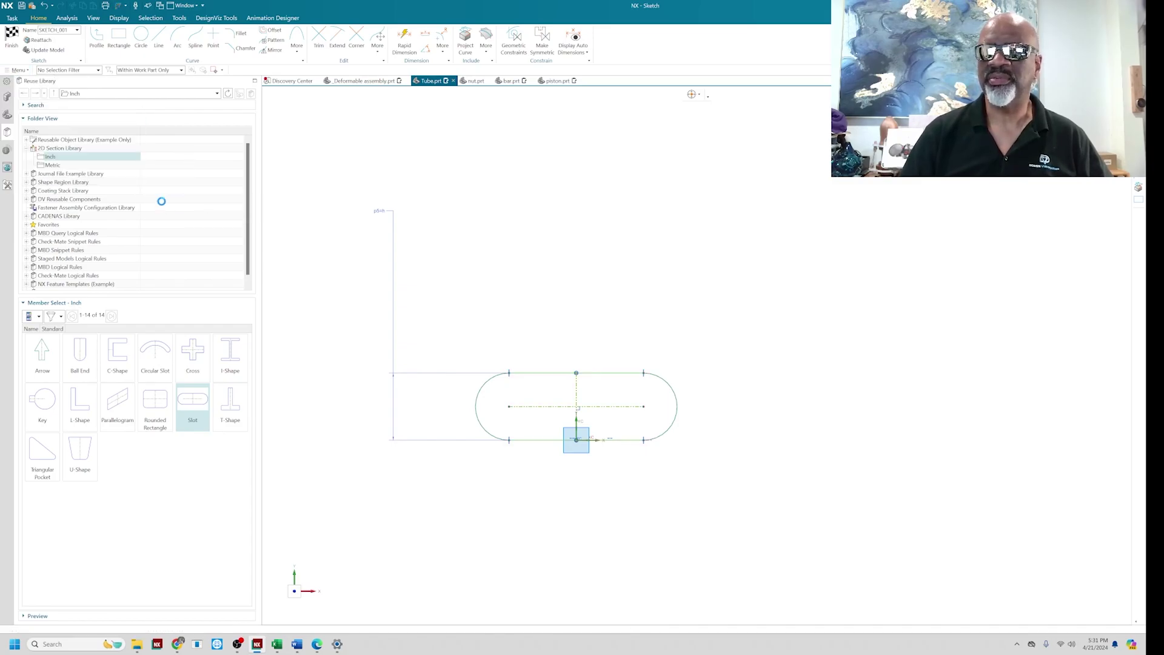
left_click(534, 373)
left_click(660, 379)
left_click(621, 439)
left_click(486, 386)
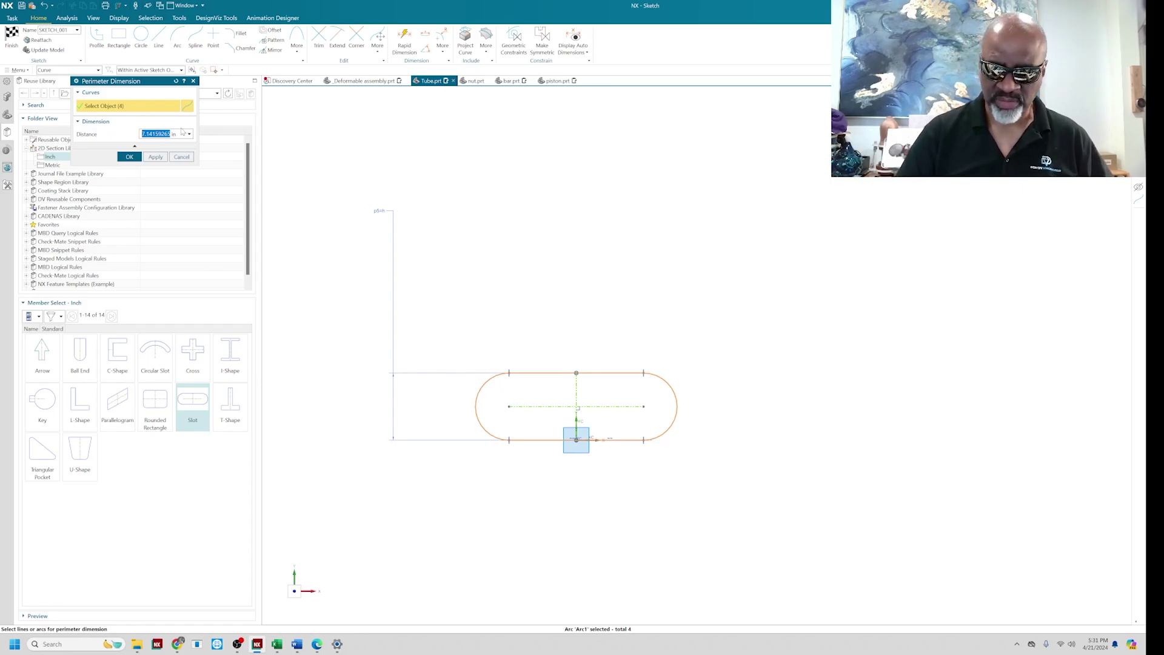
type("10")
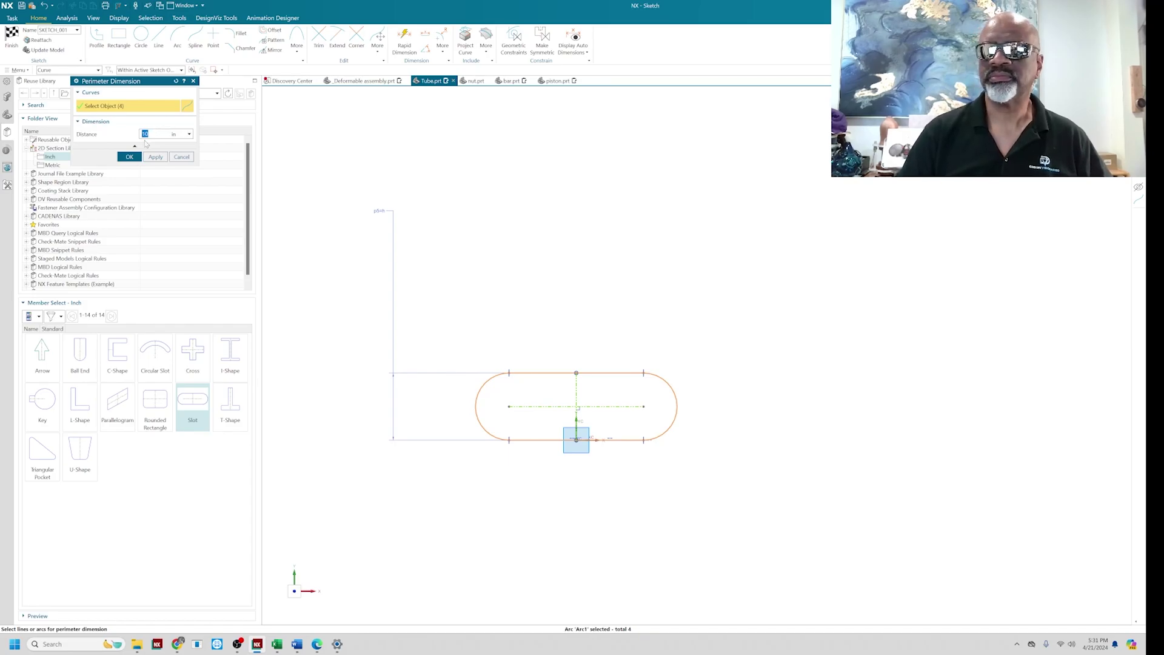
left_click(129, 156)
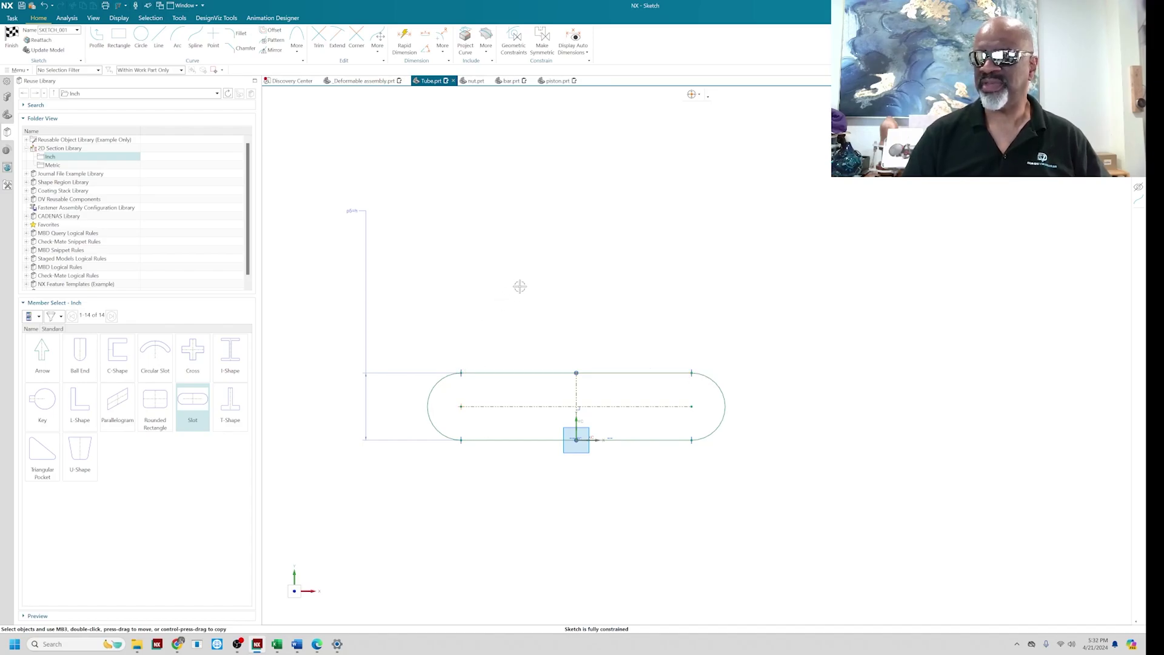
- Finish the slot sketch and return to modeling
left_click(11, 36)
mouse_move(715, 304)
middle_mouse_down()
mouse_move(684, 408)
mouse_move(681, 361)
mouse_move(769, 312)
mouse_move(603, 286)
mouse_move(655, 319)
mouse_move(641, 316)
middle_mouse_up()
scroll(591, 301, "down", 3)
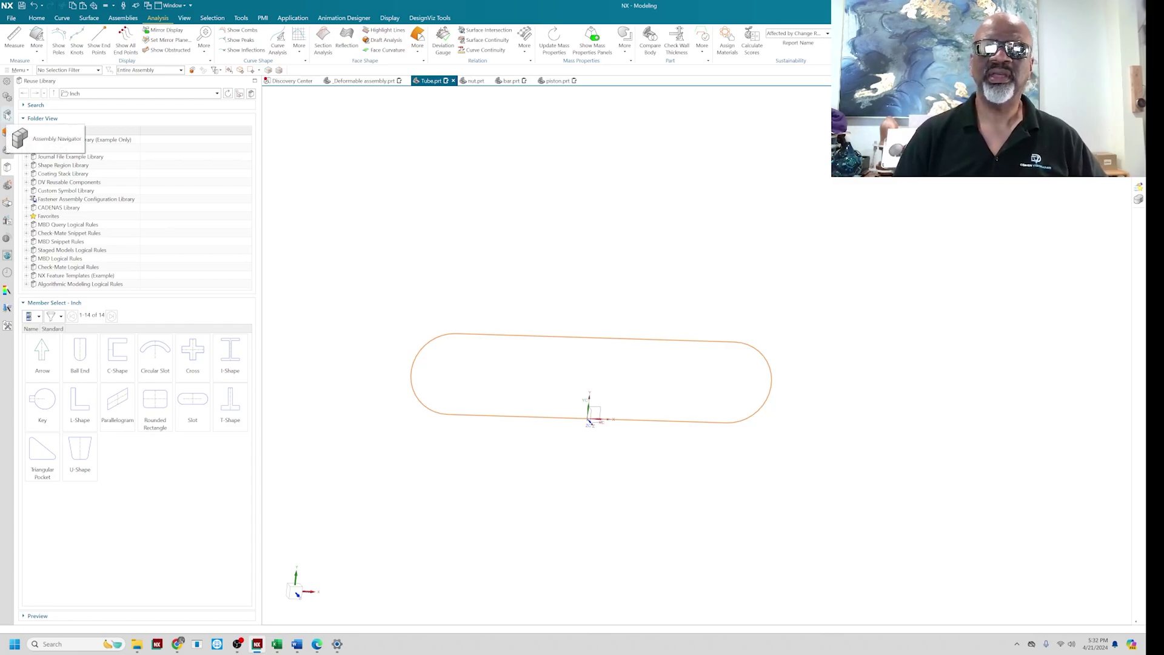
- Test how the slot profile responds by setting the user expression h to 3, followed by 2
left_click(7, 150)
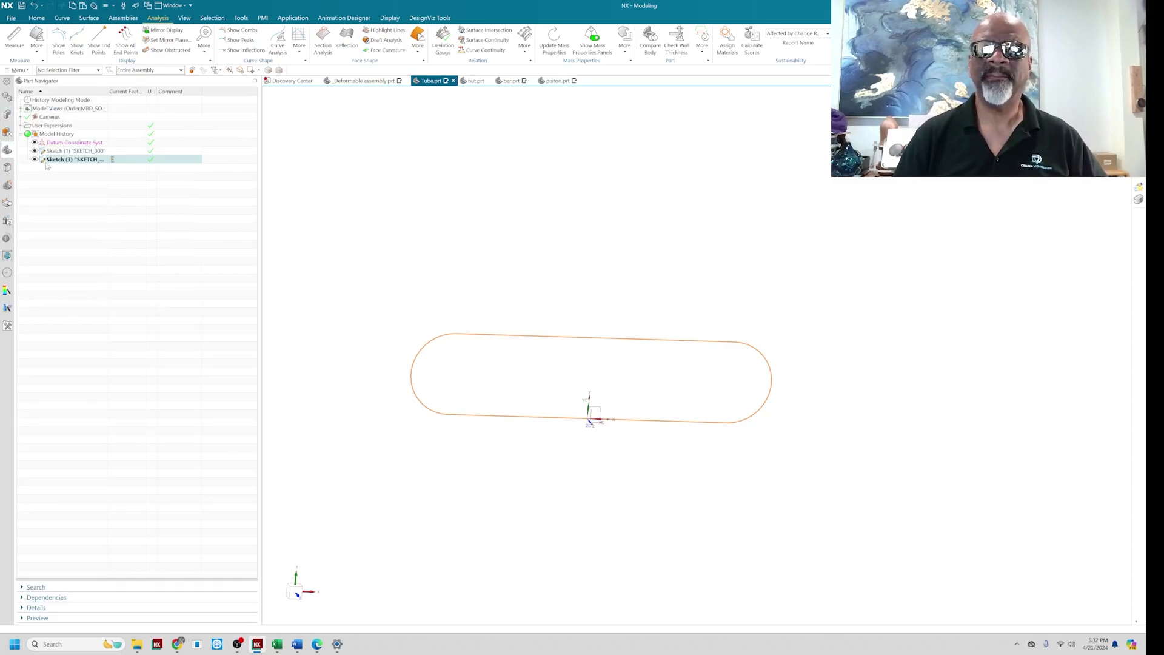
left_click(21, 125)
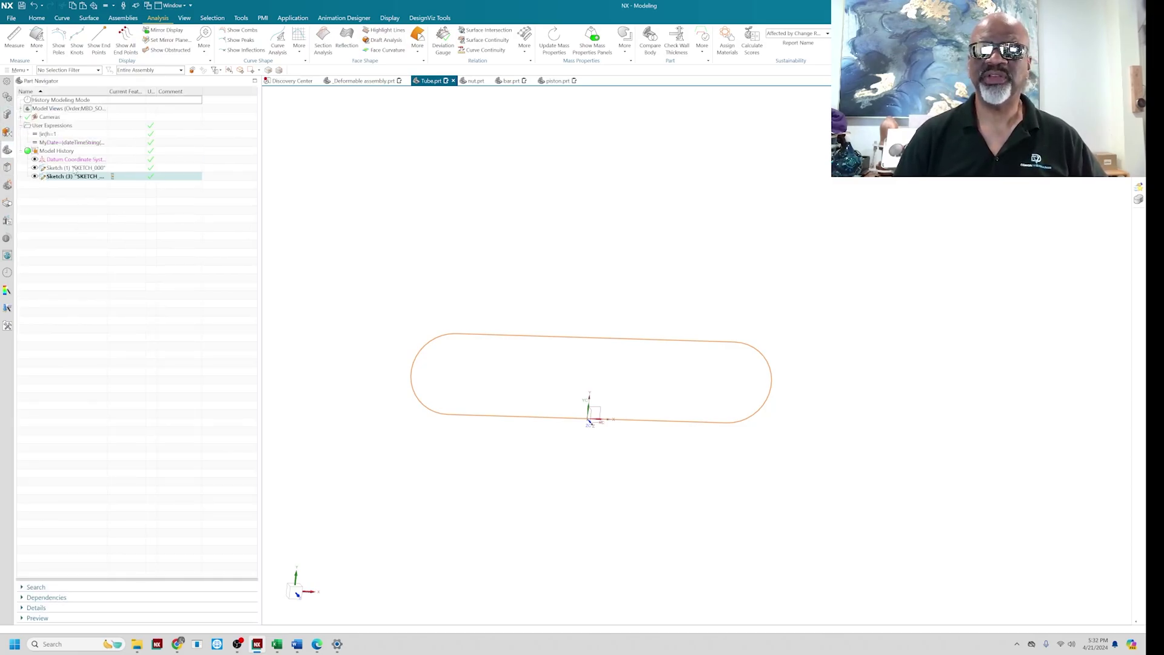
double_click(63, 134)
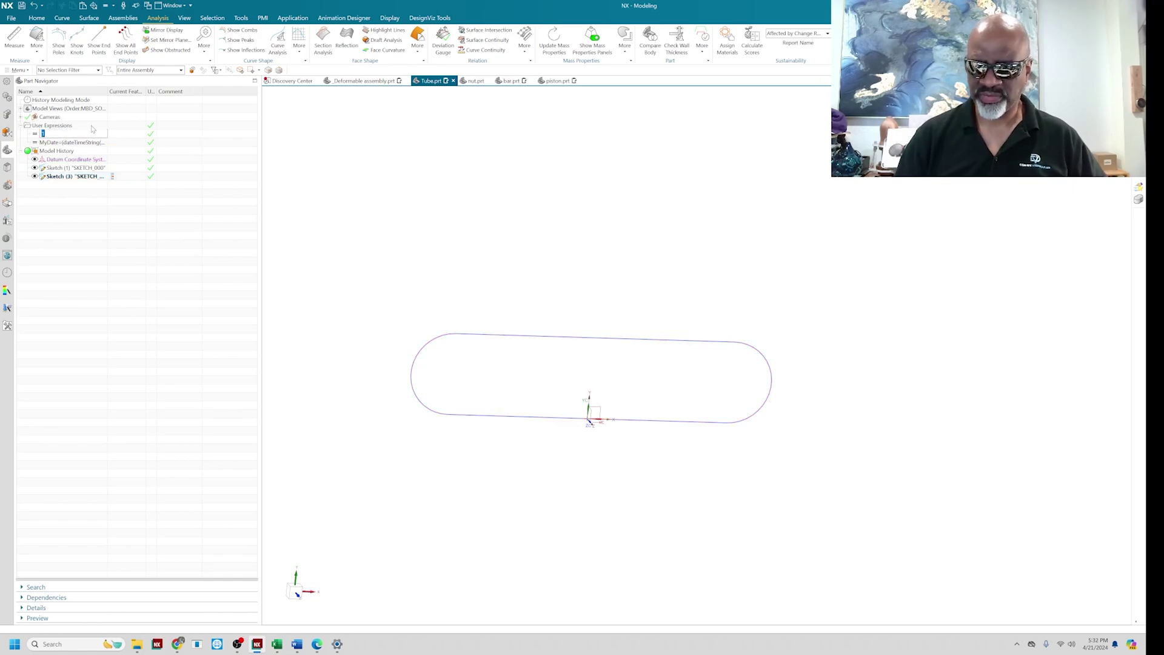
type("3")
key("Return")
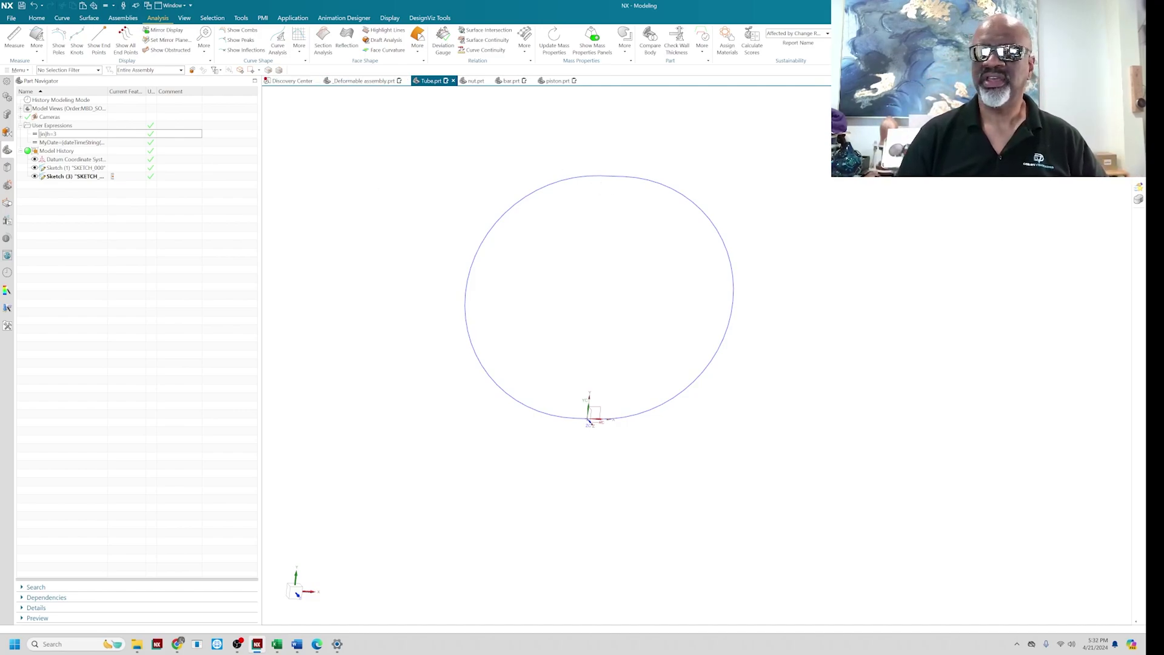
double_click(56, 132)
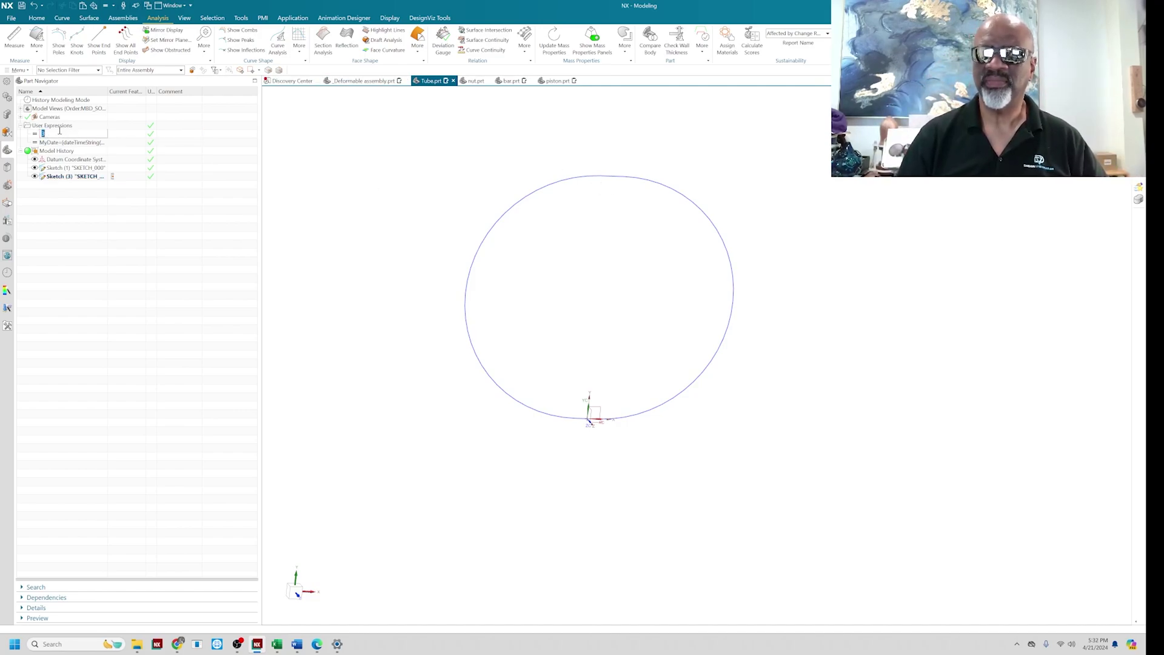
type("2")
key("Return")
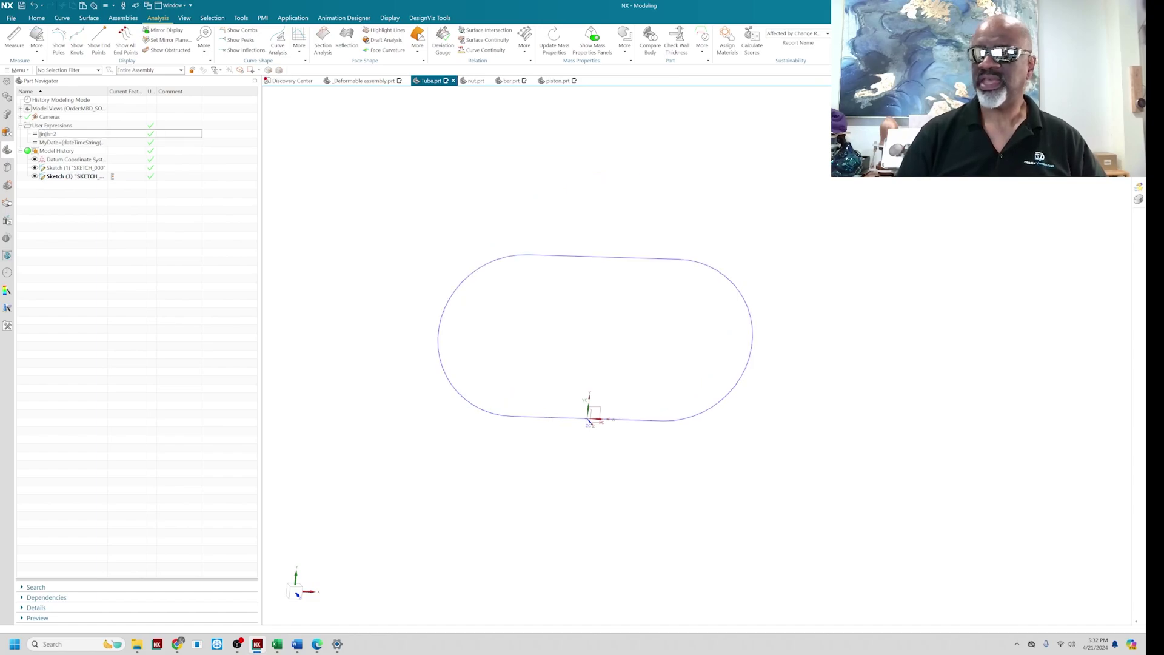
- Try the expression h at 4, dismiss the update report, and restore h to 1
double_click(66, 133)
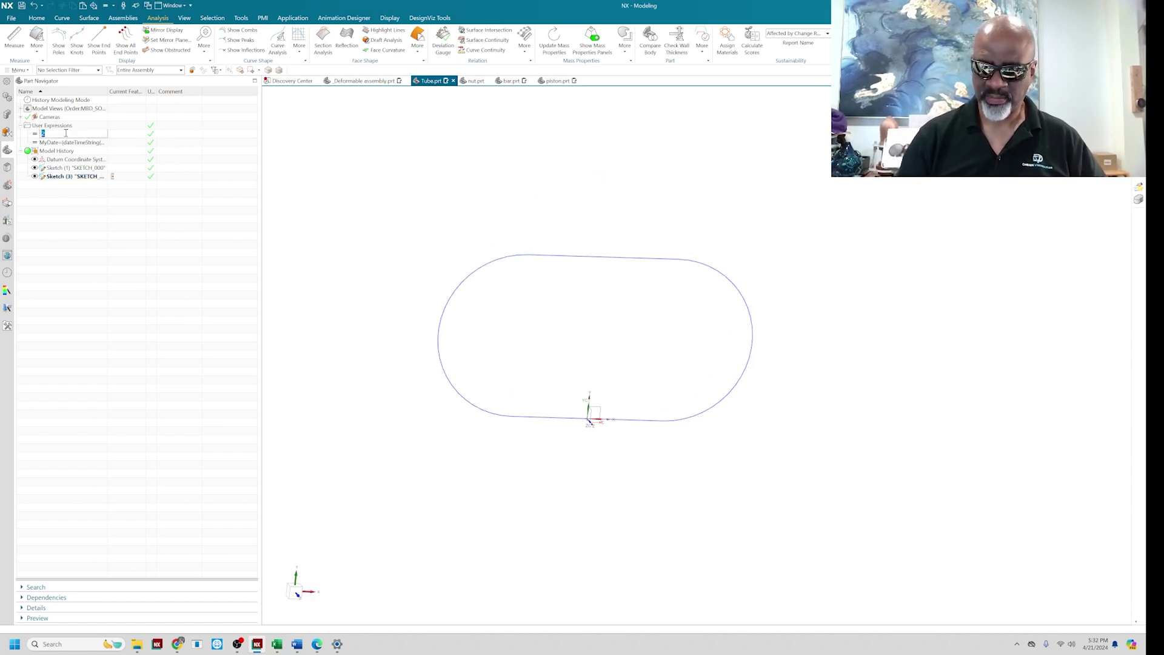
type("4")
key("Return")
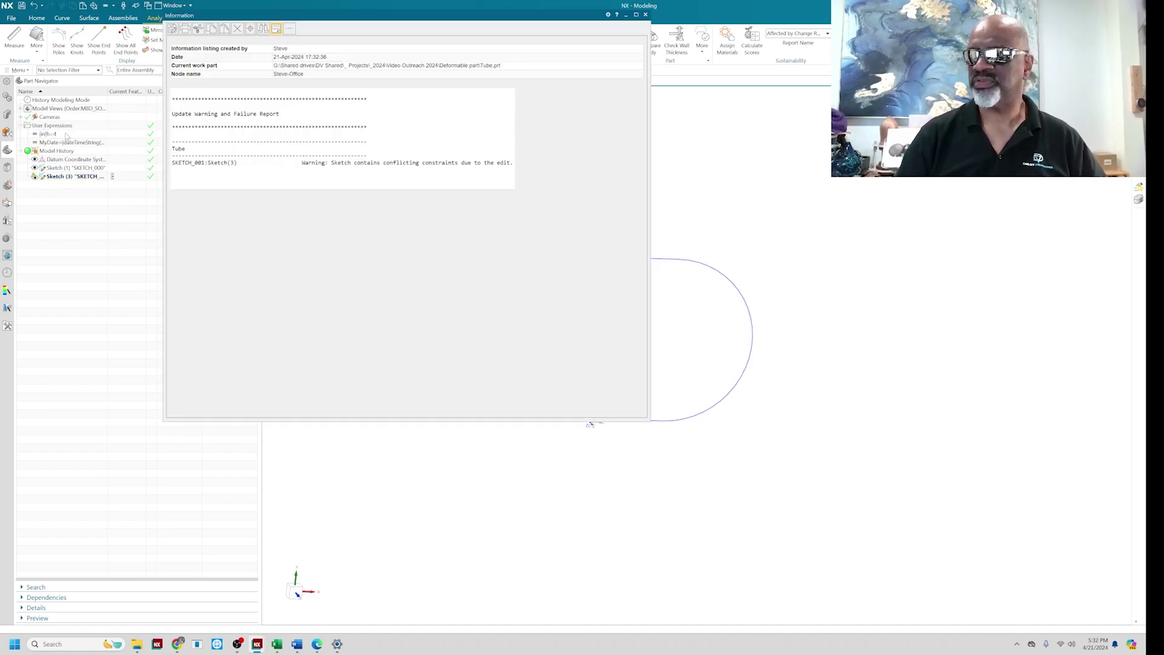
left_click(646, 15)
double_click(64, 134)
type("1")
key("Return")
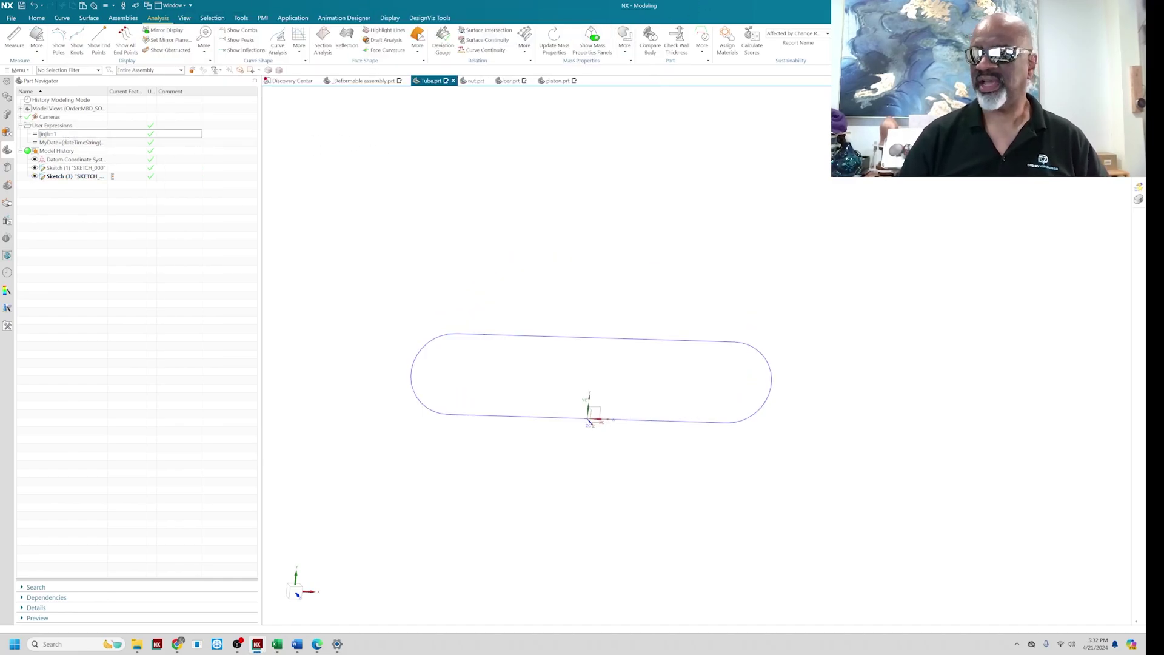
- Start an Extrude of the slot's four curves with a symmetric distance of 1 in
left_click(38, 19)
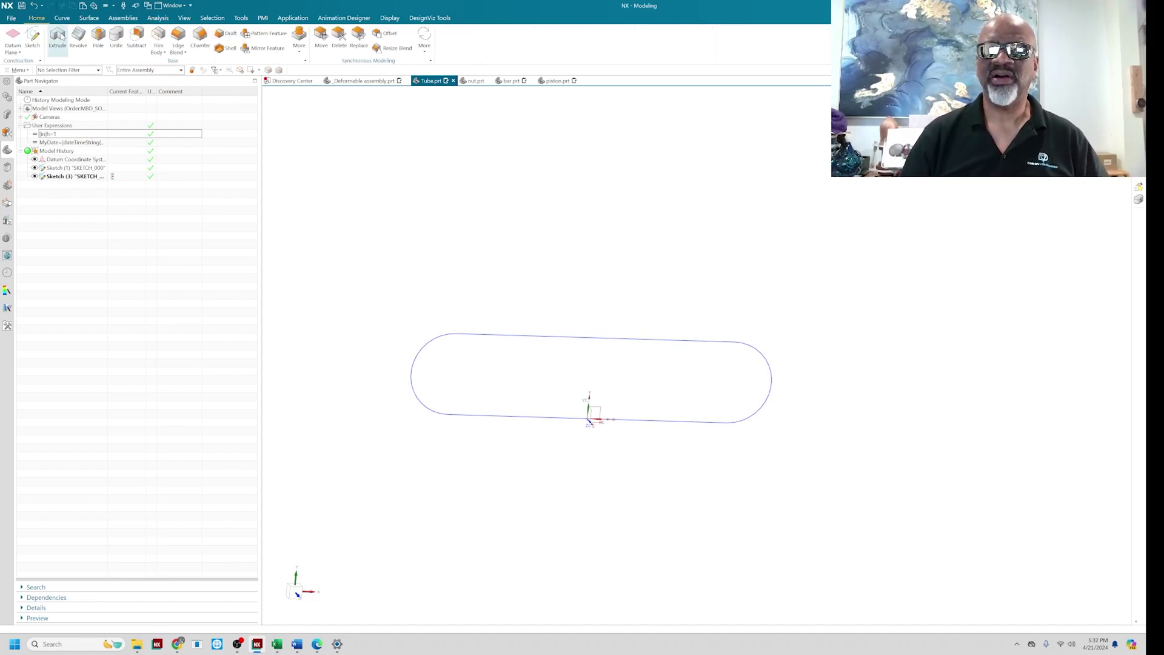
left_click(58, 38)
left_click(550, 337)
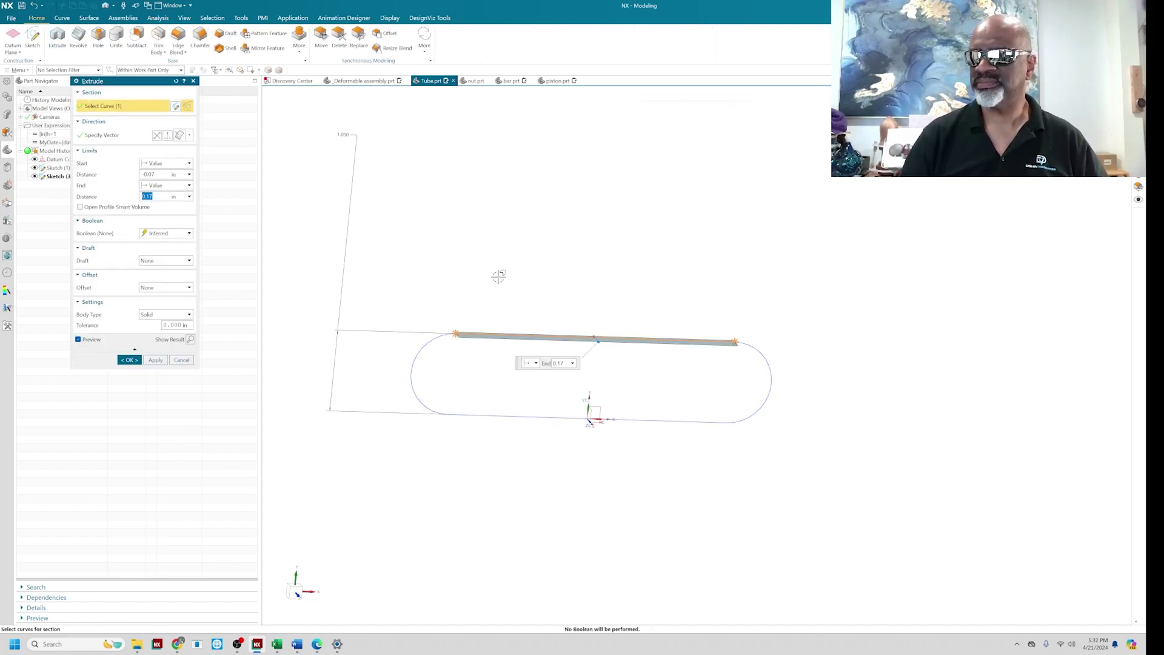
left_click(431, 343)
left_click(482, 416)
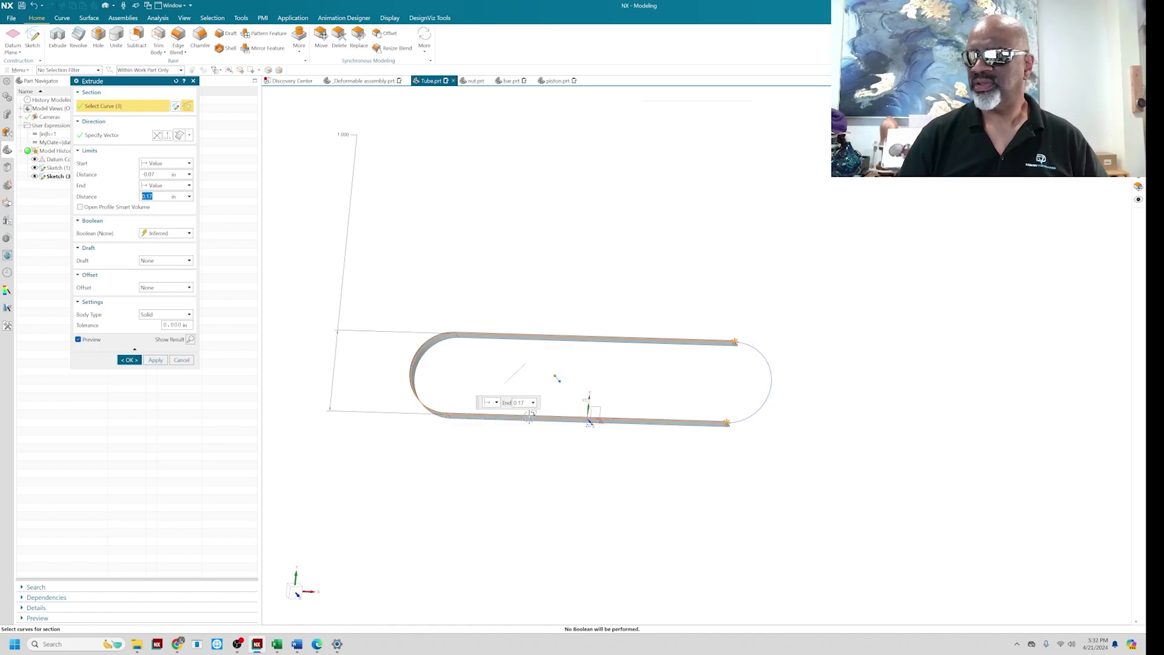
left_click(766, 403)
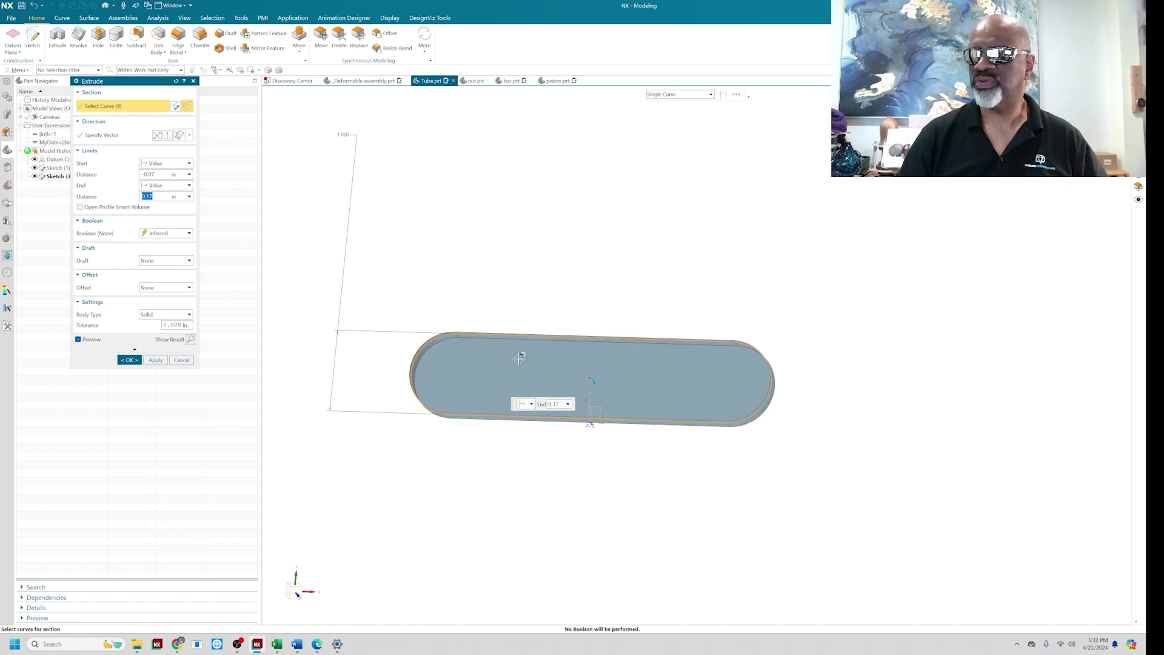
left_click(152, 175)
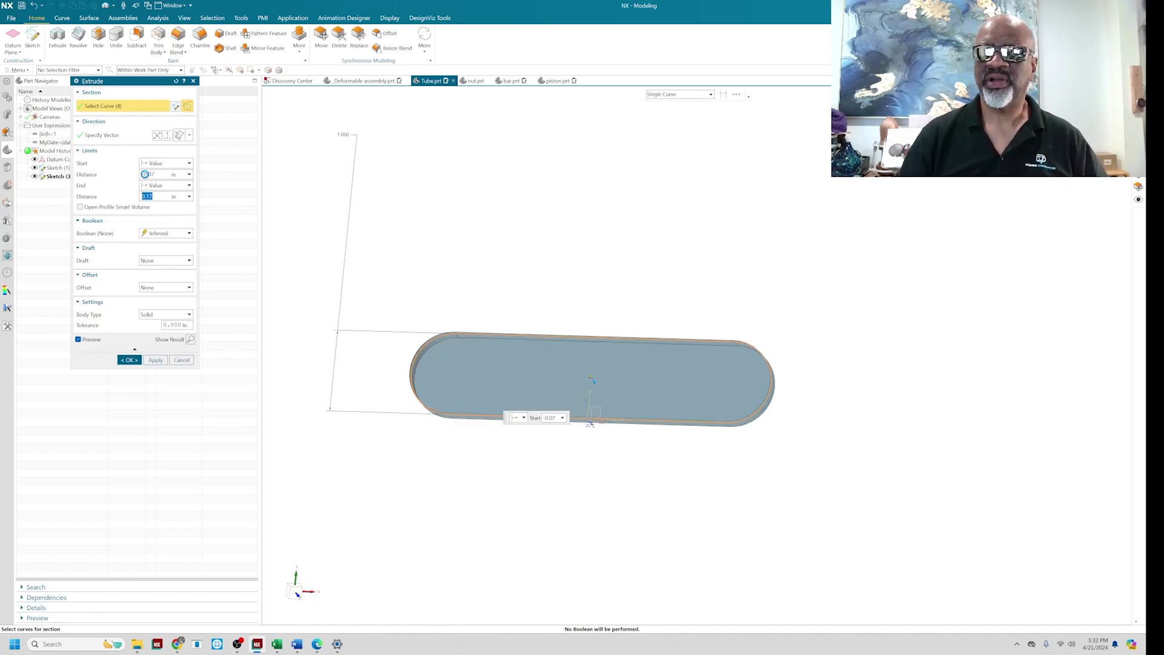
left_click(165, 164)
left_click(169, 182)
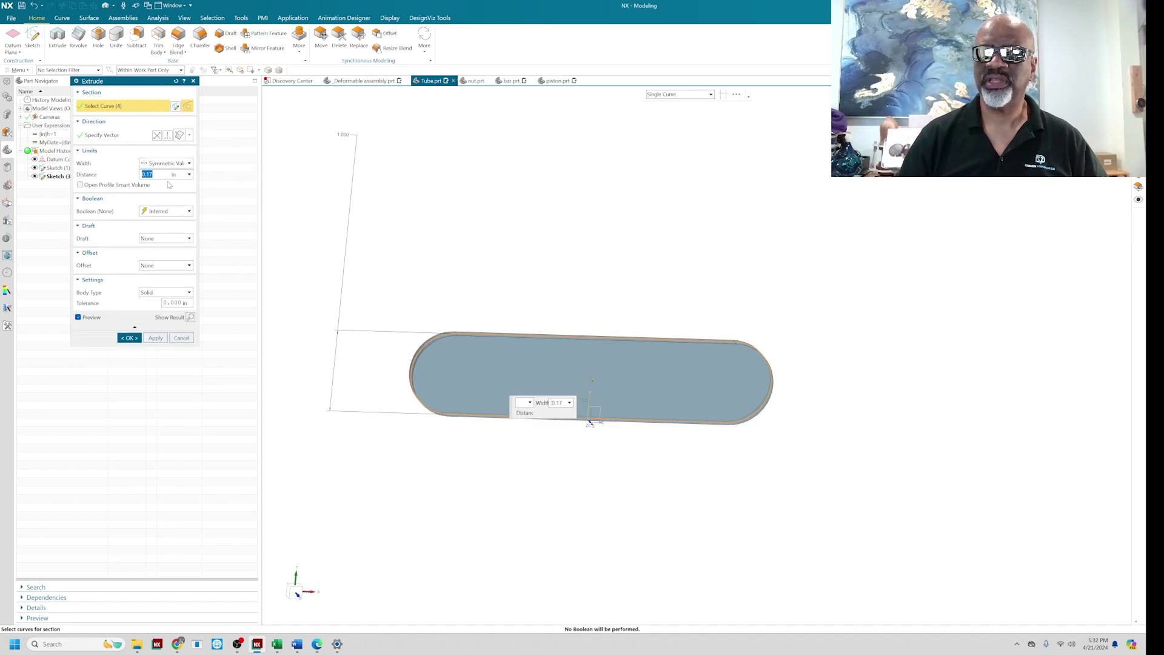
type("1")
key("Return")
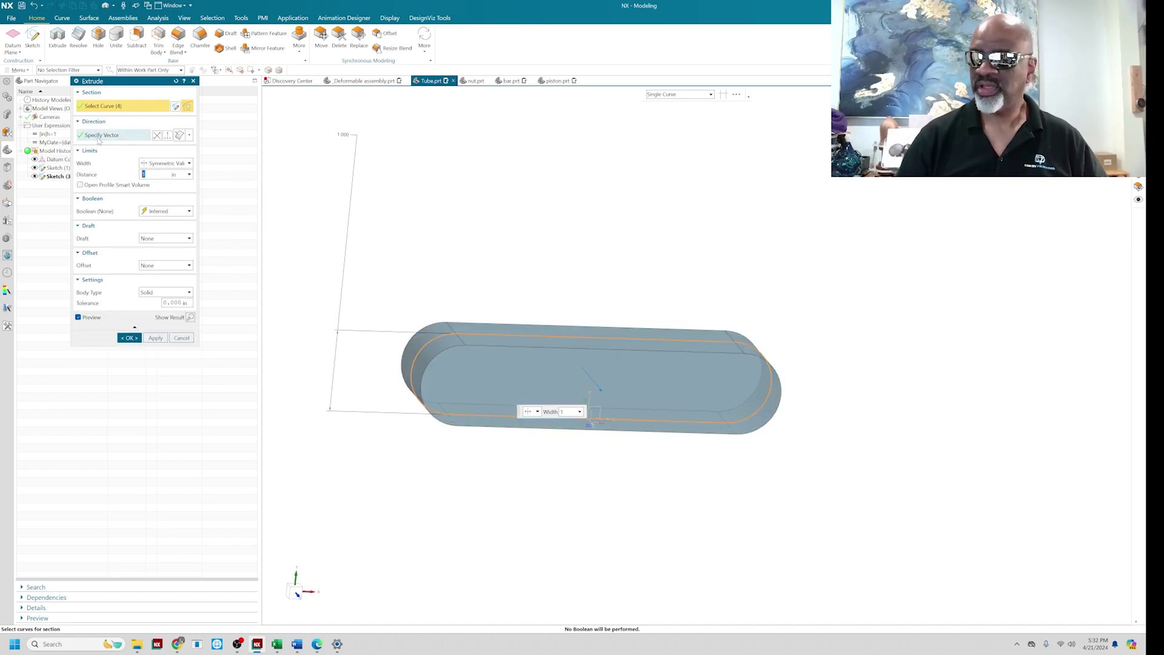
- Give the slot extrusion a two-sided offset ending at -0.125 in and create the hollow body
left_click(184, 268)
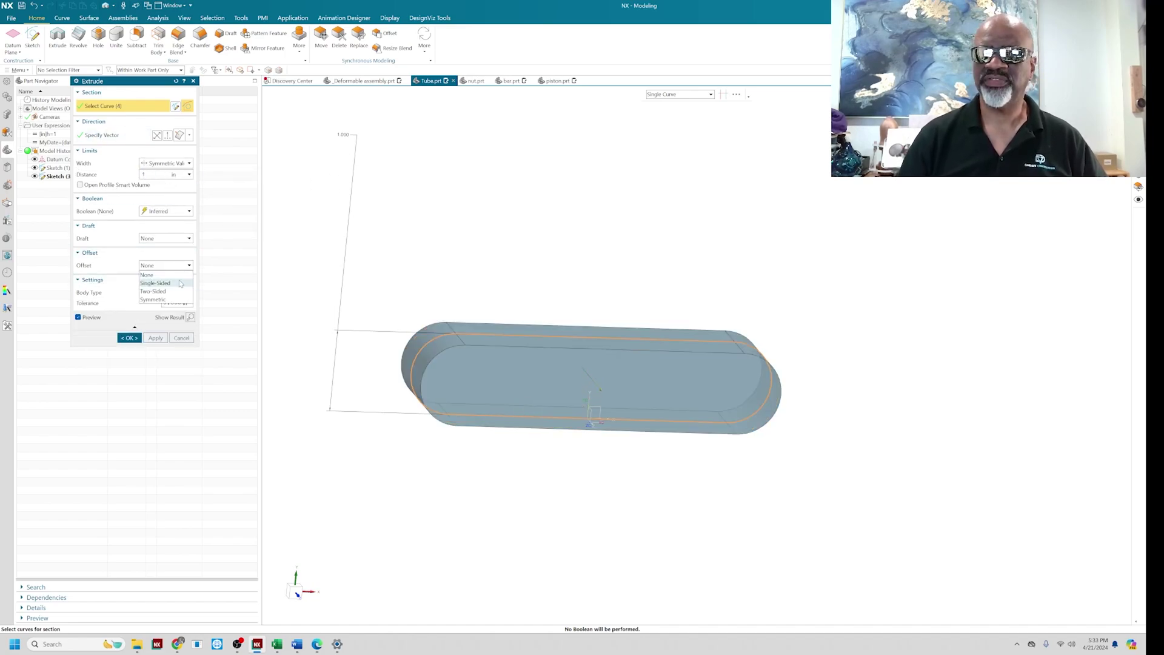
left_click(160, 292)
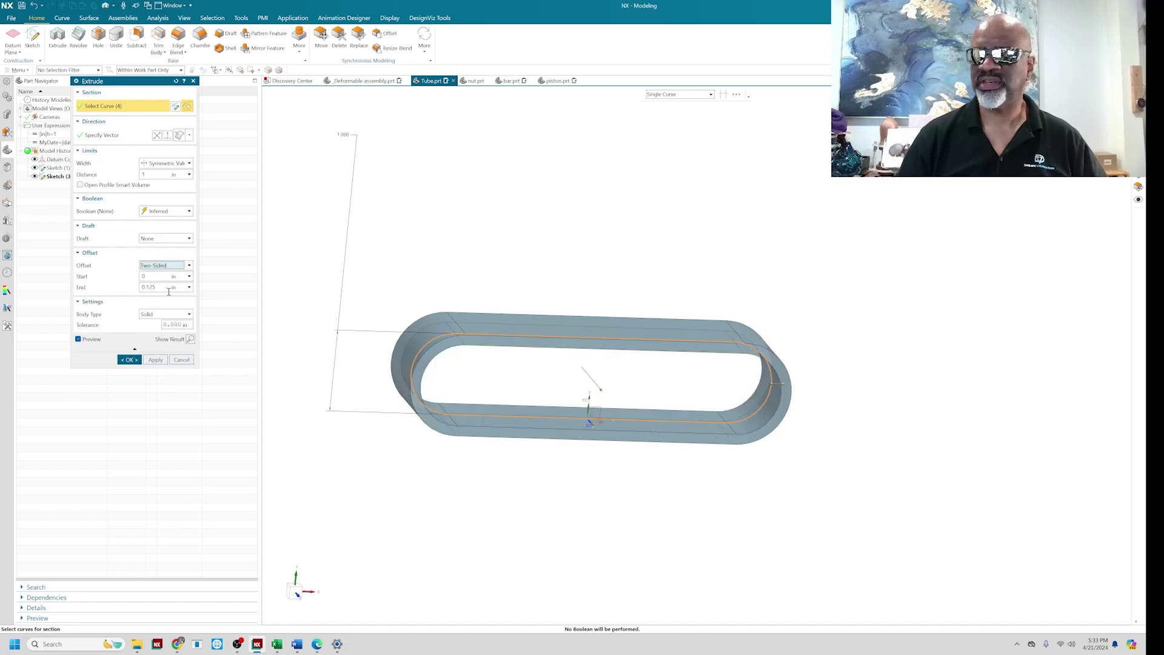
left_click(167, 286)
type(".")
type(".125")
key("Return")
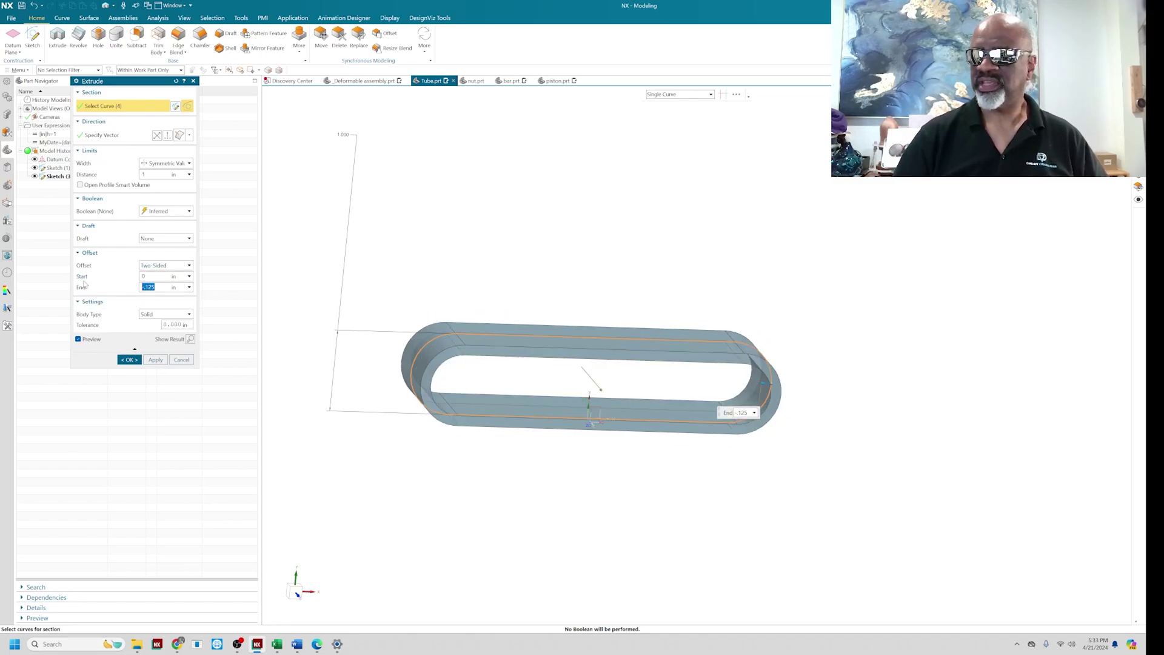
left_click(129, 359)
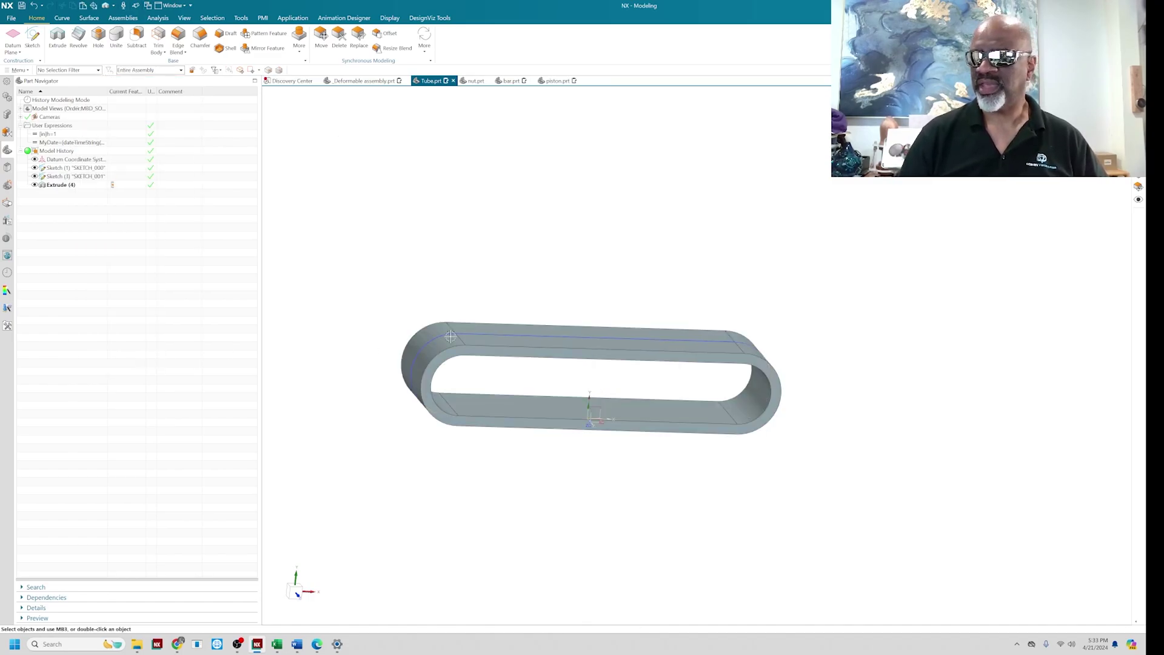
- Blend the inner and outer edge loops on both ends of the tube with a G1 (Tangent) circular radius of .0625 in
left_click(177, 37)
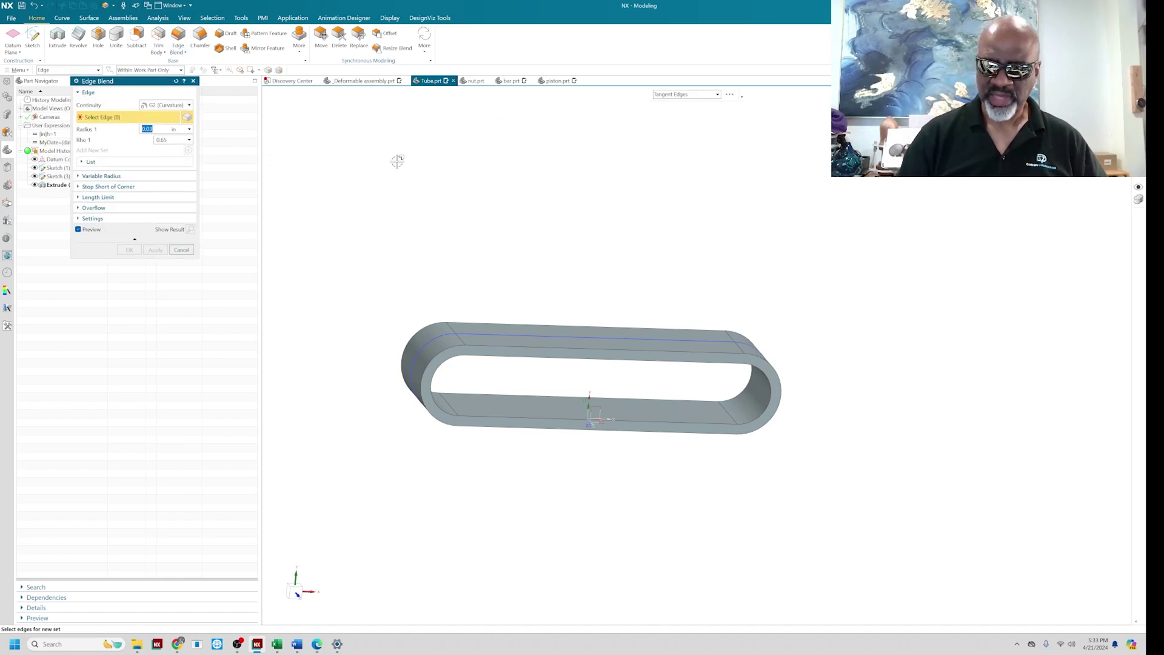
key("BackSpace")
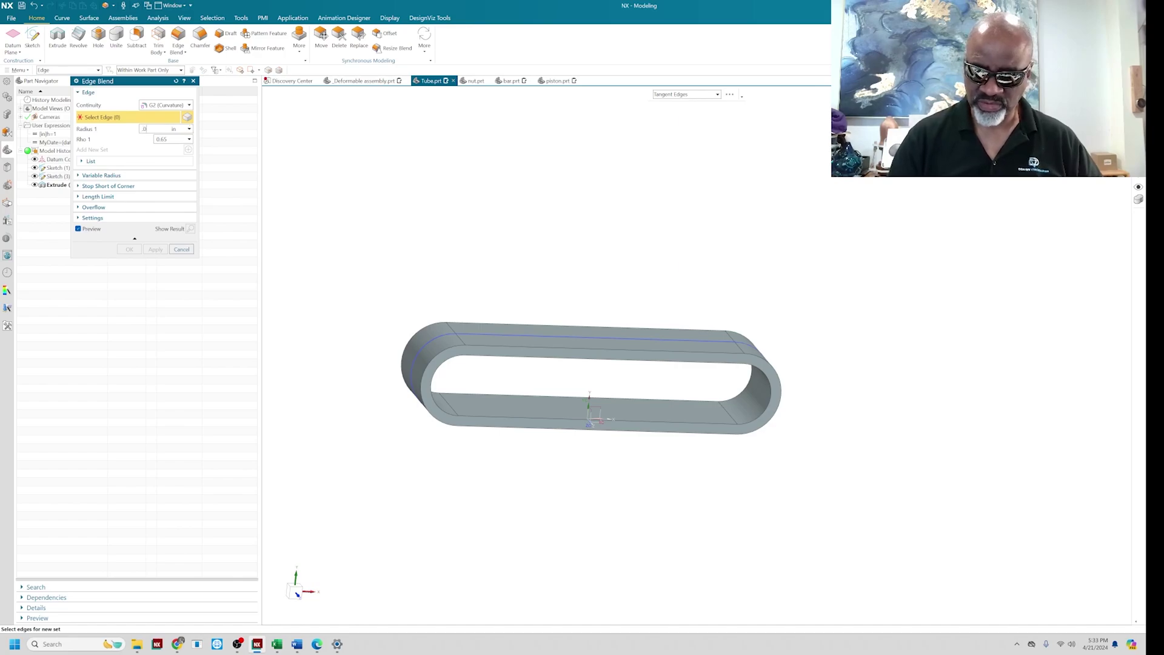
type(".0625")
key("Return")
left_click(164, 105)
left_click(161, 114)
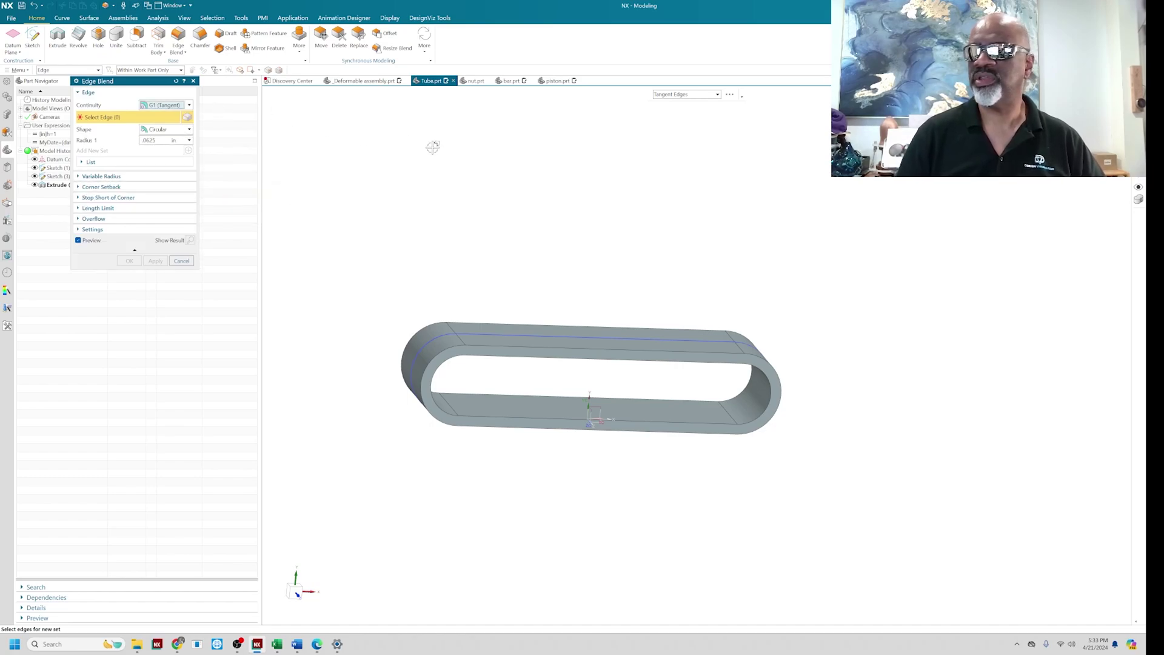
left_click(522, 347)
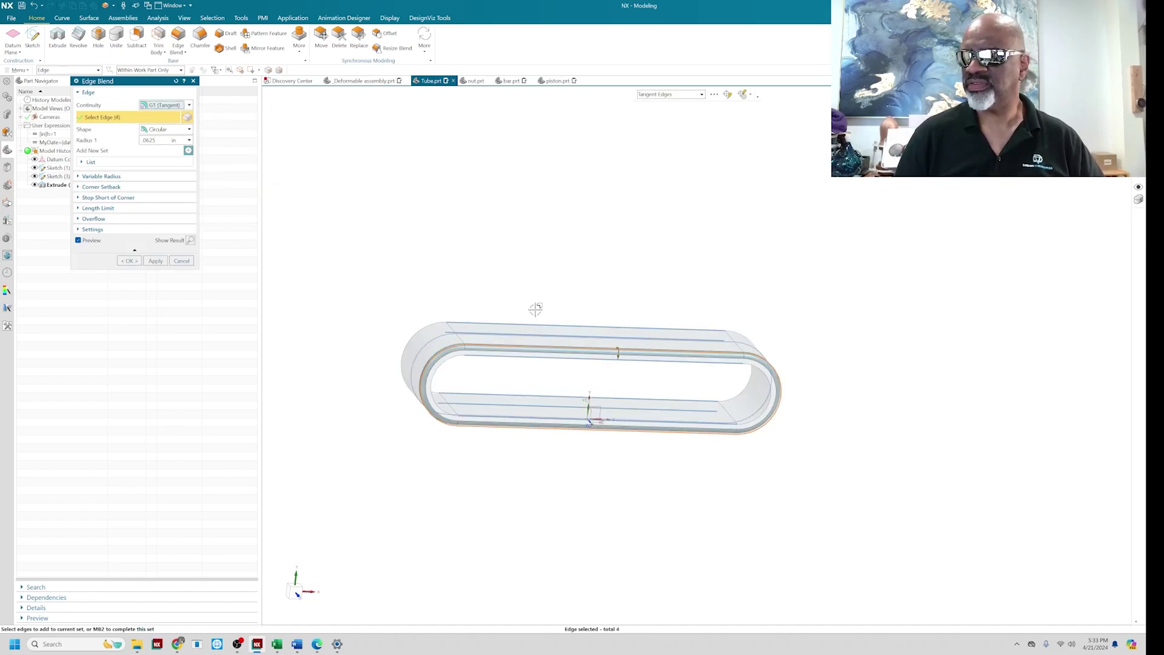
left_click(533, 325)
left_click(521, 351)
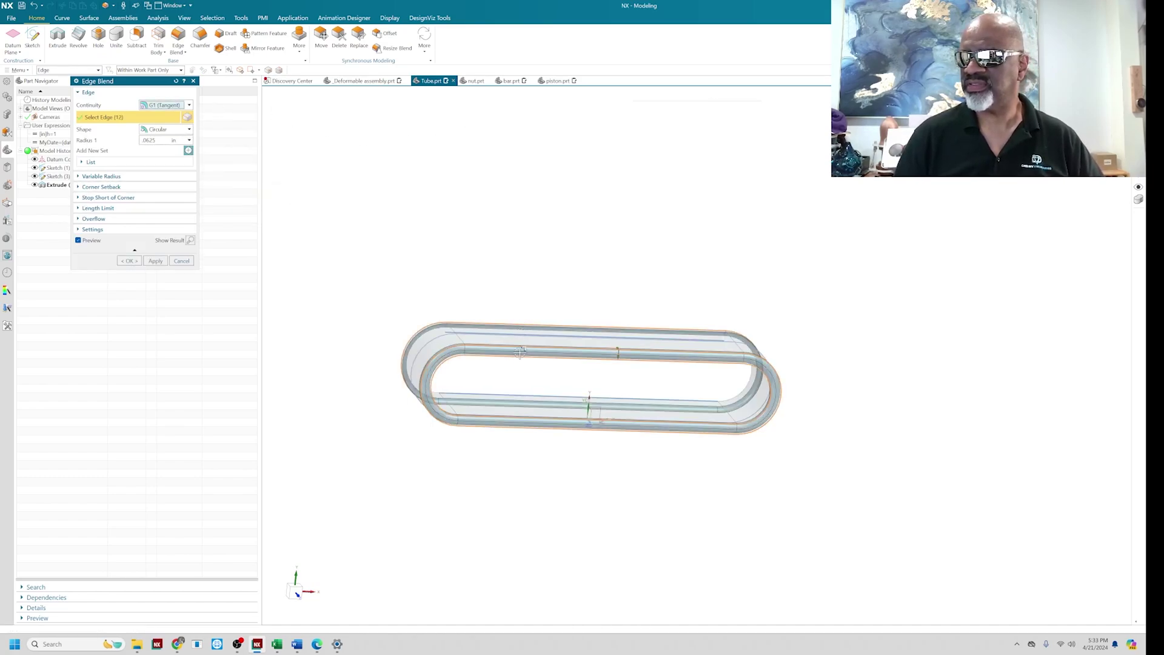
left_click(521, 336)
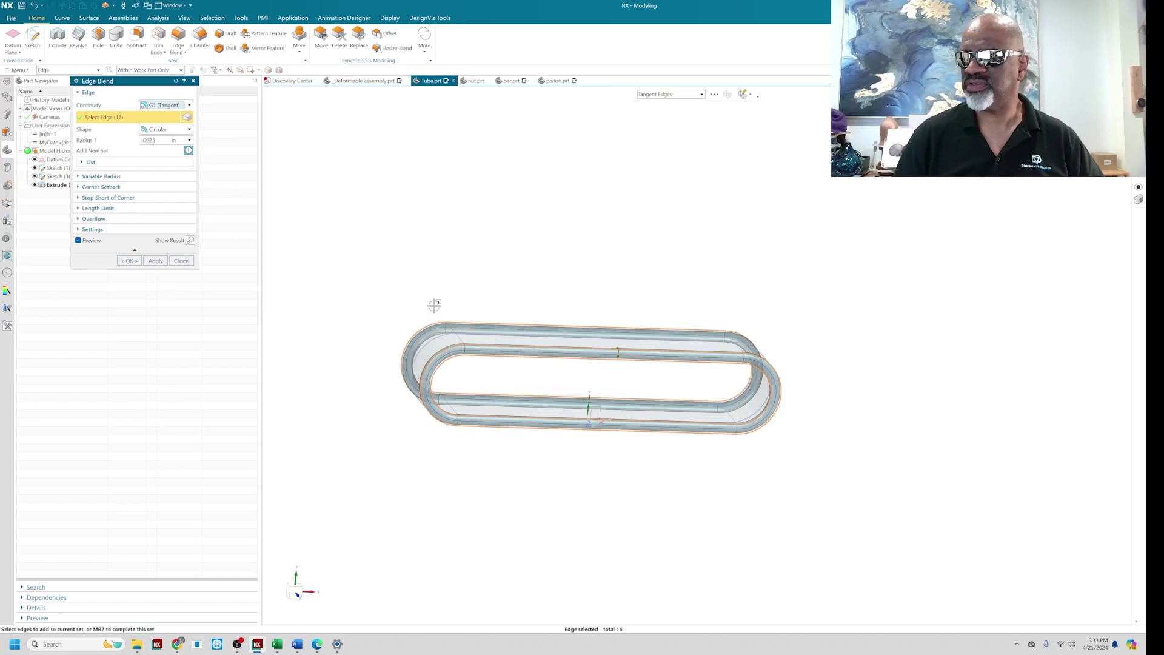
left_click(128, 260)
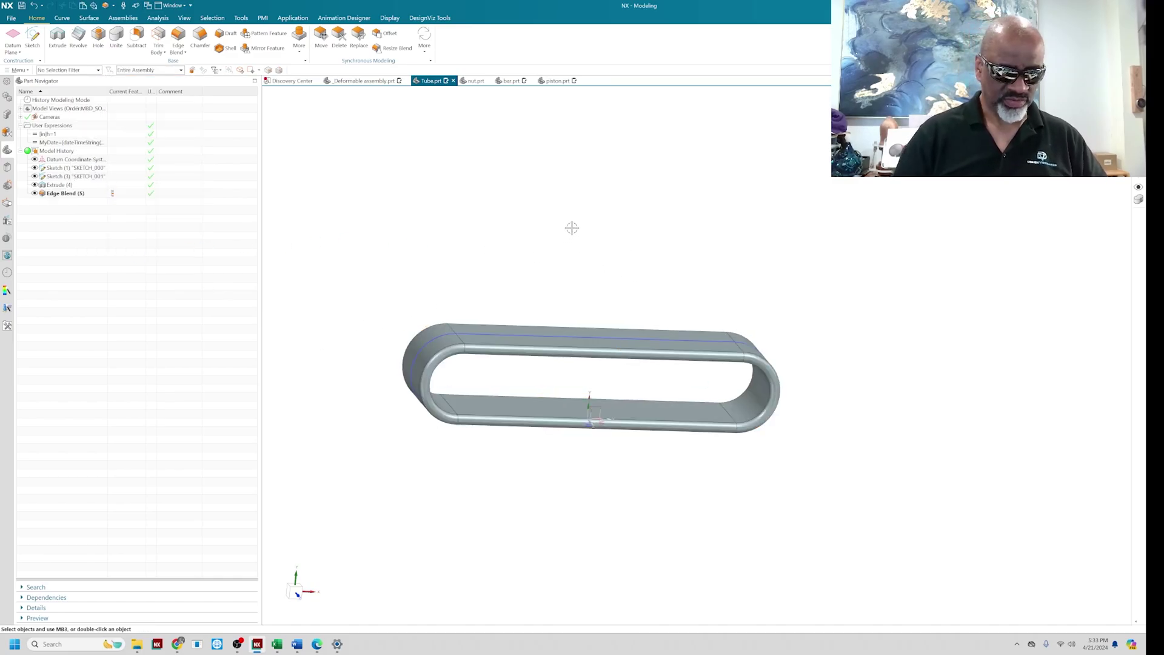
- Change the tube body's display color to teal
key("ctrl+j")
left_click(514, 344)
left_click(155, 282)
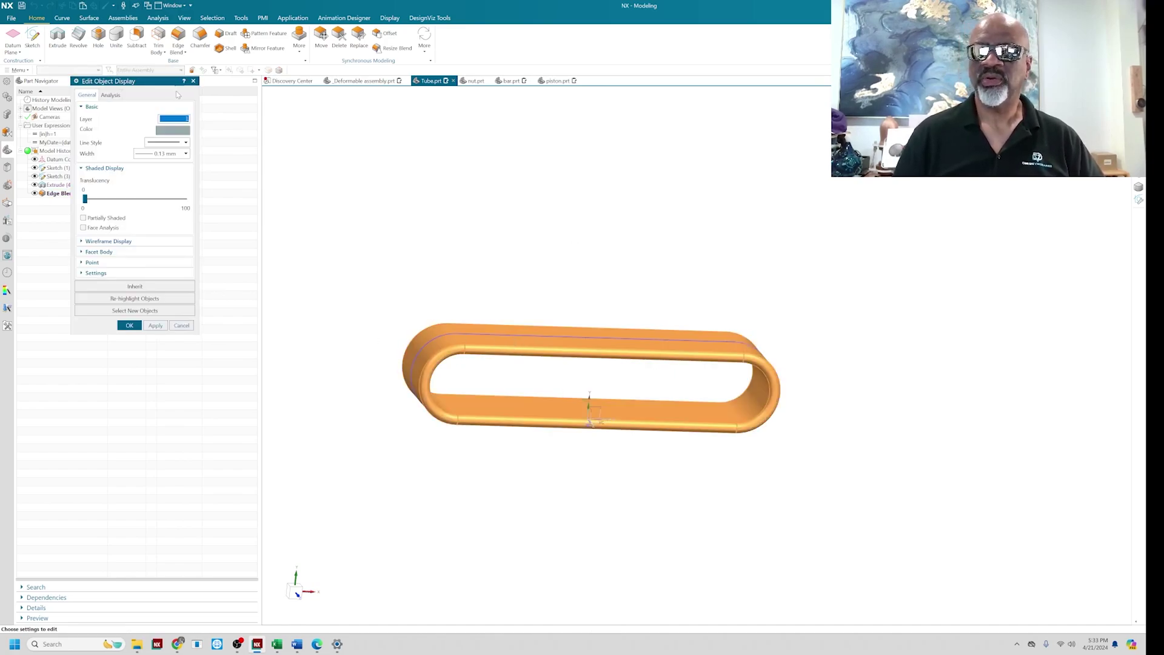
left_click(173, 131)
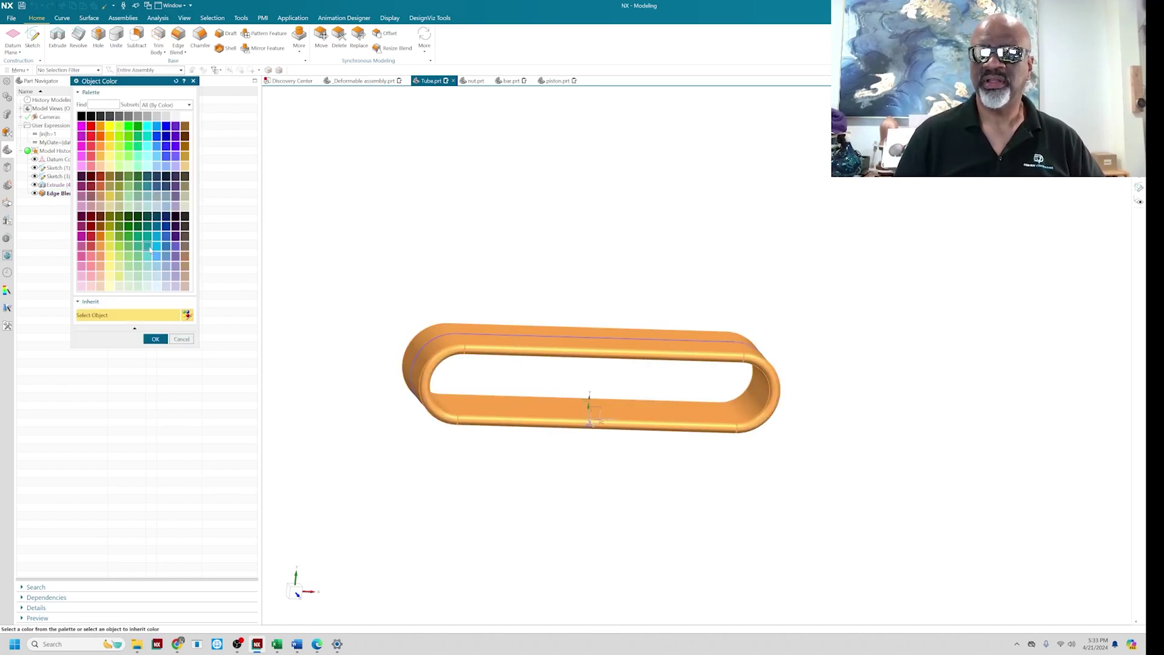
left_click(155, 339)
left_click(154, 327)
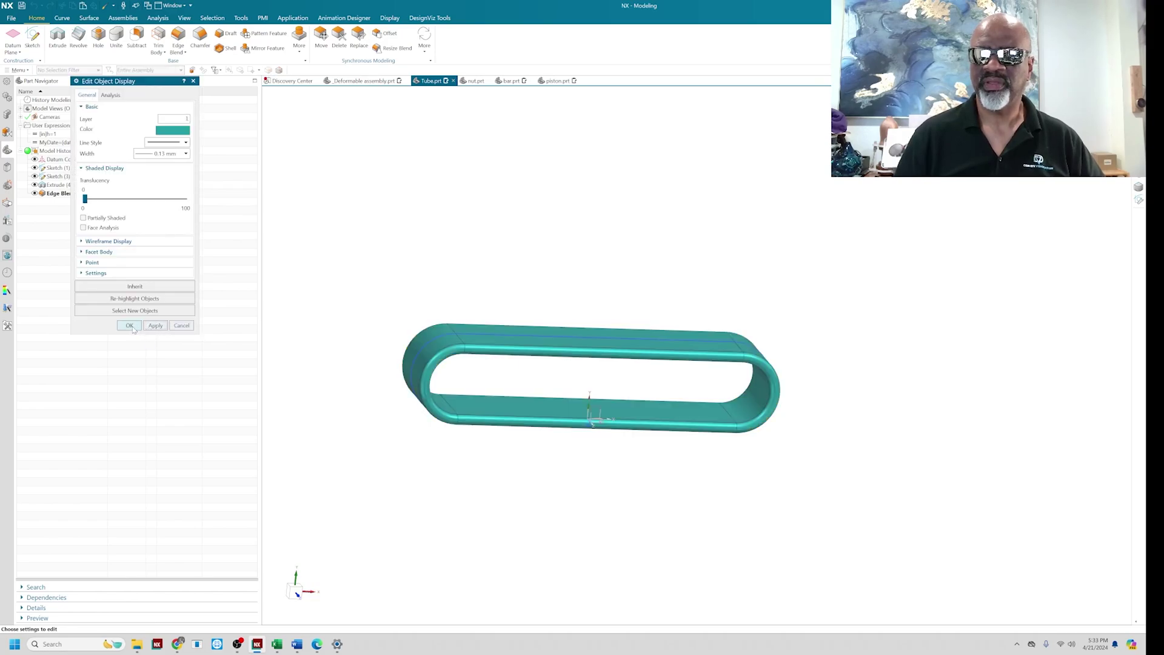
left_click(129, 328)
- Set the tube's height expression h to 2
middle_click_drag(591, 311, 475, 198)
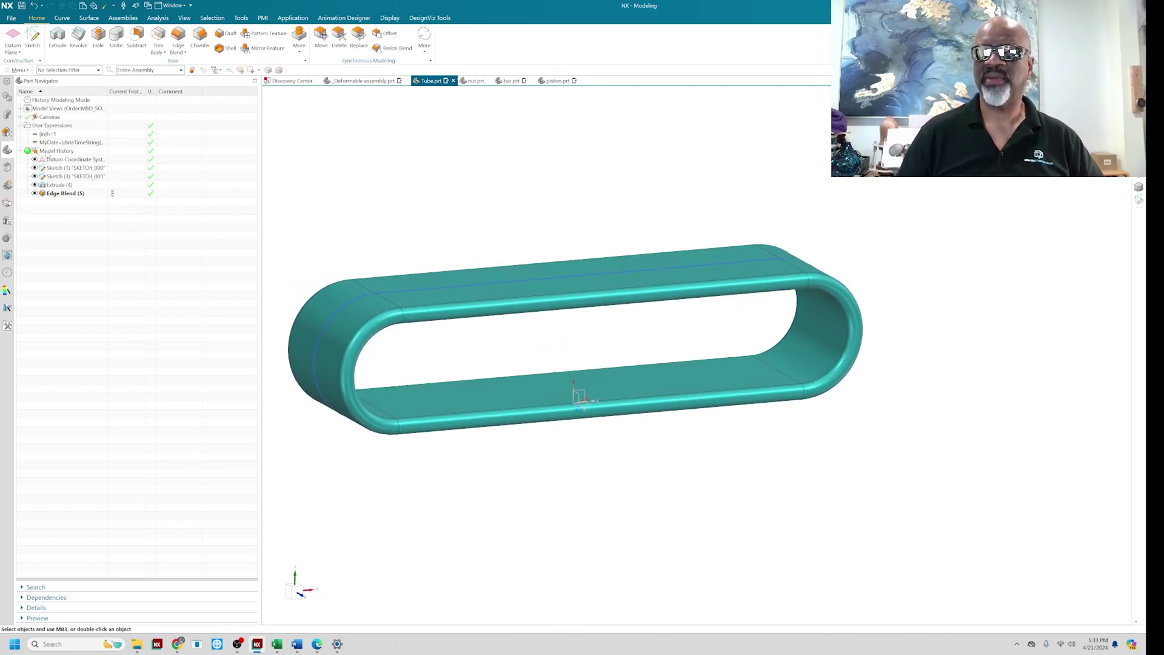
double_click(60, 134)
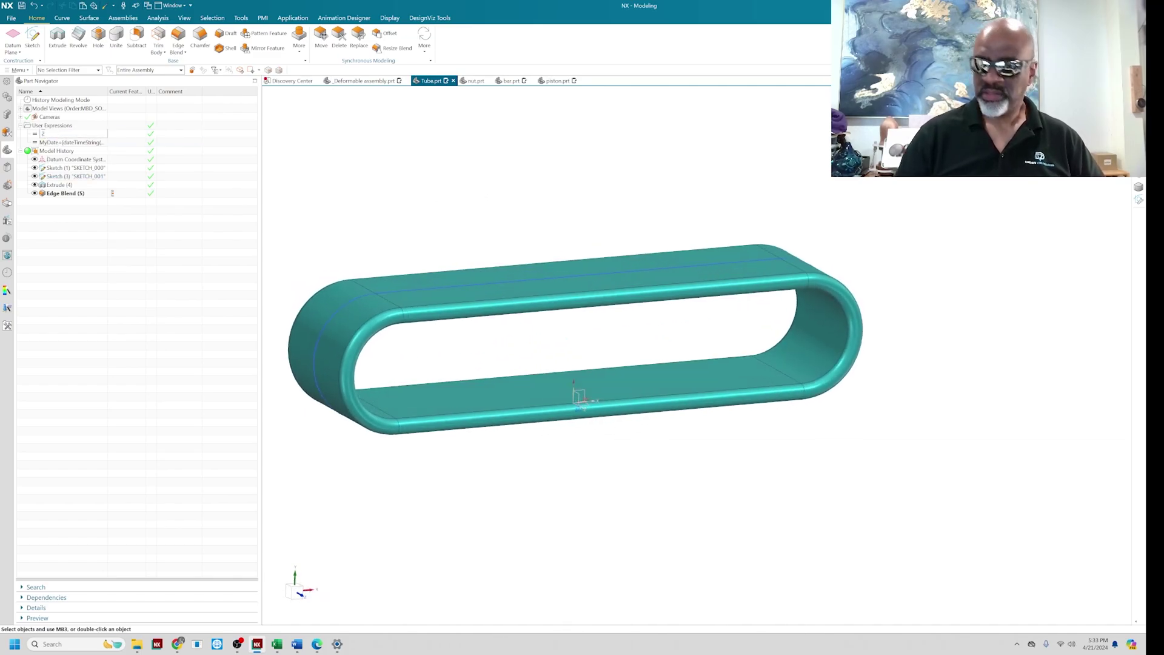
key("Return")
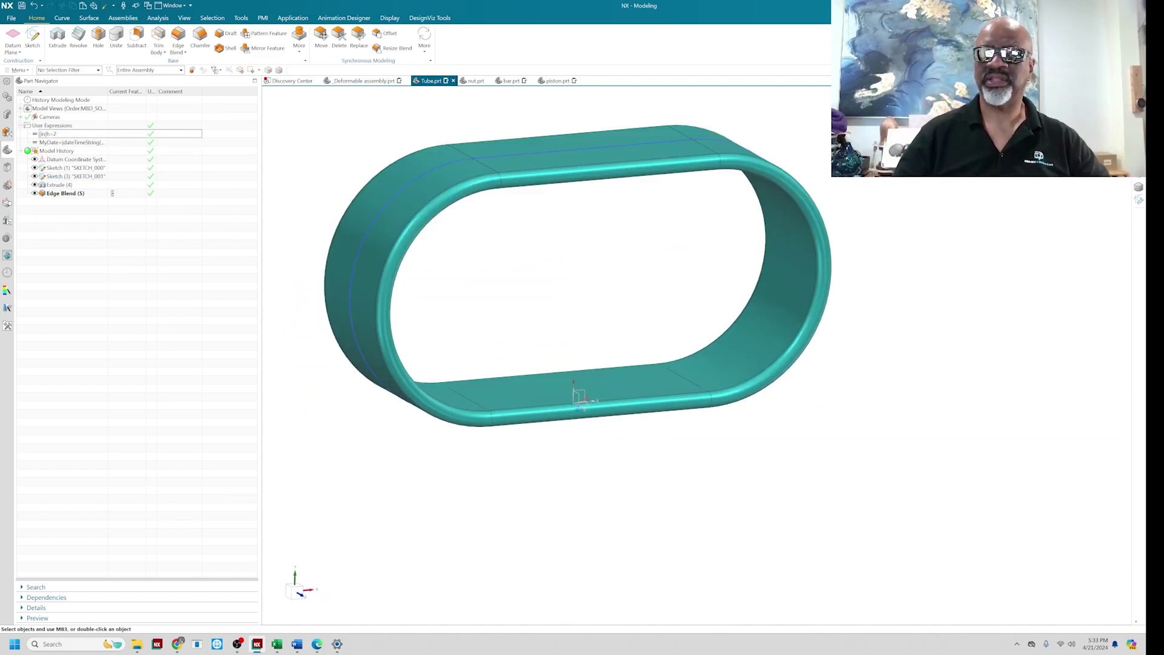
mouse_move(322, 172)
middle_mouse_down()
mouse_move(318, 161)
mouse_move(320, 171)
middle_mouse_up()
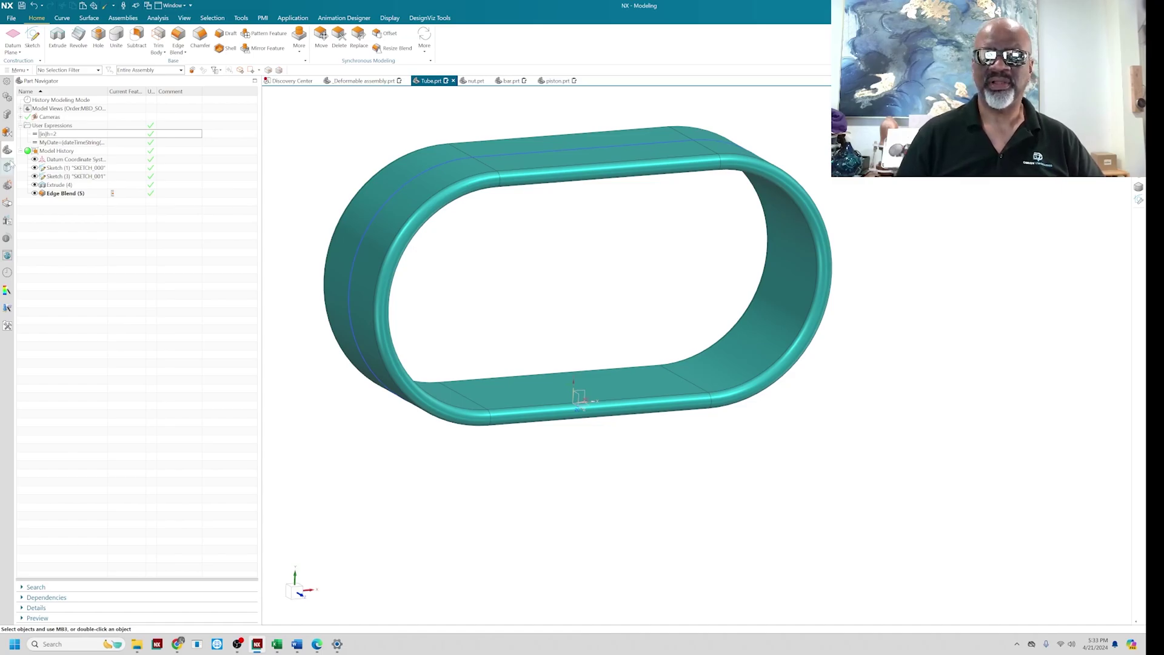
- Start a deformable part definition named Tube and include all features from the datum coordinate system through the edge blend
left_click(17, 70)
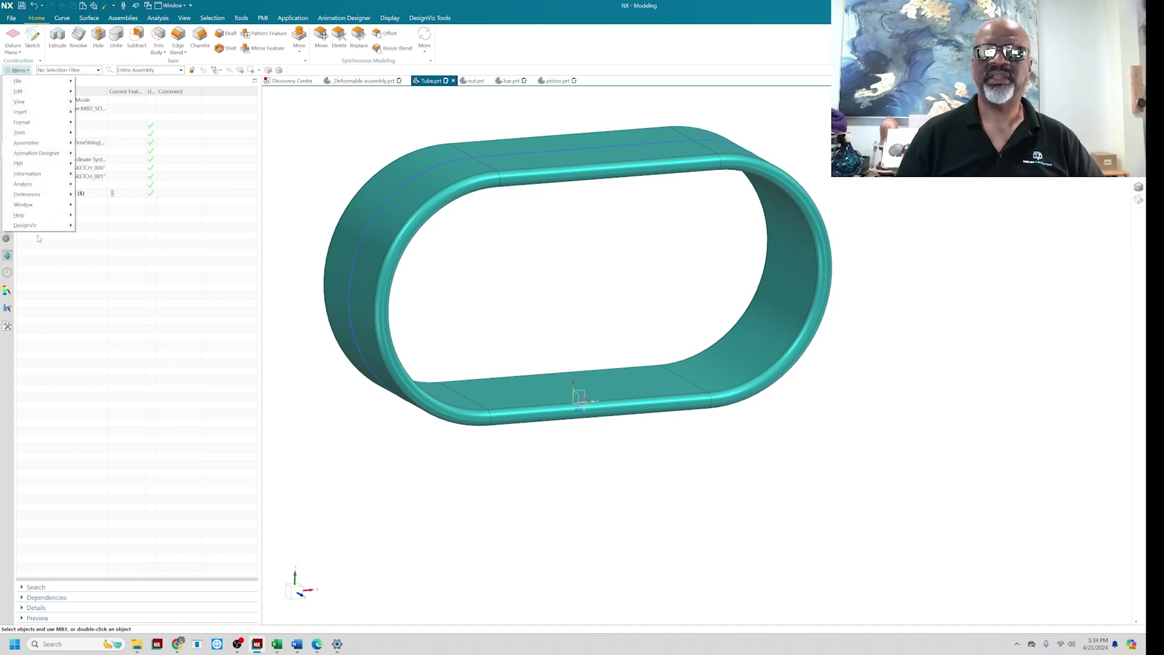
mouse_move(32, 132)
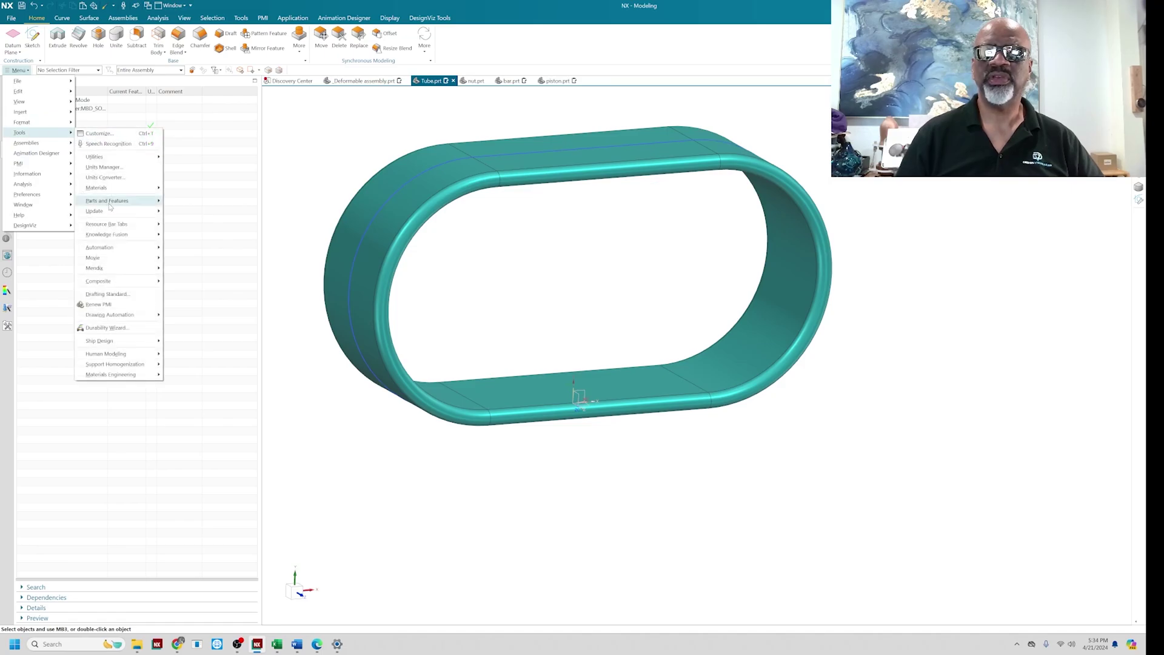
mouse_move(112, 201)
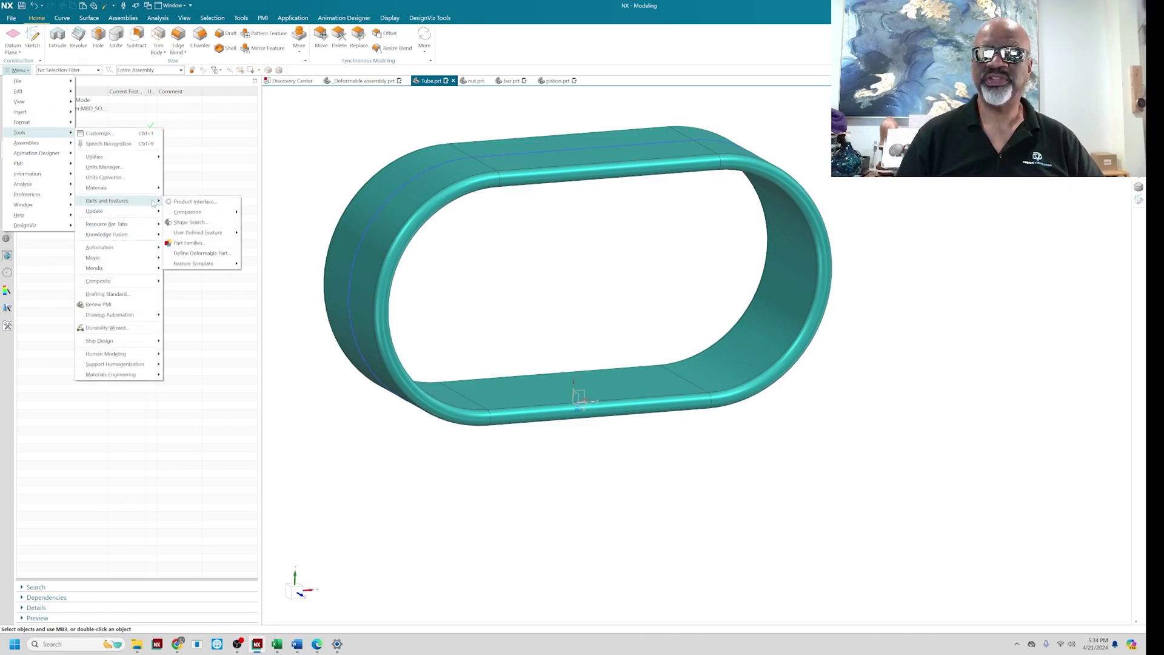
left_click(199, 253)
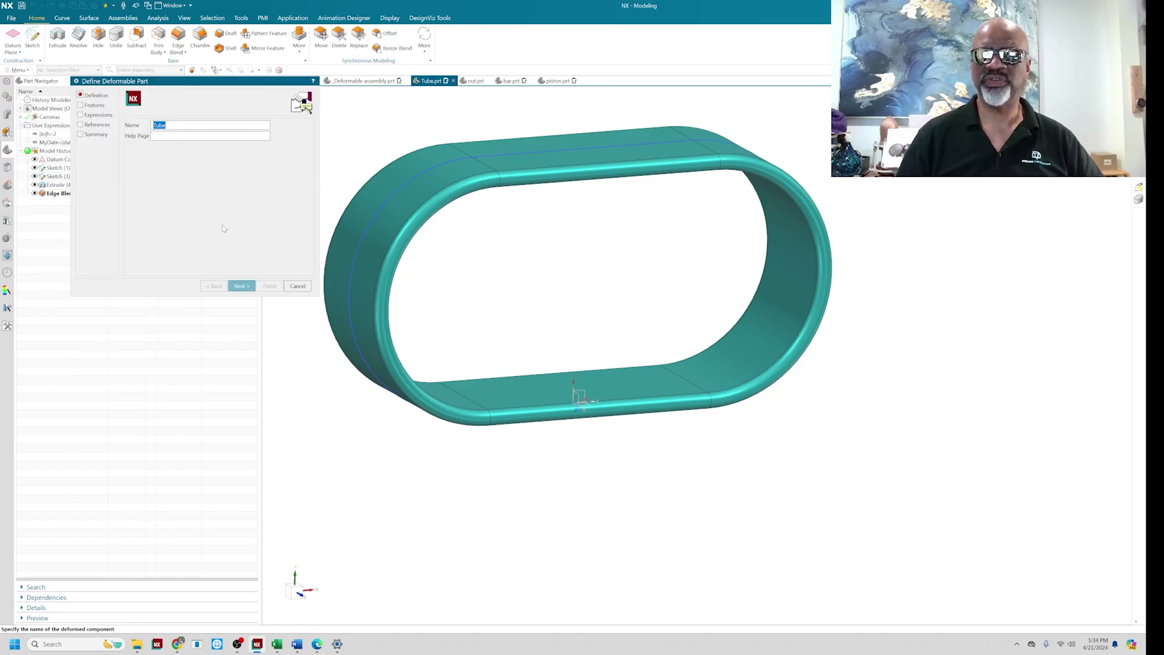
left_click(242, 287)
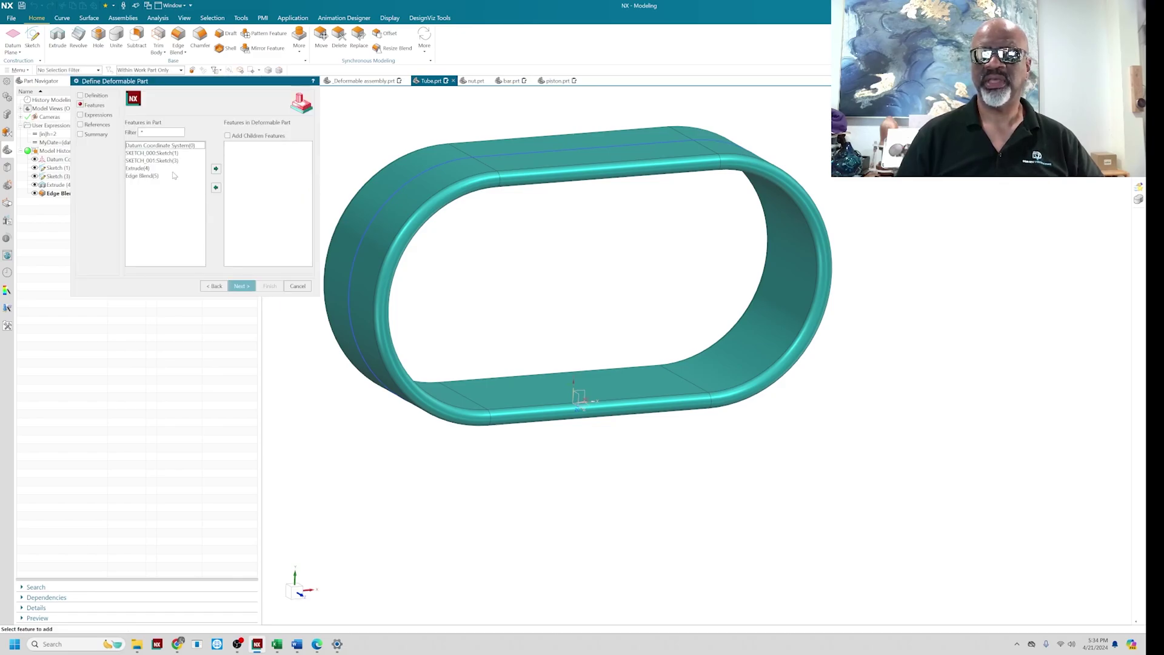
left_click(164, 146)
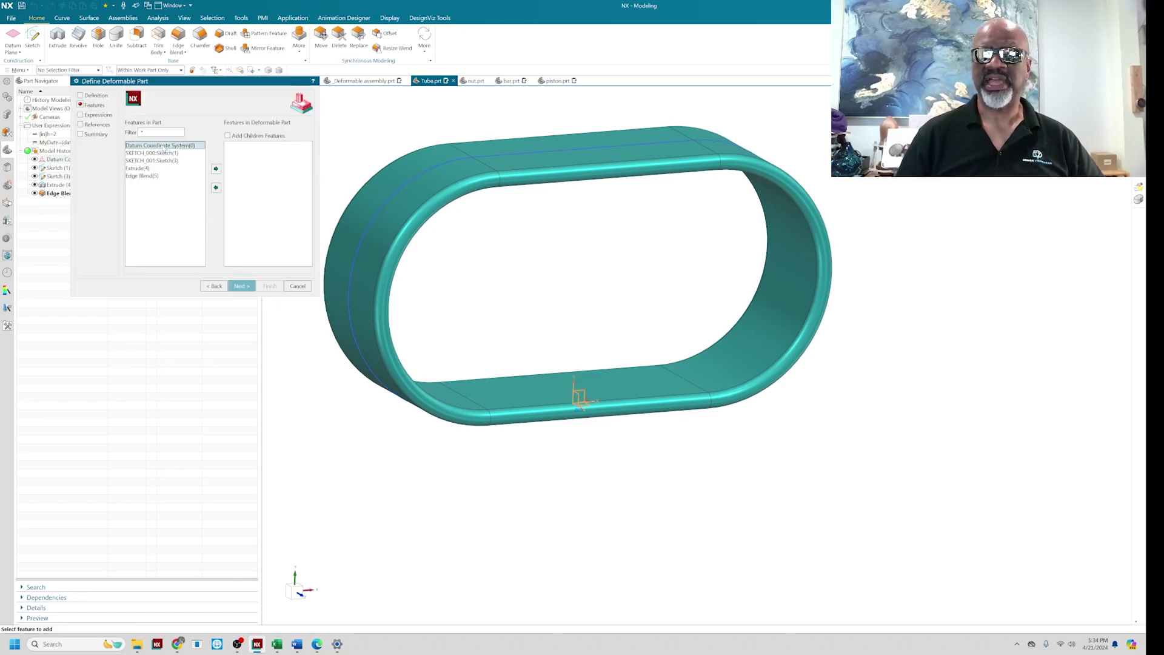
left_click(151, 176, "shift")
left_click(216, 169)
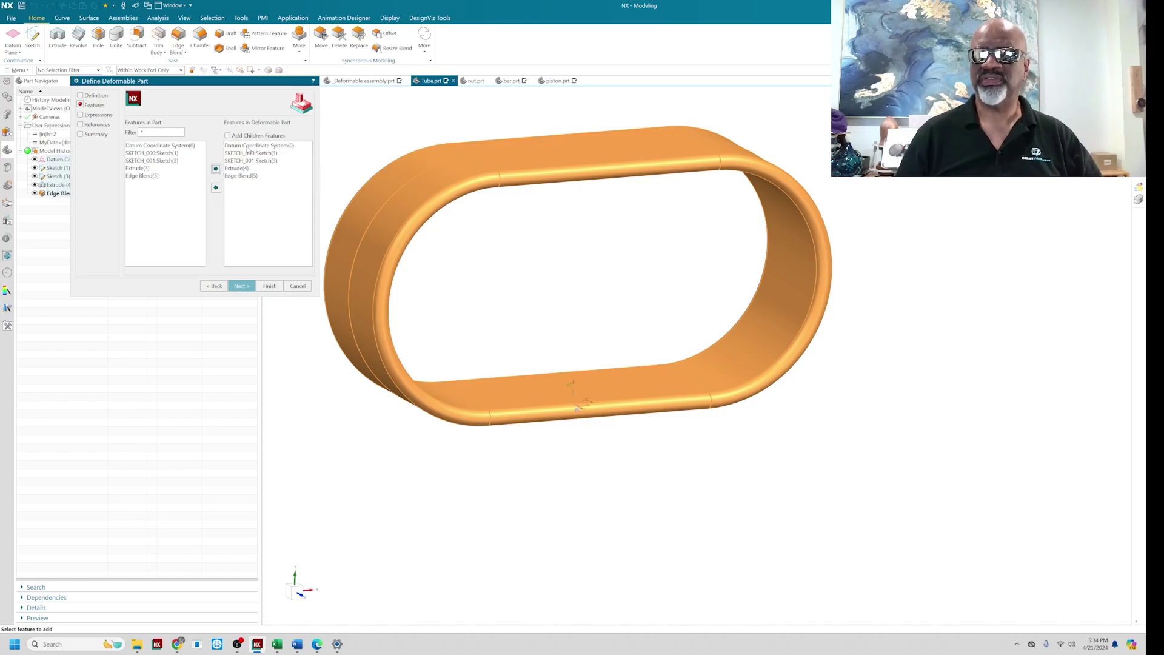
left_click(241, 285)
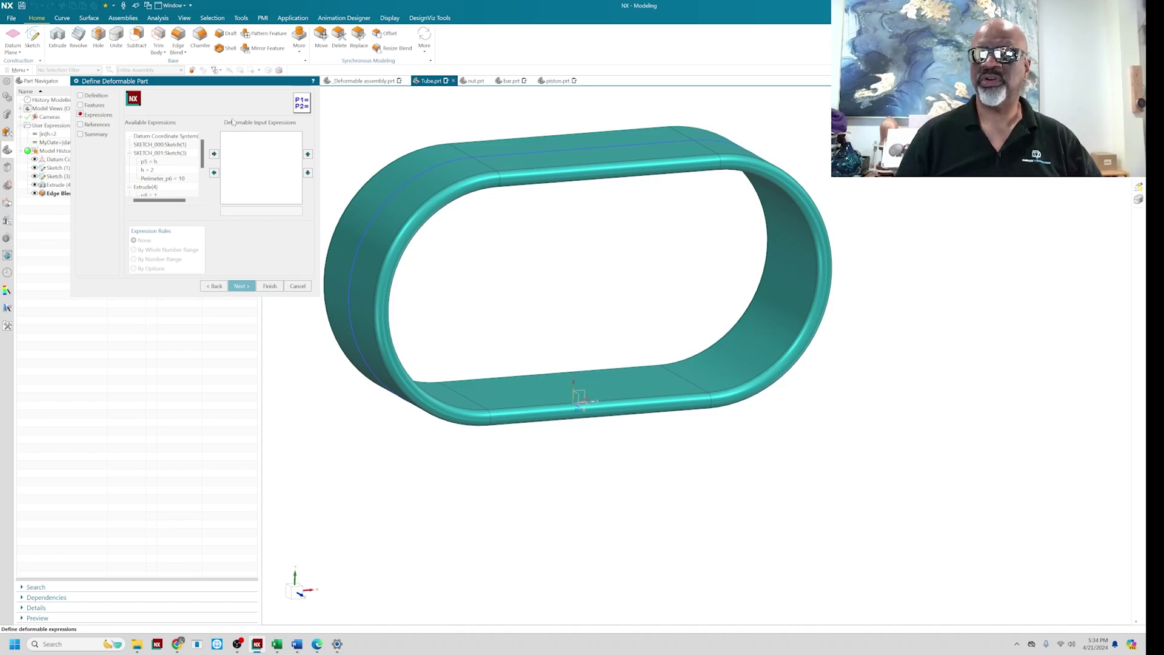
- Add the expression h as the deformable input with no expression rule
left_click(155, 170)
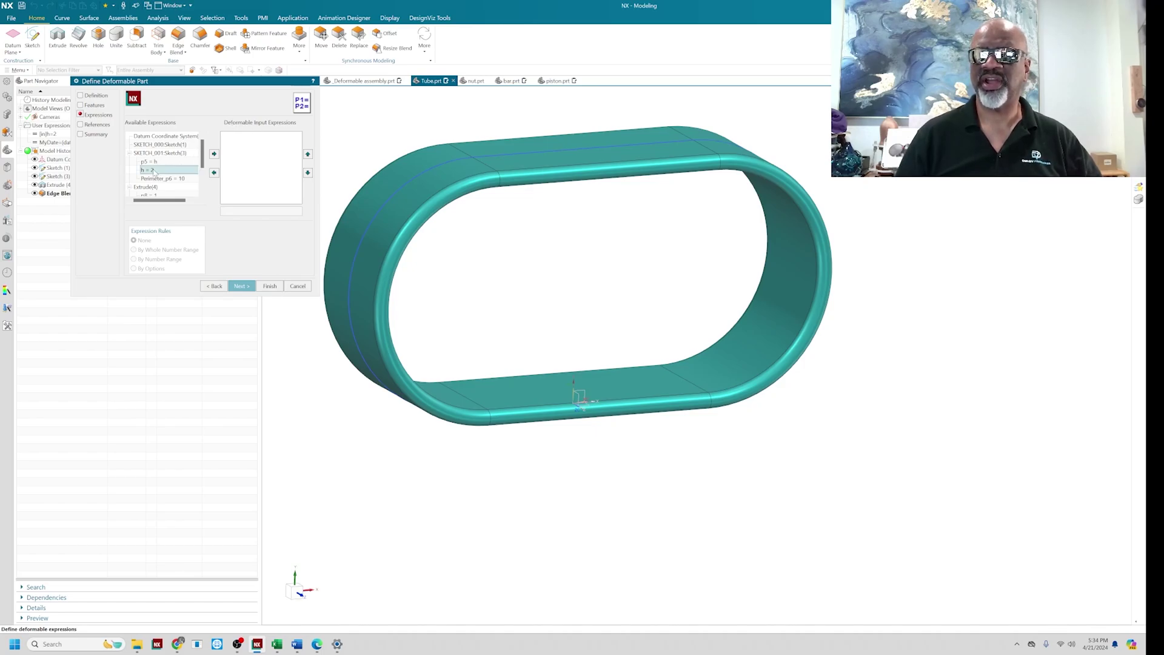
left_click(214, 155)
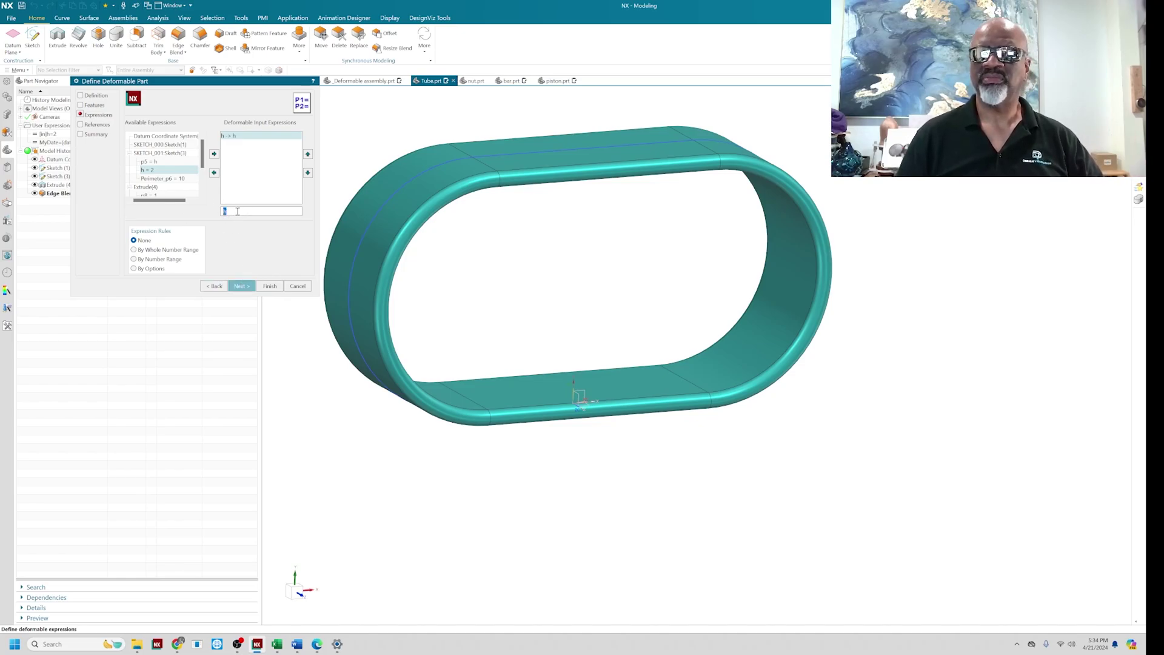
left_click(241, 286)
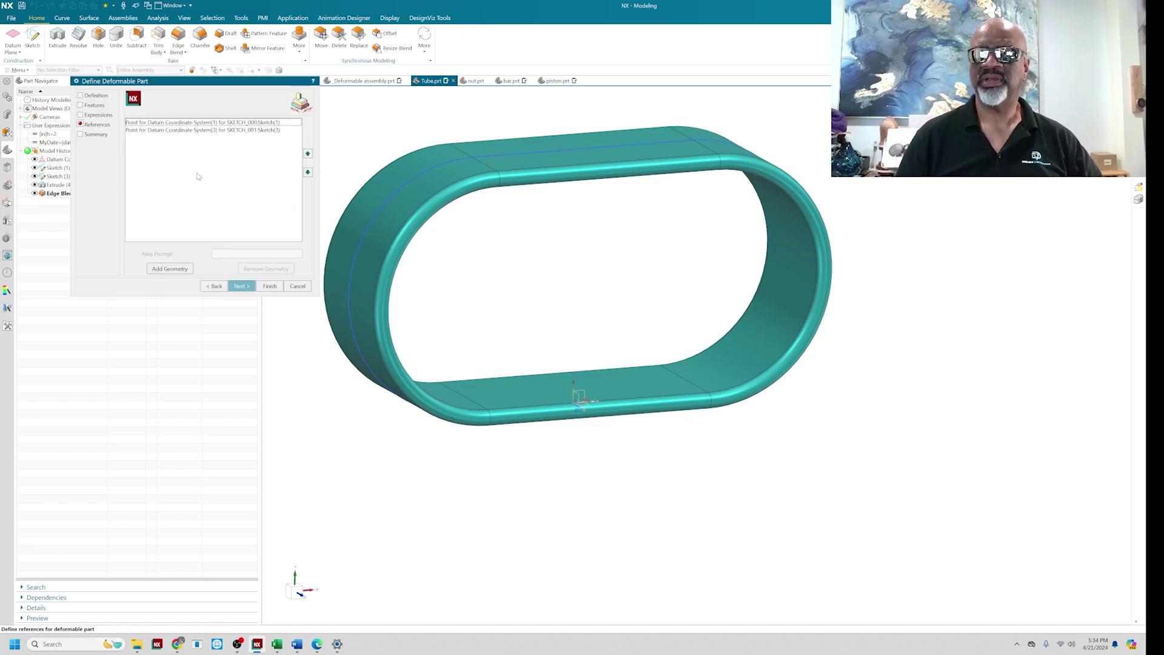
- Remove both sketch datum point references from the deformable definition and finish it
left_click(195, 123)
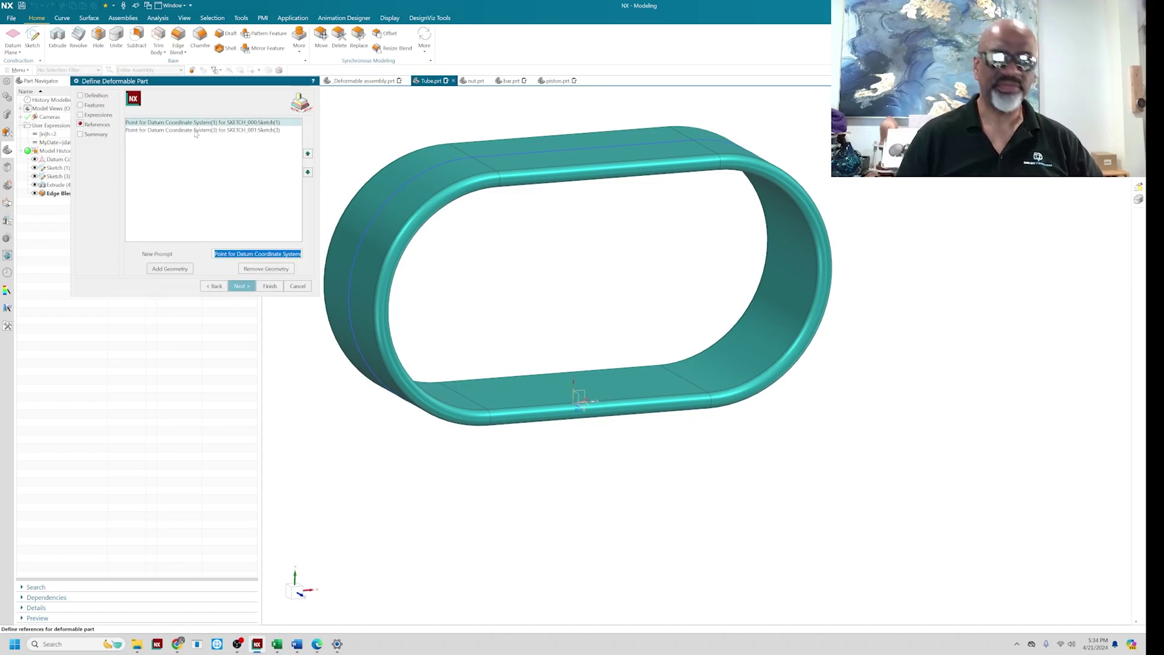
left_click(202, 131)
left_click(206, 123)
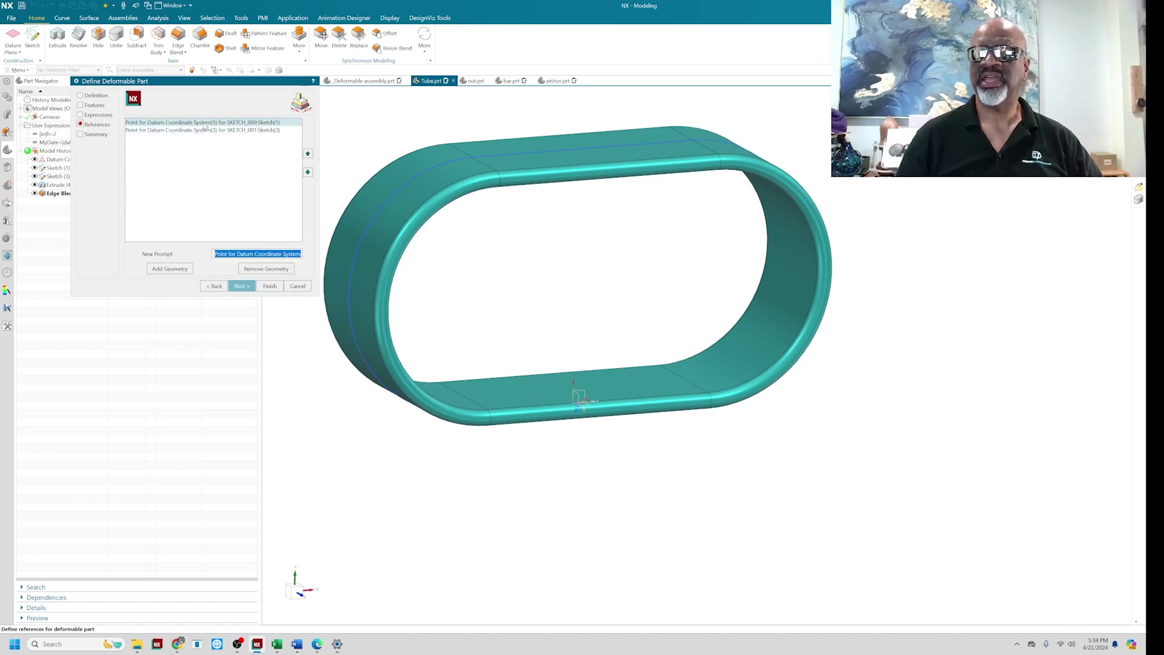
left_click(254, 270)
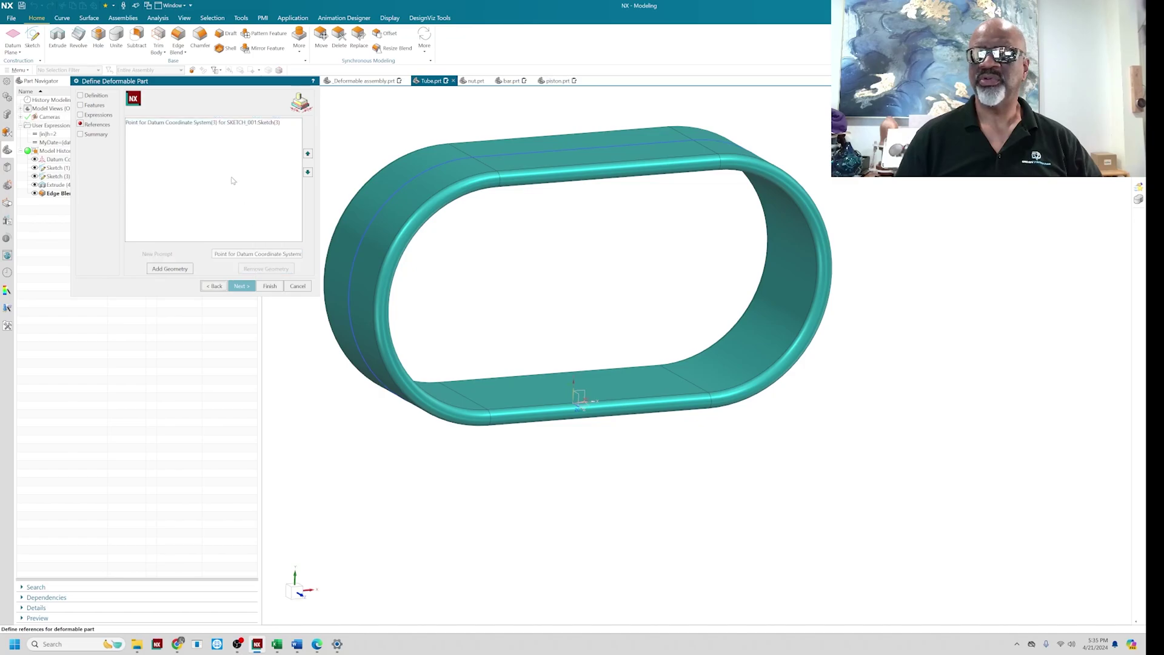
left_click(219, 123)
left_click(251, 267)
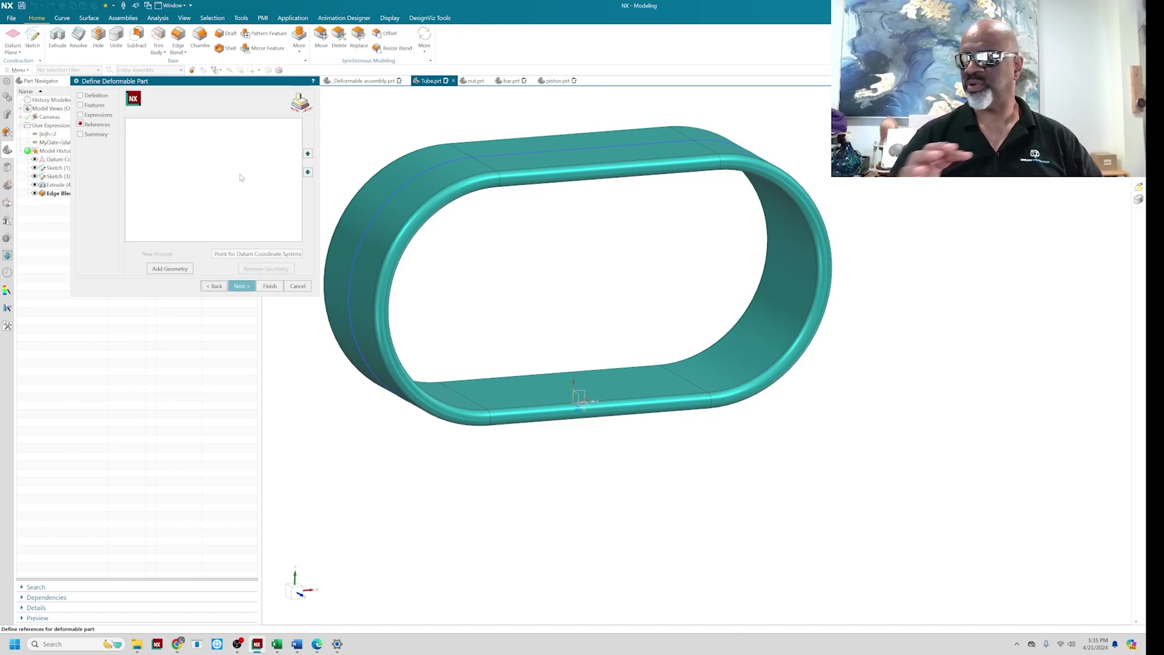
left_click(240, 287)
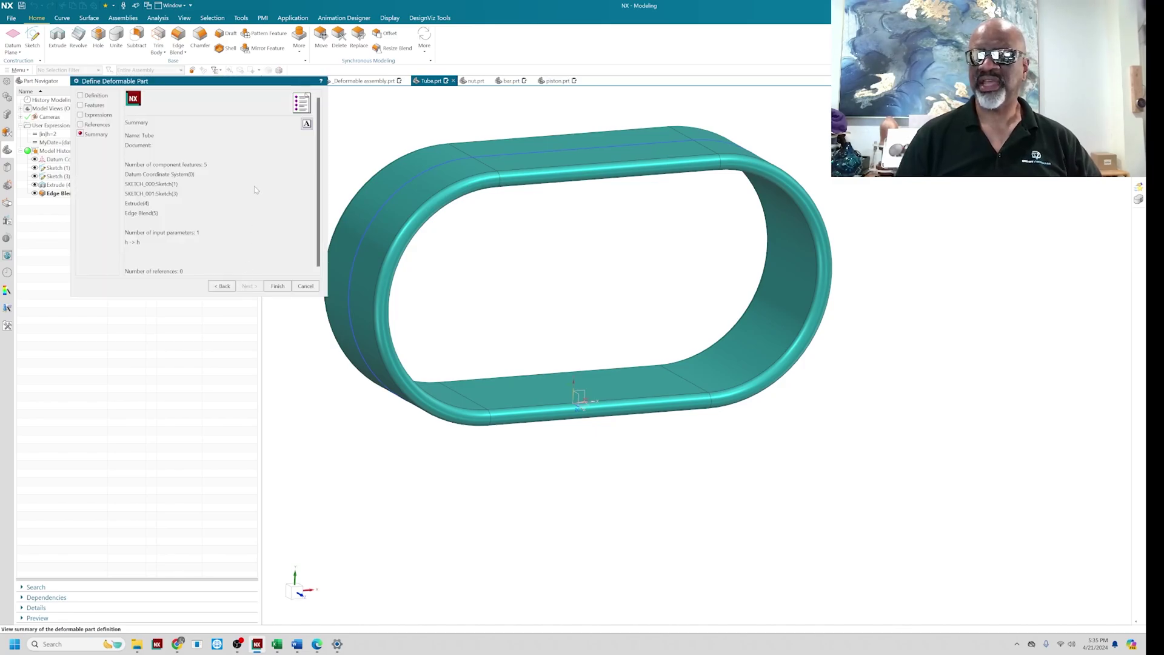
left_click(277, 287)
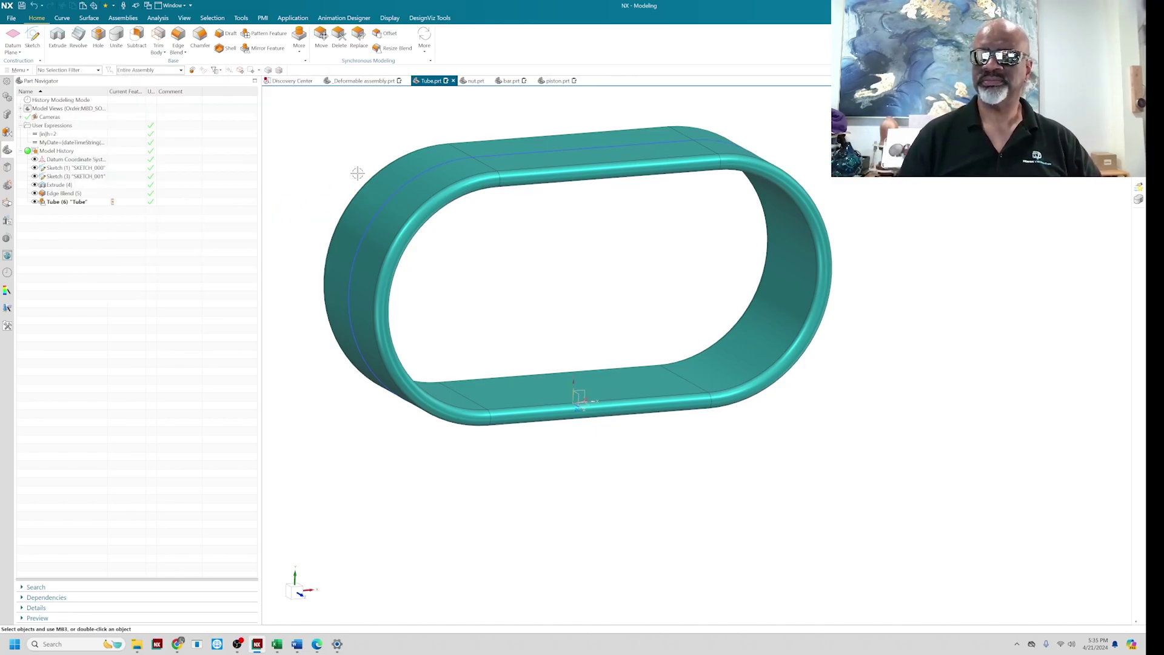
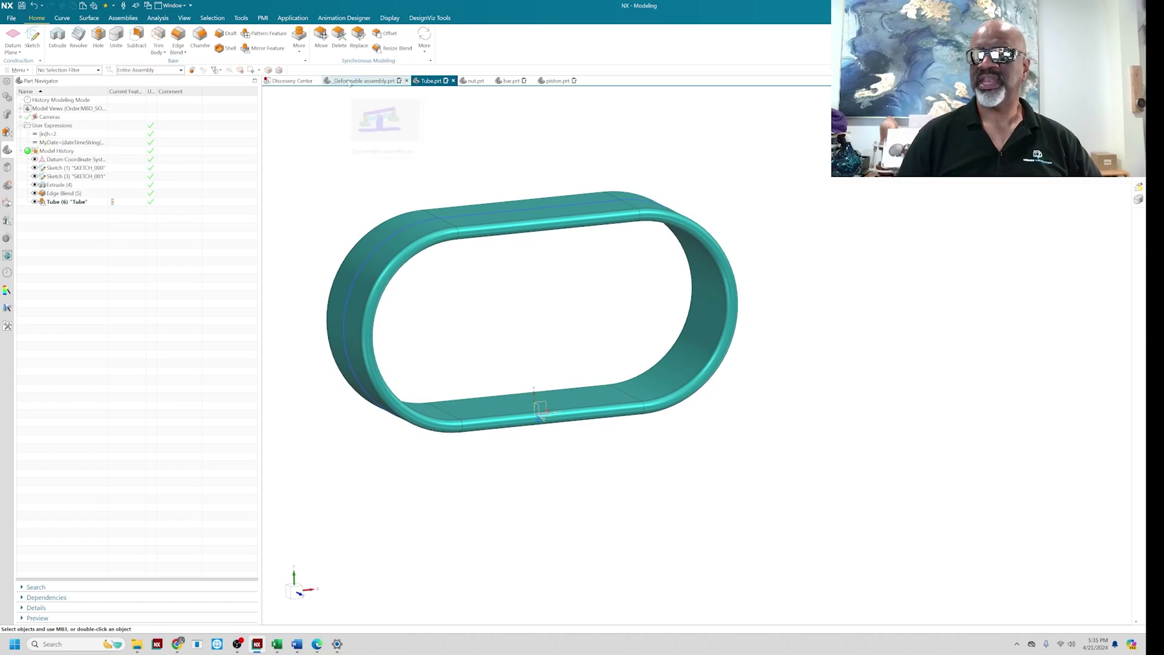
- Switch to the Deformable assembly and start adding Tube.prt as a component placed by constraints
left_click(349, 82)
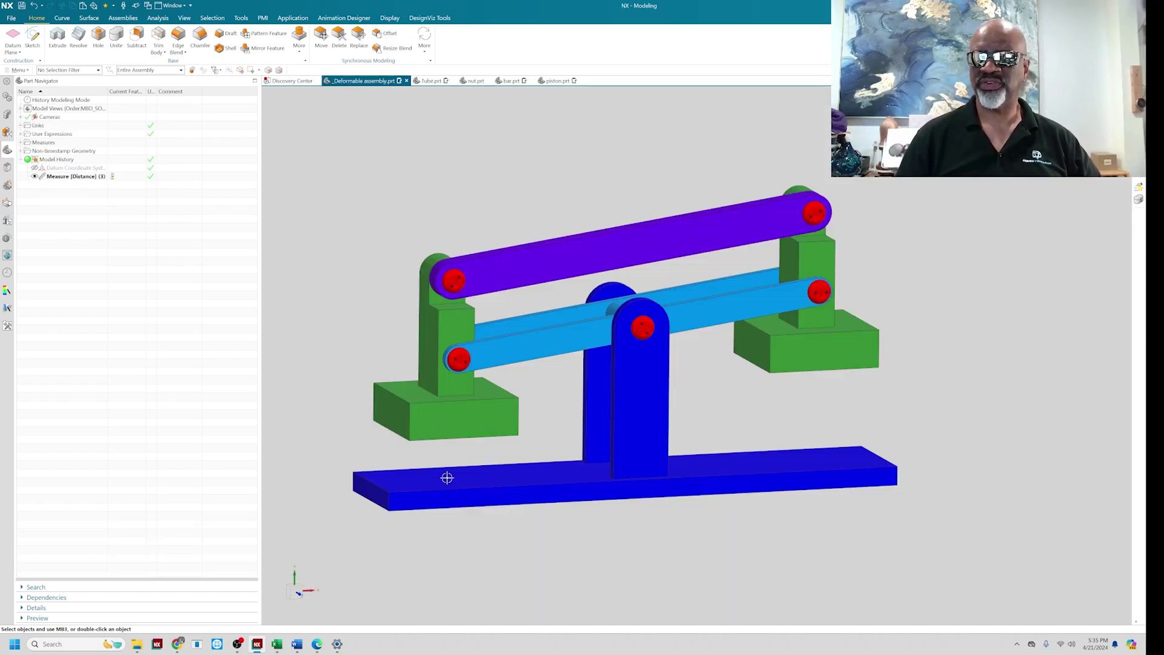
middle_click_drag(297, 394, 309, 371)
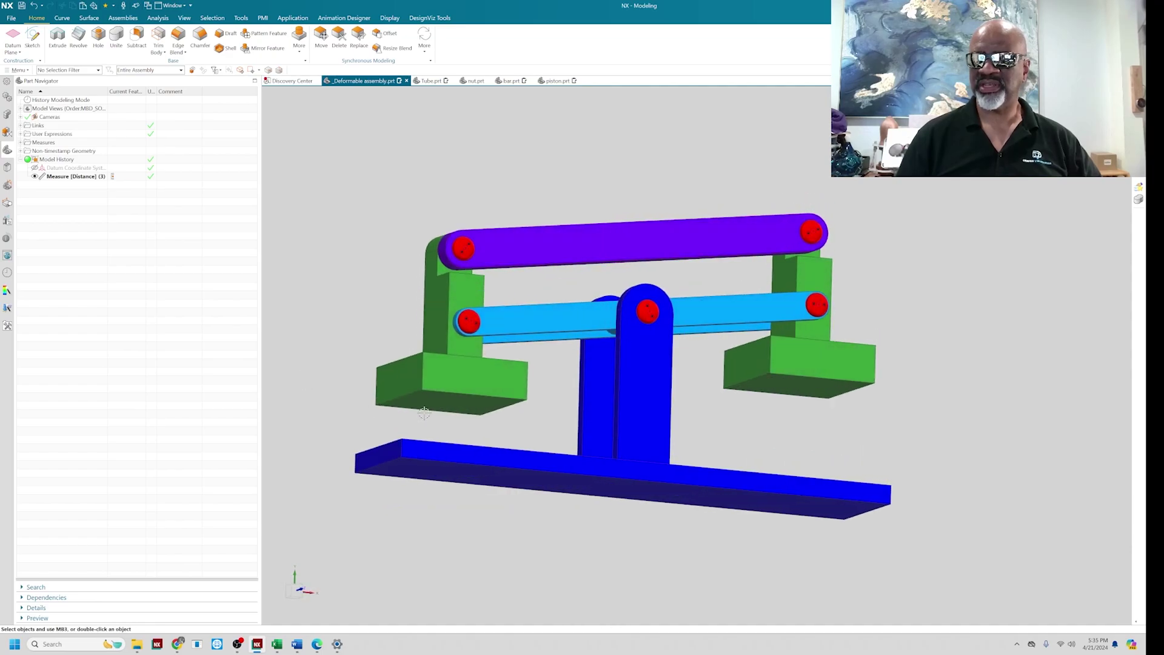
middle_click_drag(371, 308, 372, 335)
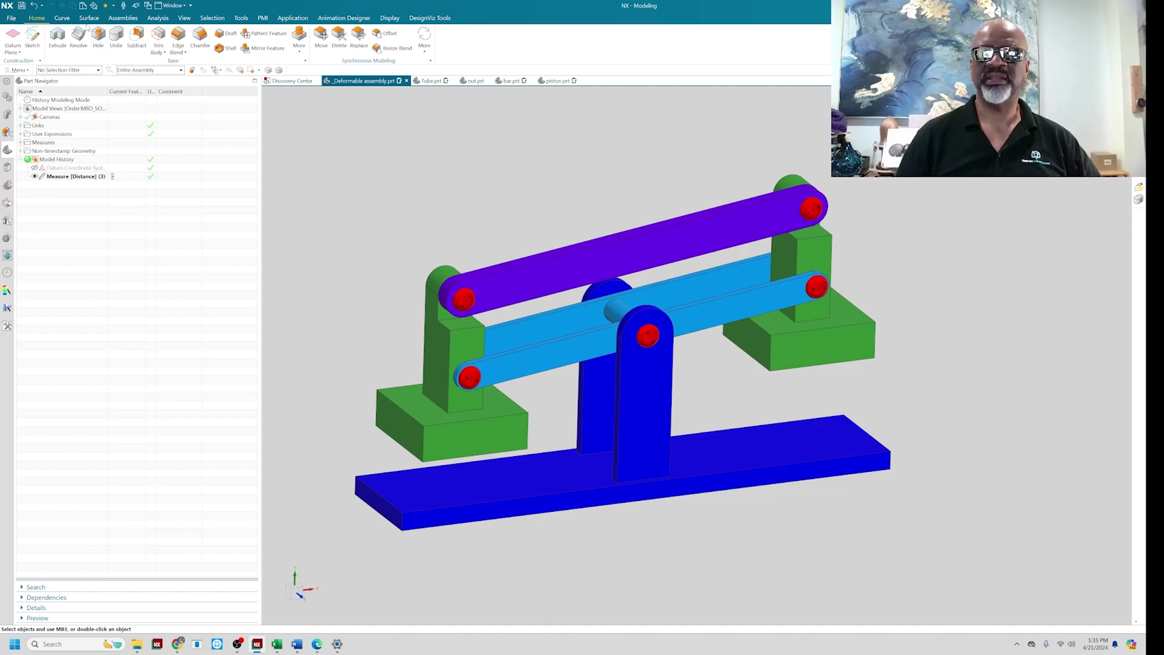
left_click(121, 17)
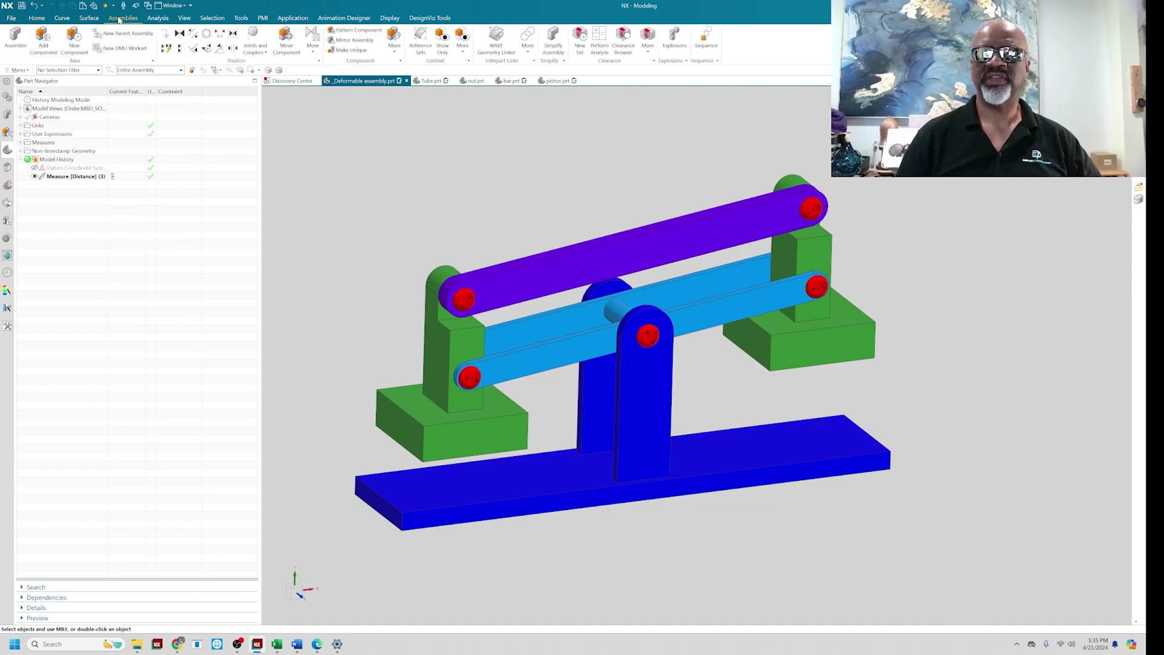
left_click(44, 44)
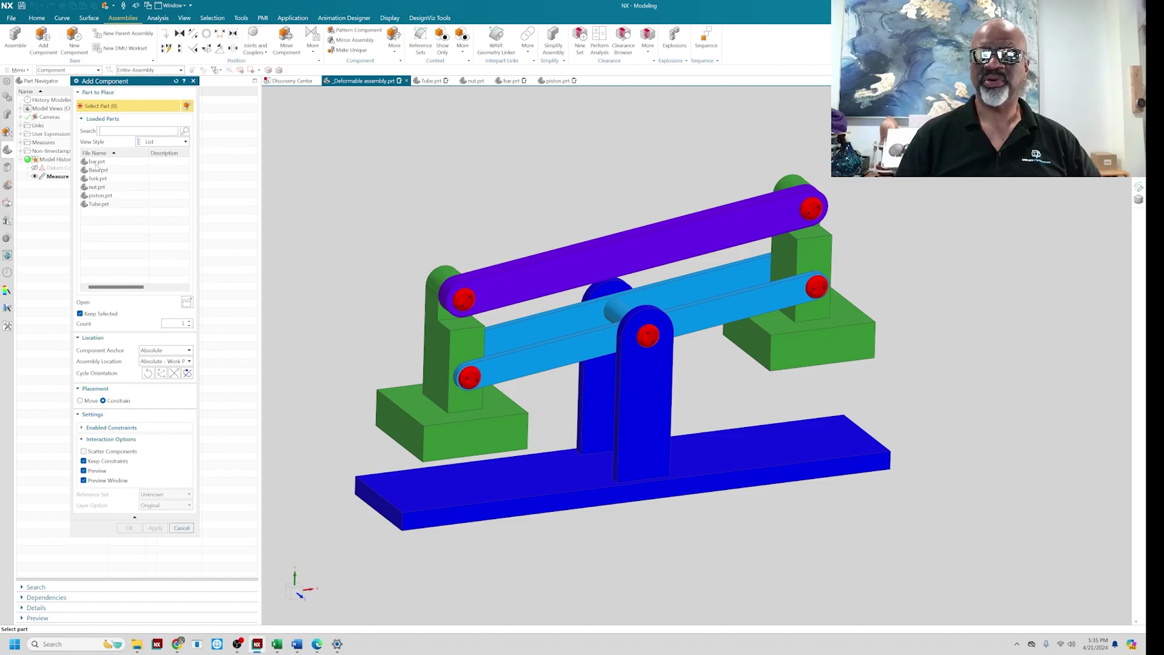
left_click(97, 204)
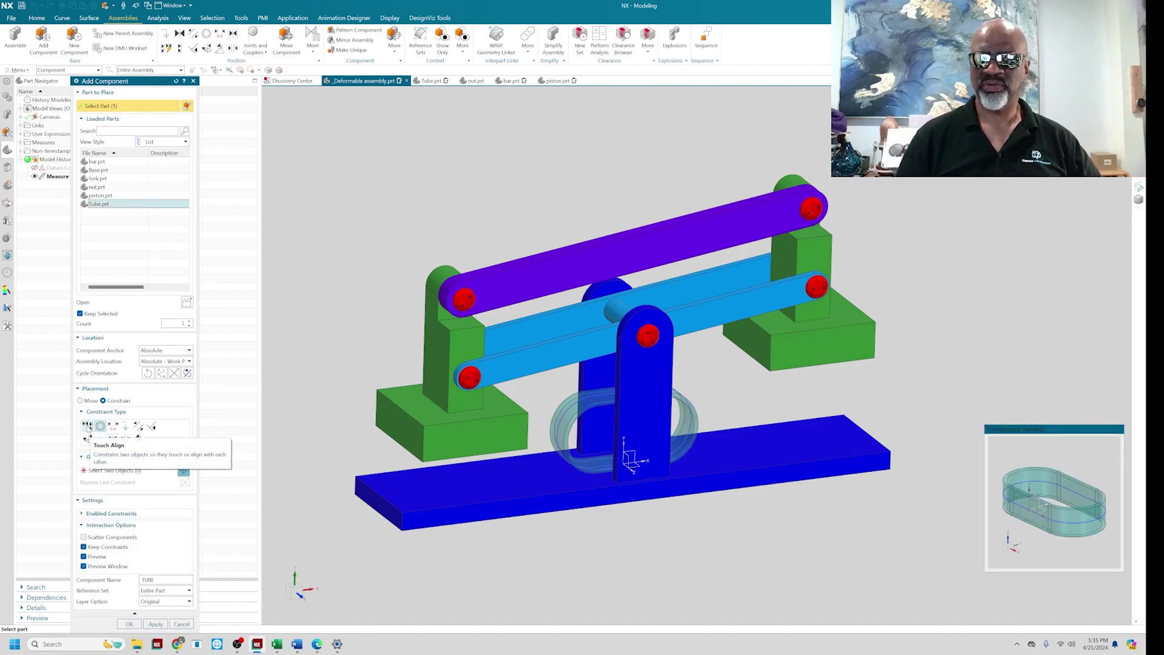
- Constrain the tube's flat underside to touch the blue base plate's top face, and move the tube beneath the left green piston
left_click(88, 426)
left_click(159, 458)
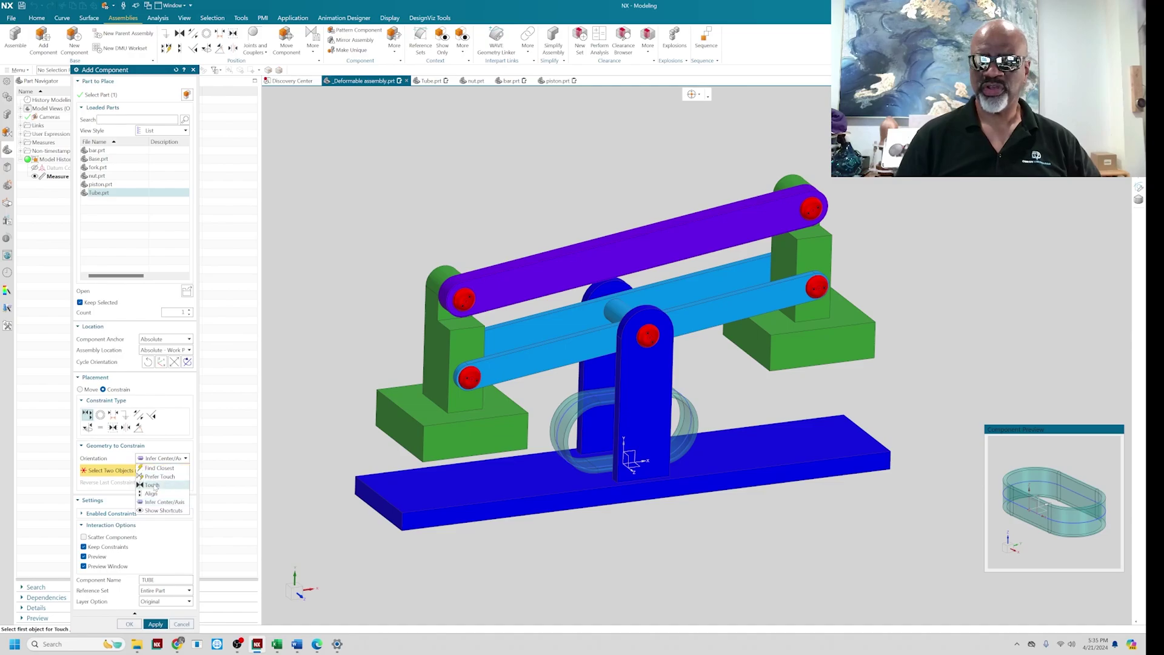
left_click(158, 484)
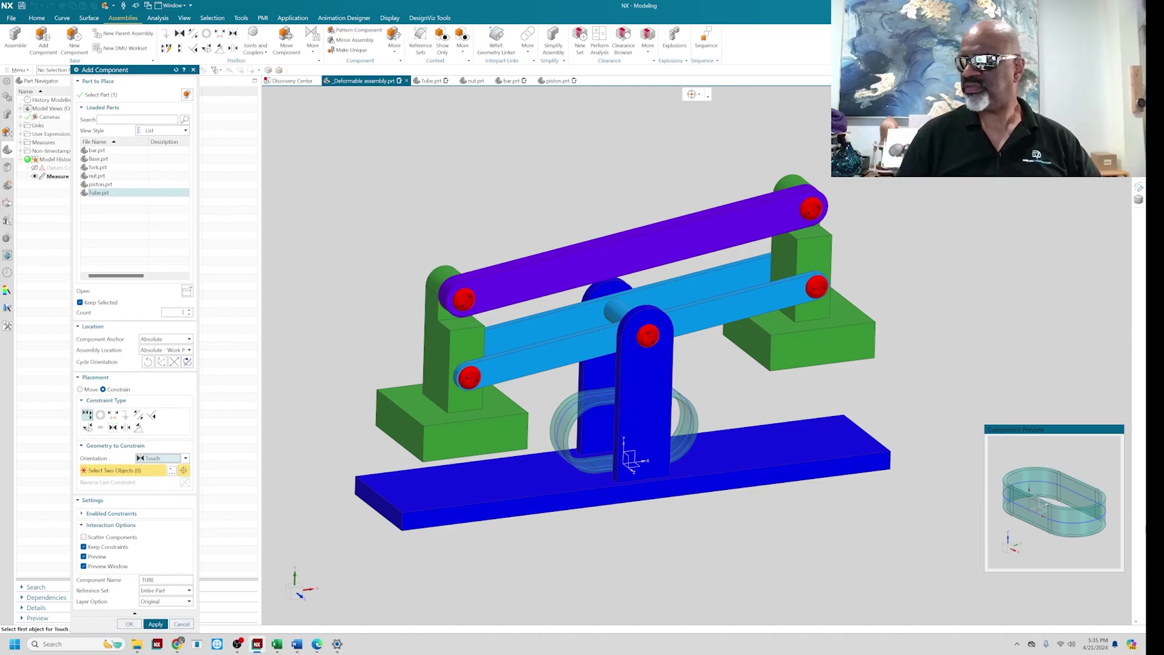
left_click(1026, 508)
left_click(448, 481)
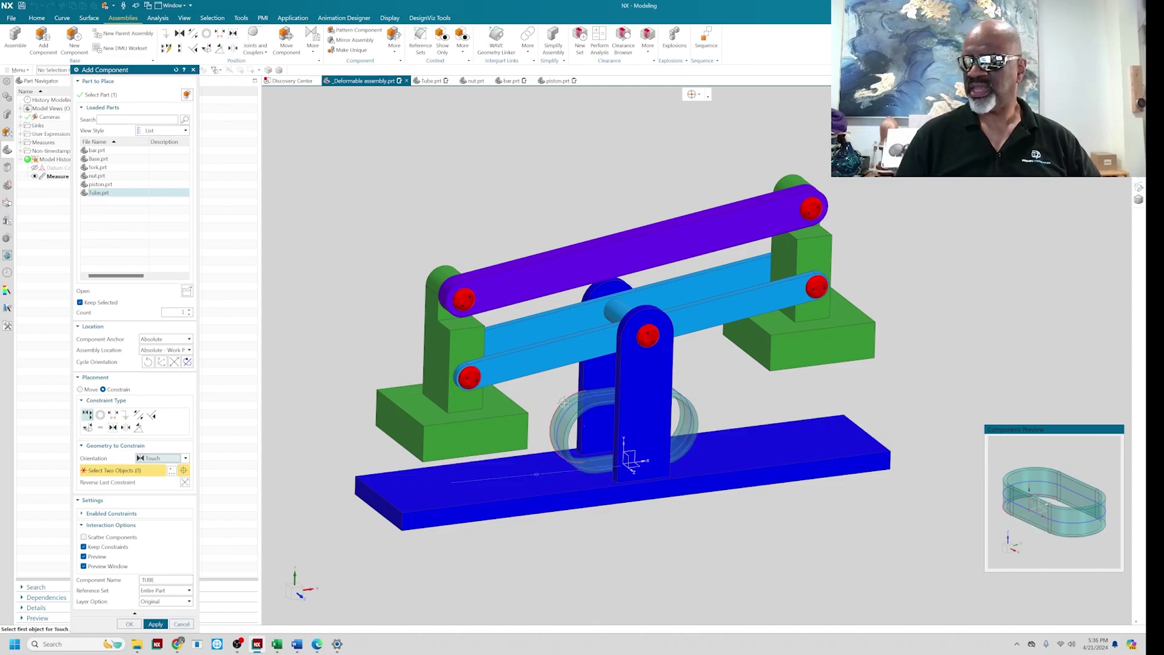
left_click_drag(553, 412, 401, 426)
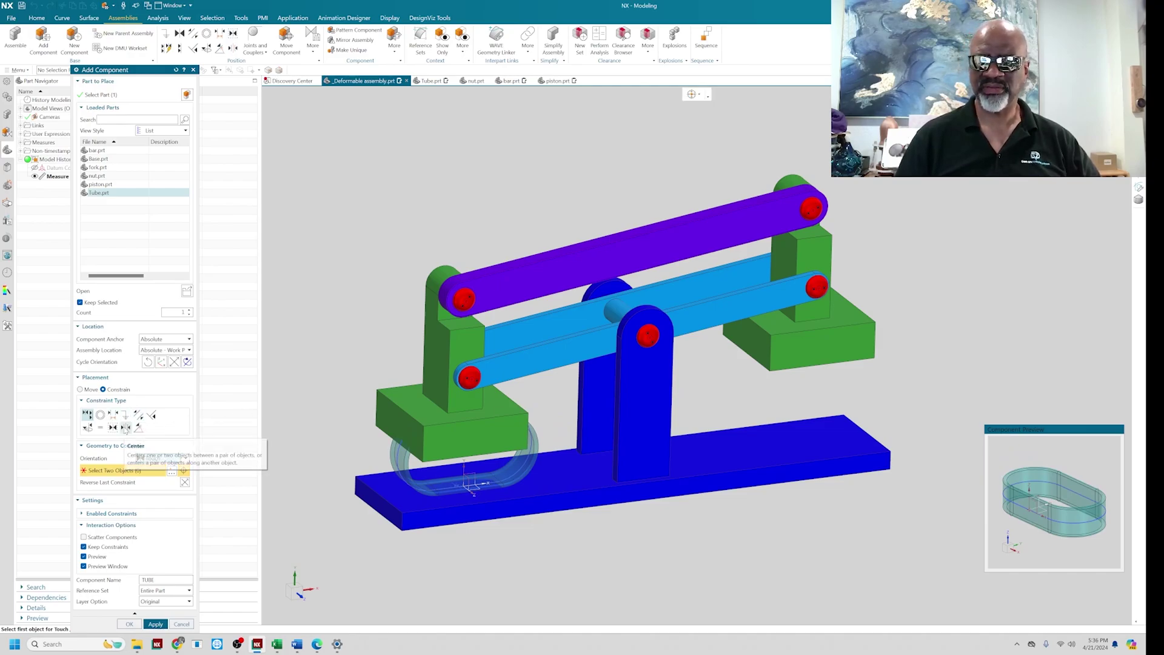
- Center the tube between the blue base plate's two long side faces with a 1 to 2 Center constraint
left_click(126, 428)
left_click(152, 459)
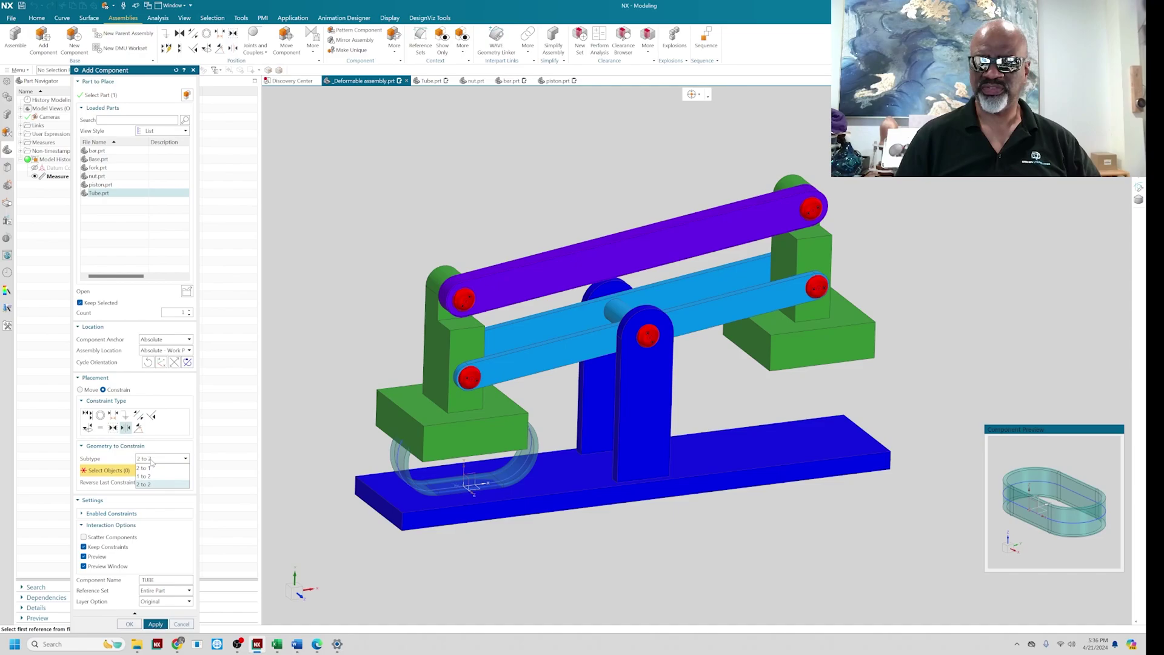
left_click(152, 471)
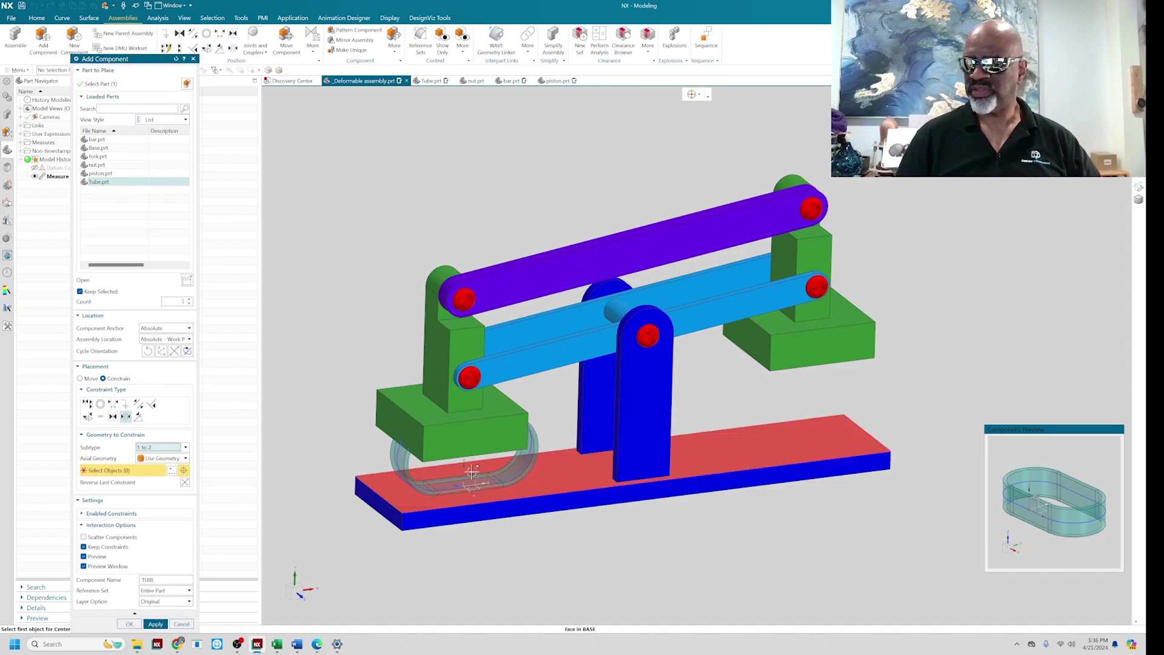
left_click(470, 475)
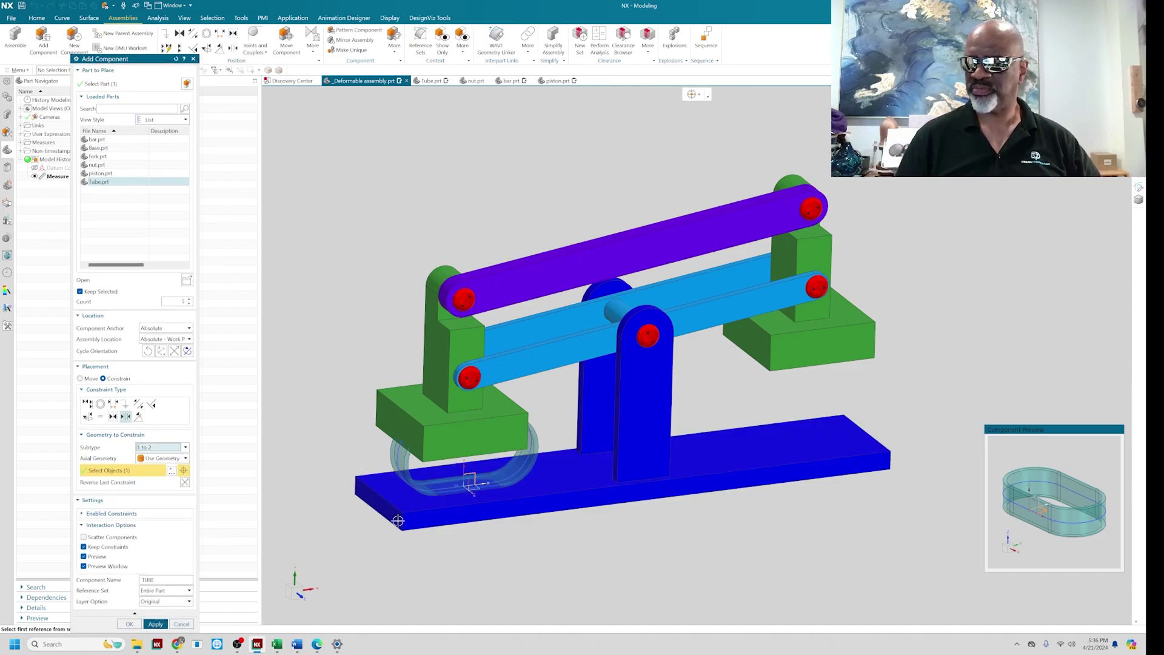
left_click(431, 523)
middle_click_drag(368, 401, 348, 358)
left_click(539, 490)
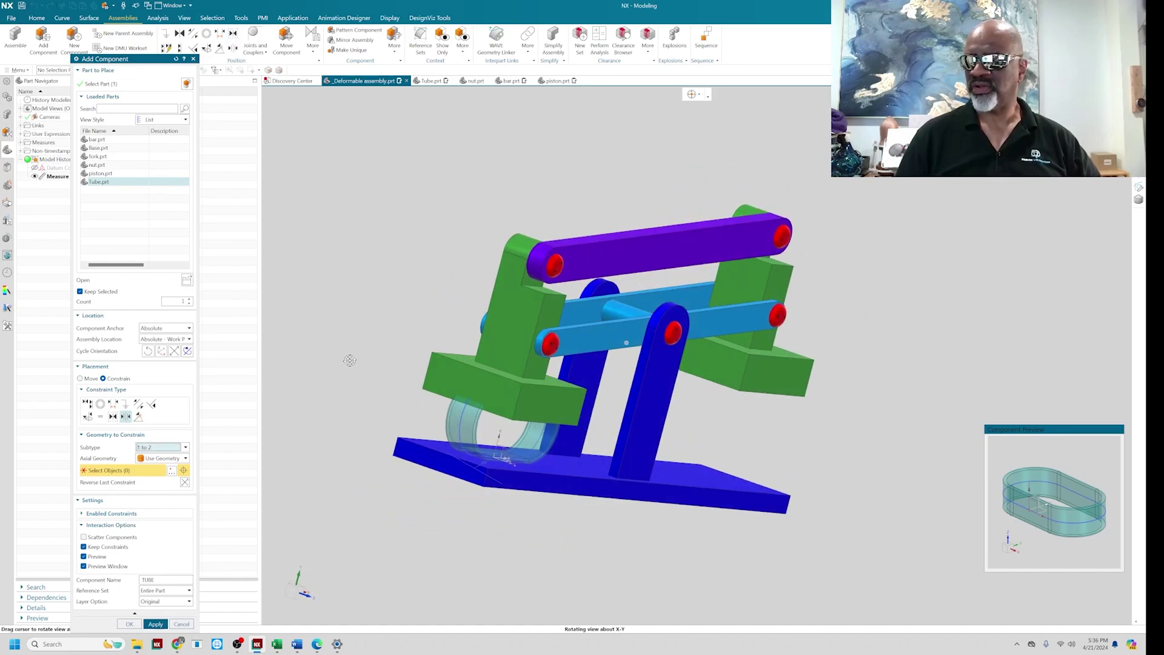
- Place the constrained tube in the assembly with a low height h that flattens it under the left piston
left_click(129, 625)
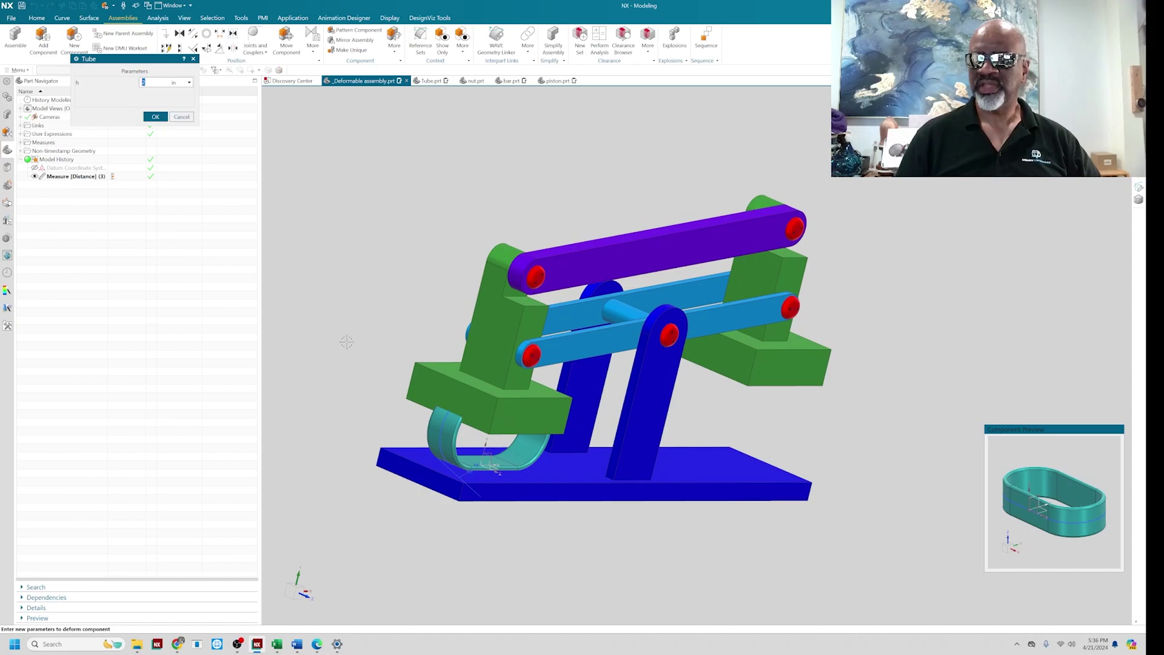
left_click(155, 116)
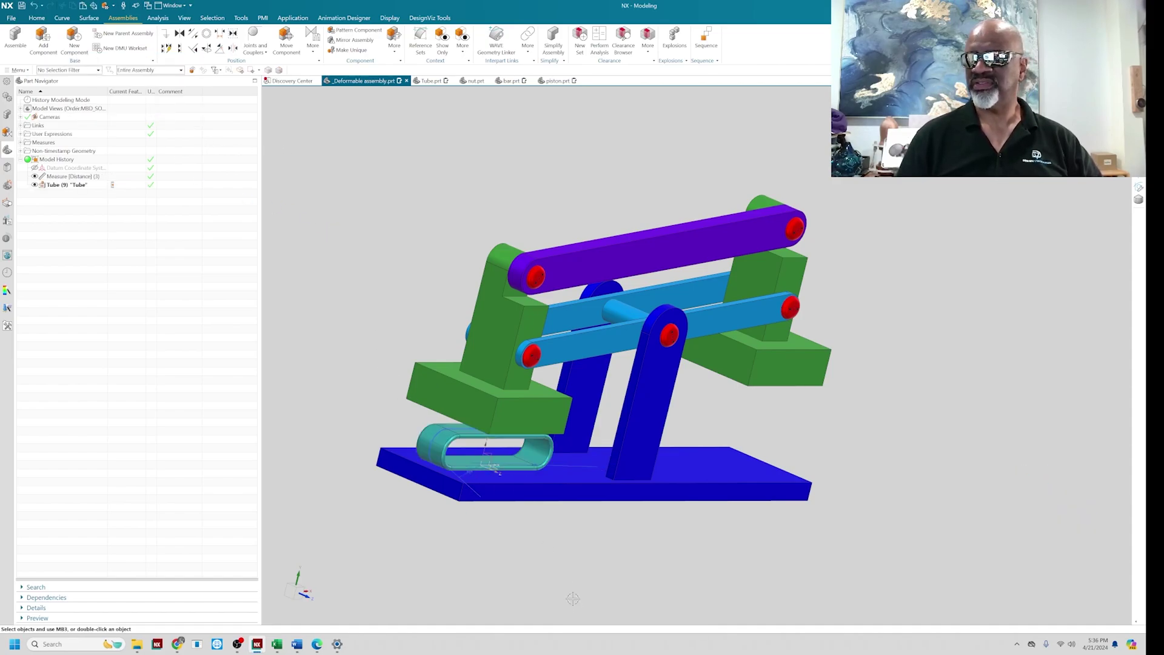
middle_click_drag(573, 598, 528, 561)
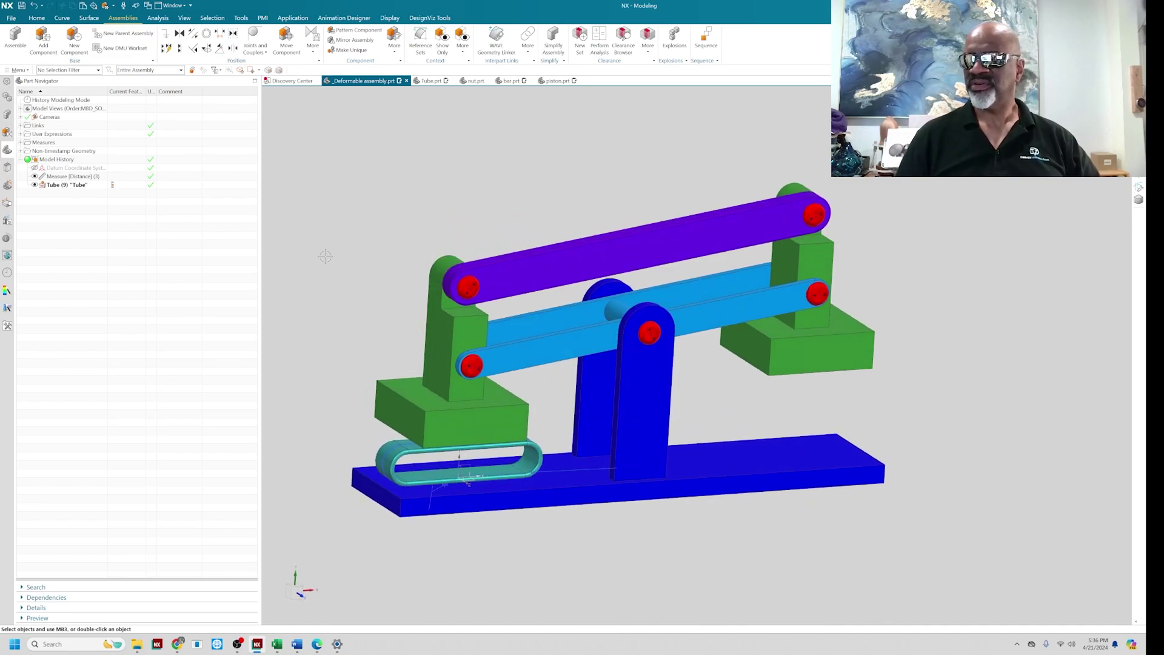
mouse_move(325, 256)
middle_mouse_down()
mouse_move(322, 231)
mouse_move(324, 250)
middle_mouse_up()
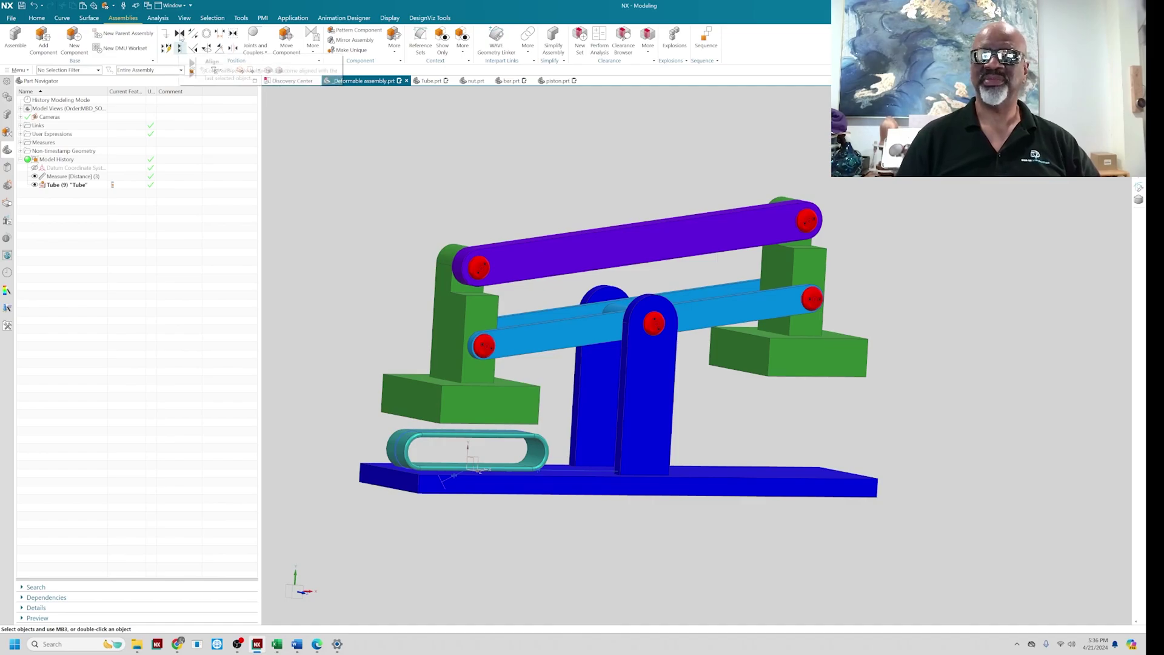
- Add a Touch constraint between the left piston's underside and the flat line on top of the tube
left_click(180, 35)
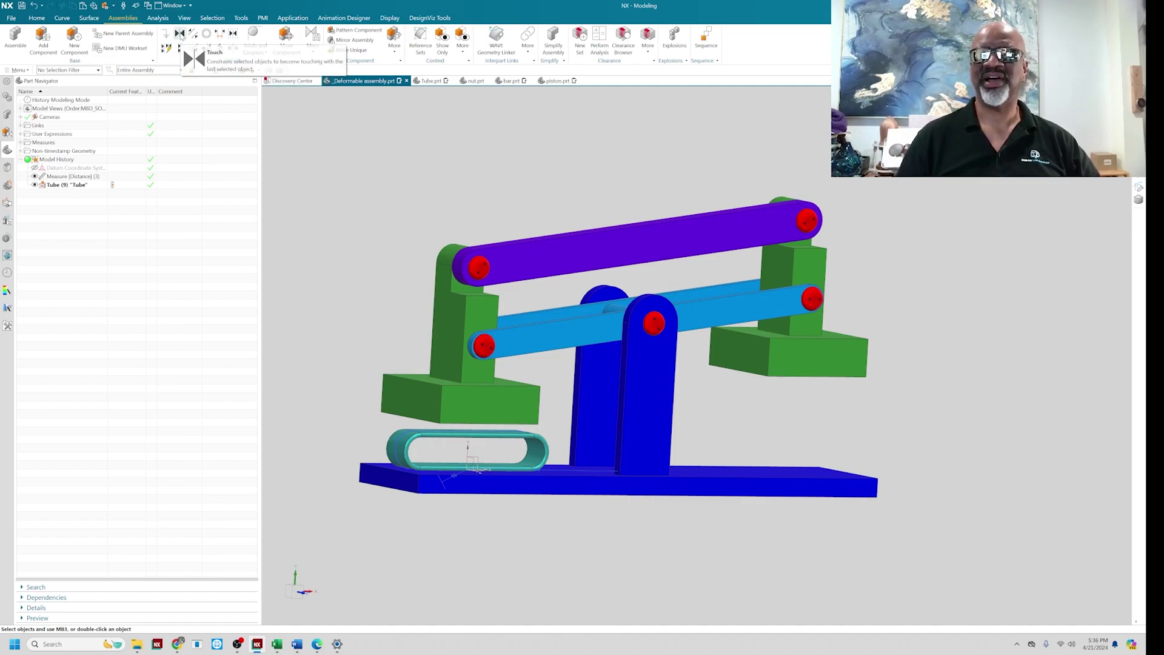
middle_click_drag(439, 293, 437, 376)
left_click(429, 344)
middle_click_drag(379, 229, 396, 314)
scroll(467, 440, "up", 3)
left_click(461, 429)
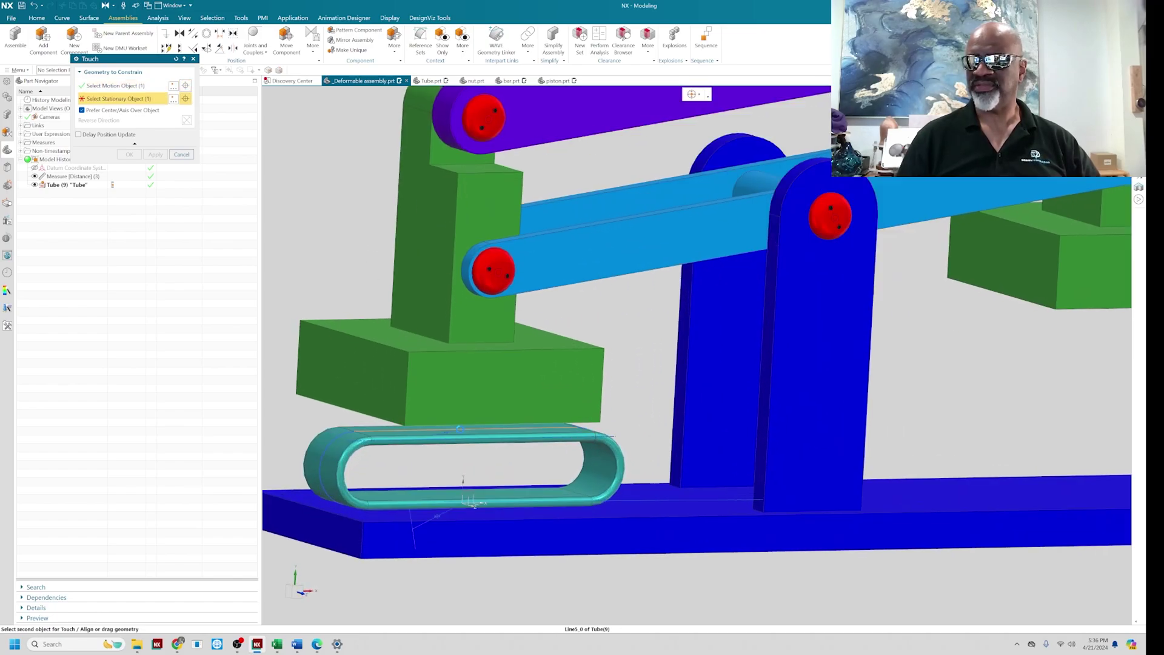
scroll(341, 284, "down", 3)
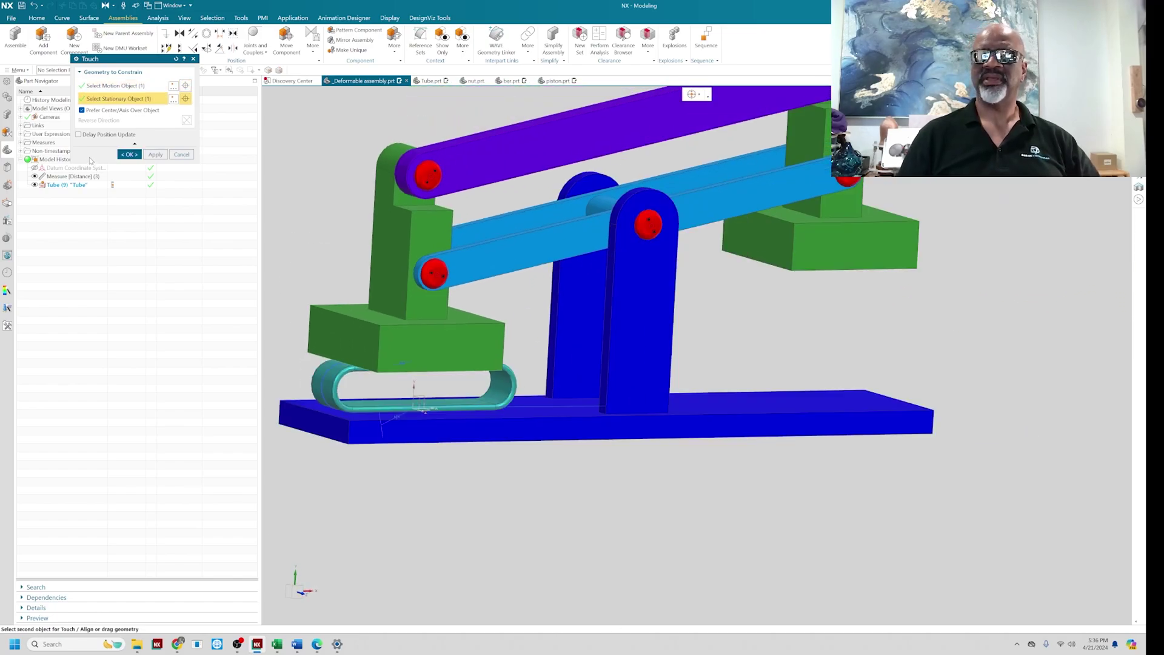
left_click(129, 154)
middle_click_drag(273, 241, 333, 261)
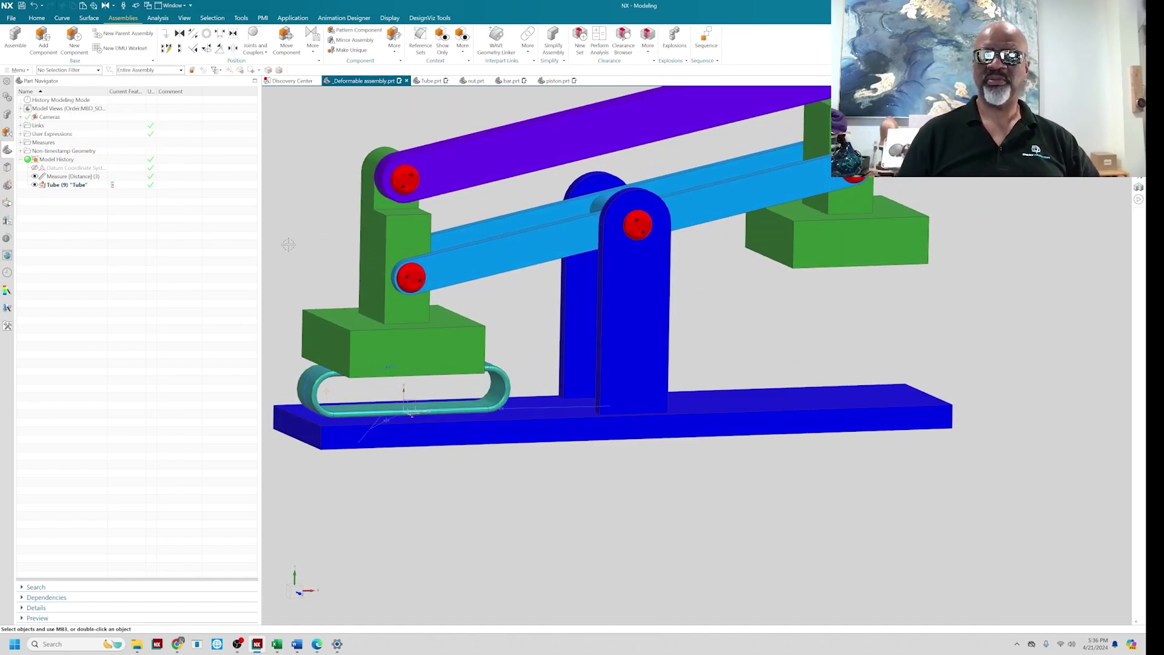
mouse_move(309, 160)
middle_mouse_down()
mouse_move(343, 166)
mouse_move(328, 171)
middle_mouse_up()
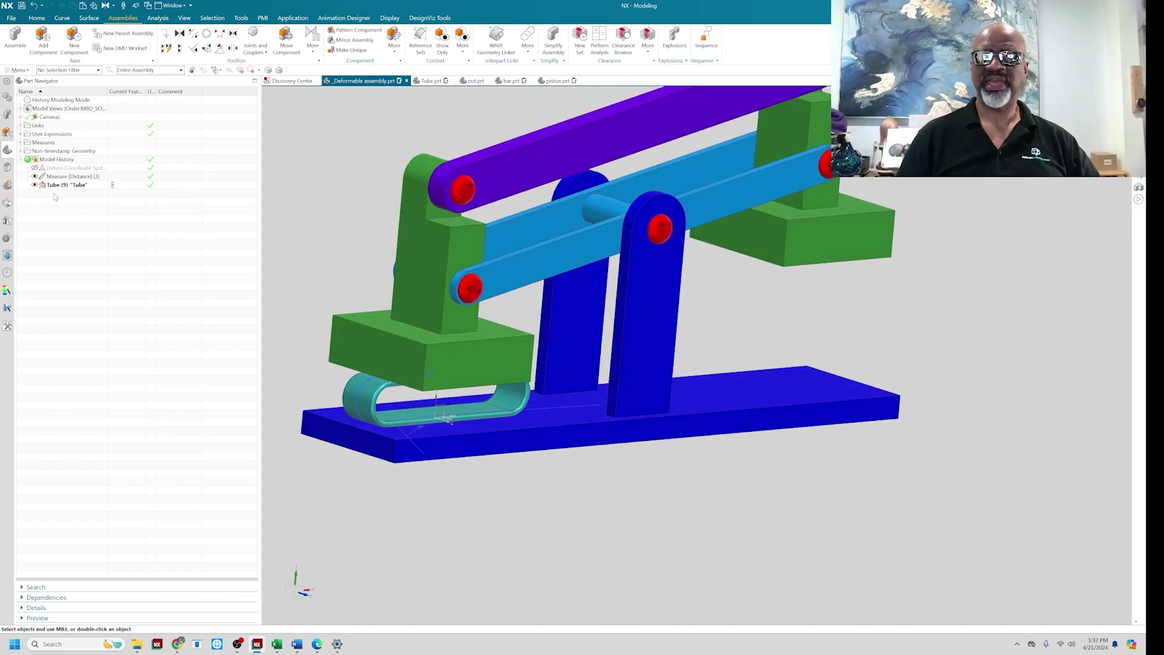
- Set the deformed tube's height h to 2 in
double_click(58, 186)
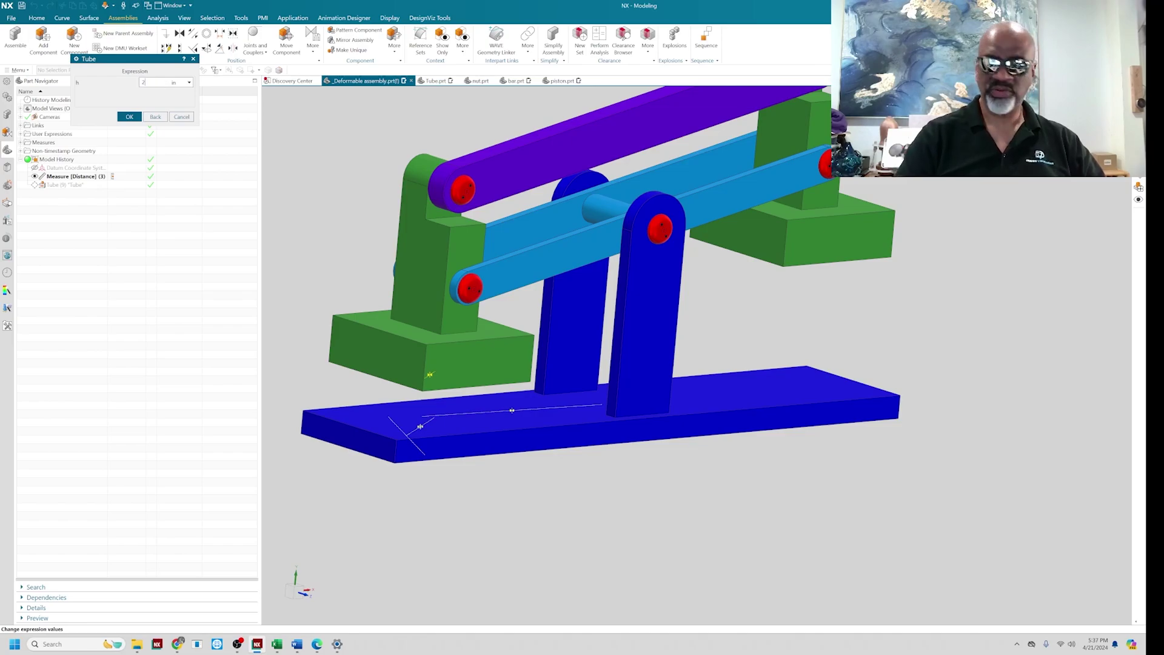
left_click(130, 117)
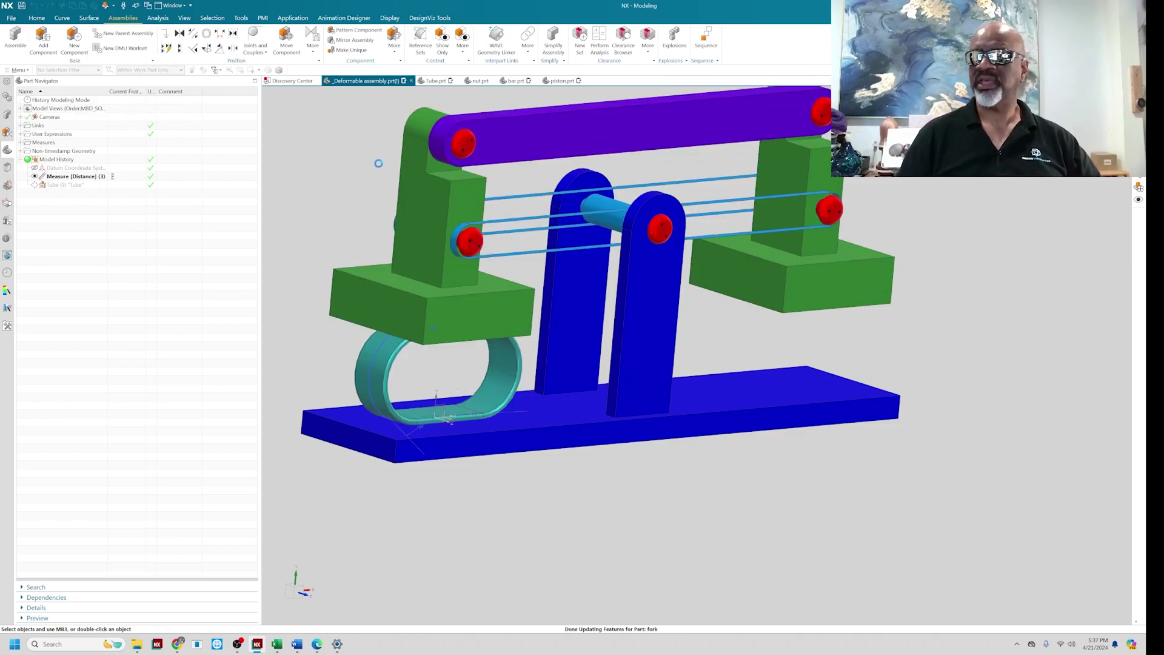
middle_click_drag(376, 162, 337, 183)
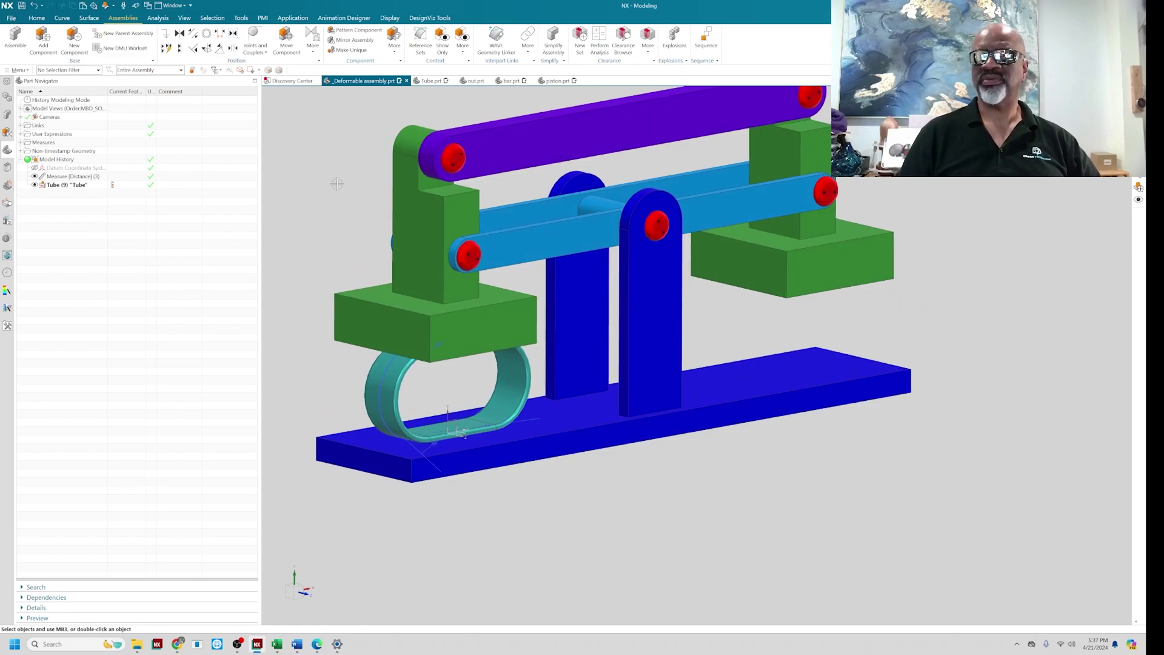
- Set the deformed tube's height h to 3 in and inspect how both pistons are positioned
double_click(83, 185)
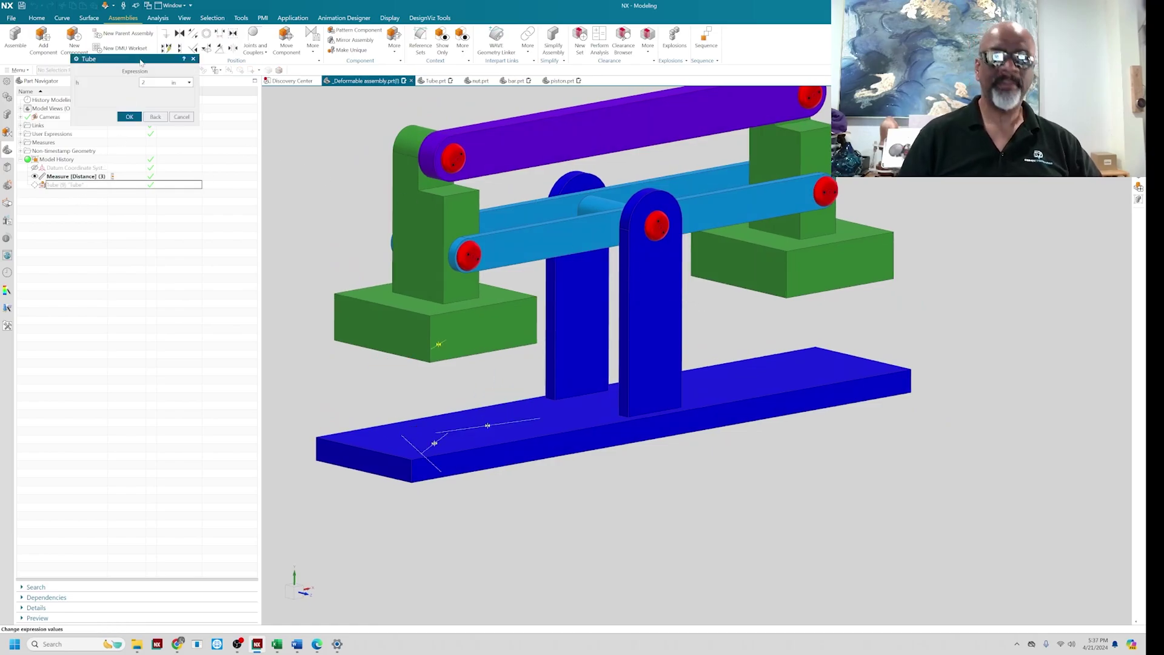
double_click(150, 81)
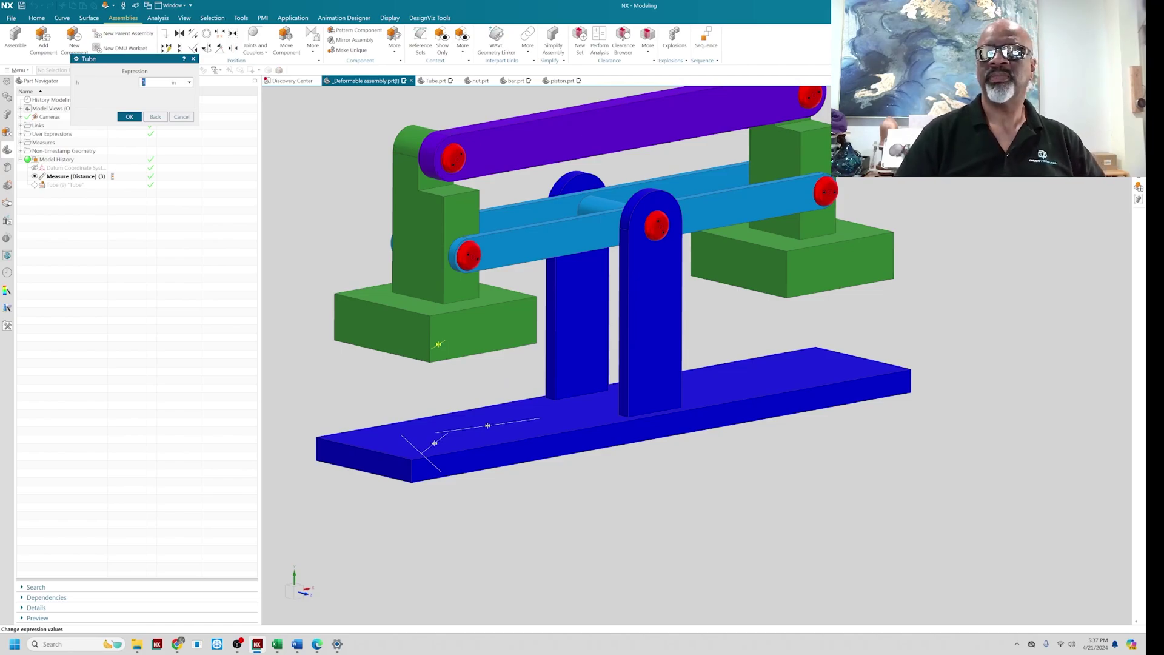
left_click(129, 117)
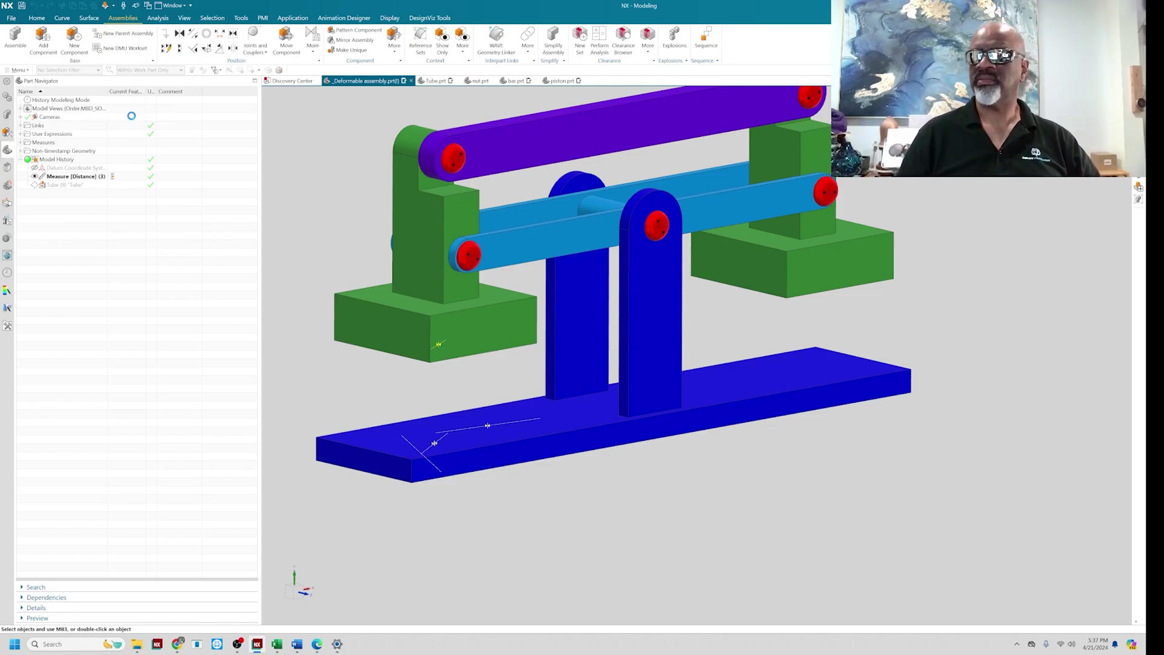
middle_click_drag(850, 353, 806, 361)
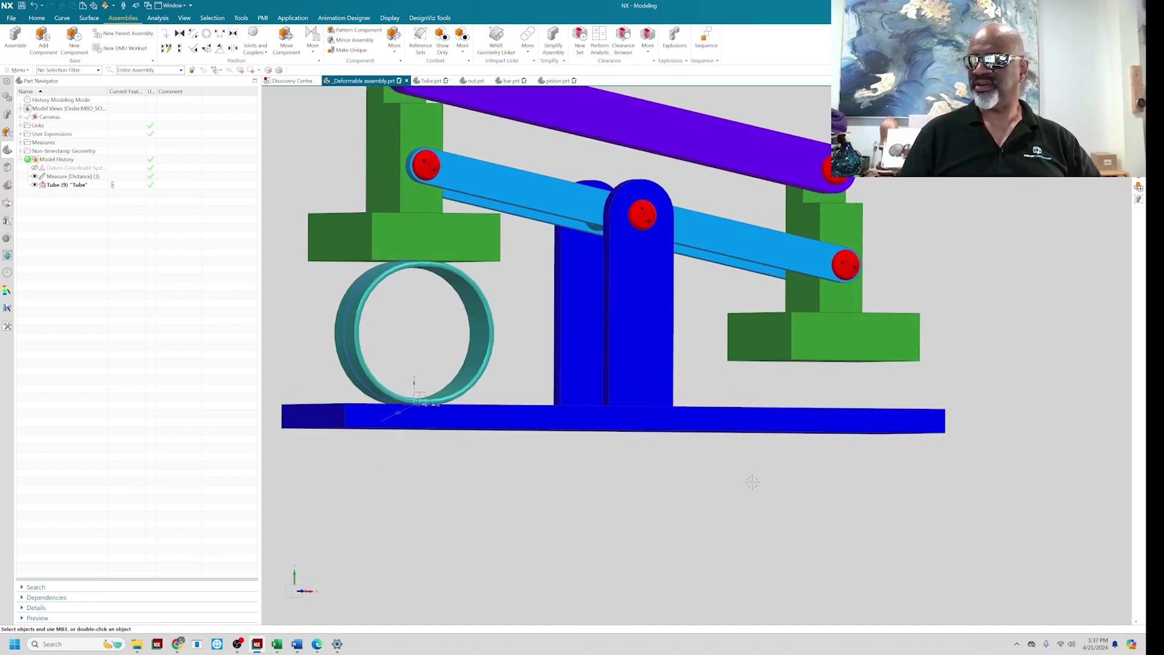
middle_click_drag(750, 482, 716, 498)
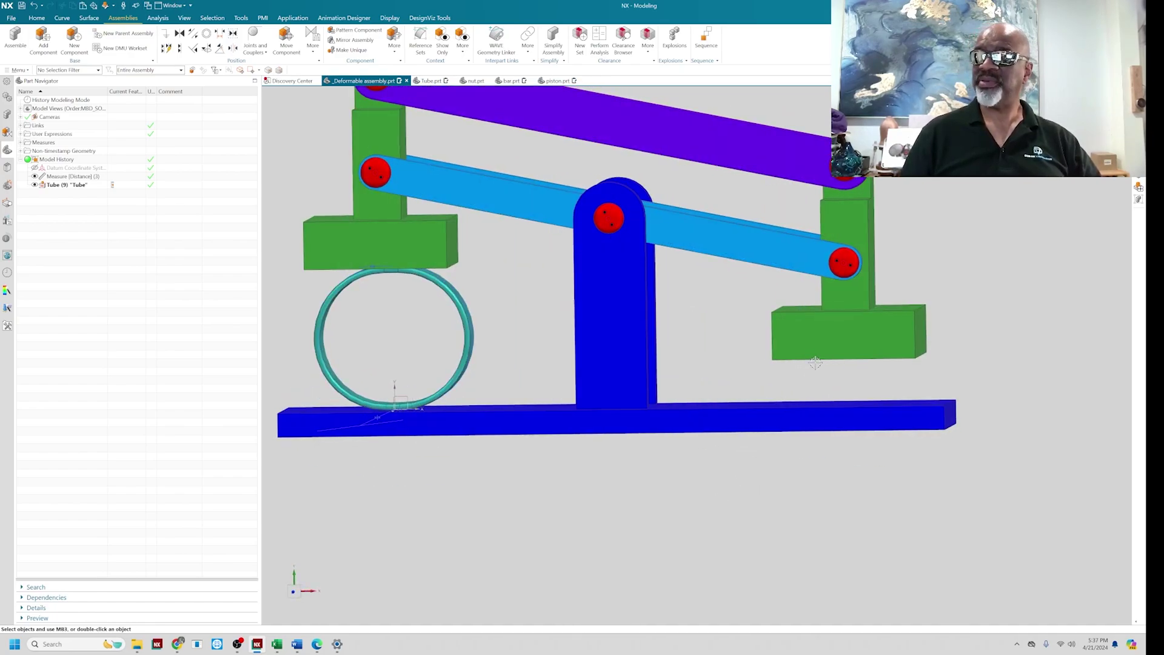
scroll(721, 449, "down", 3)
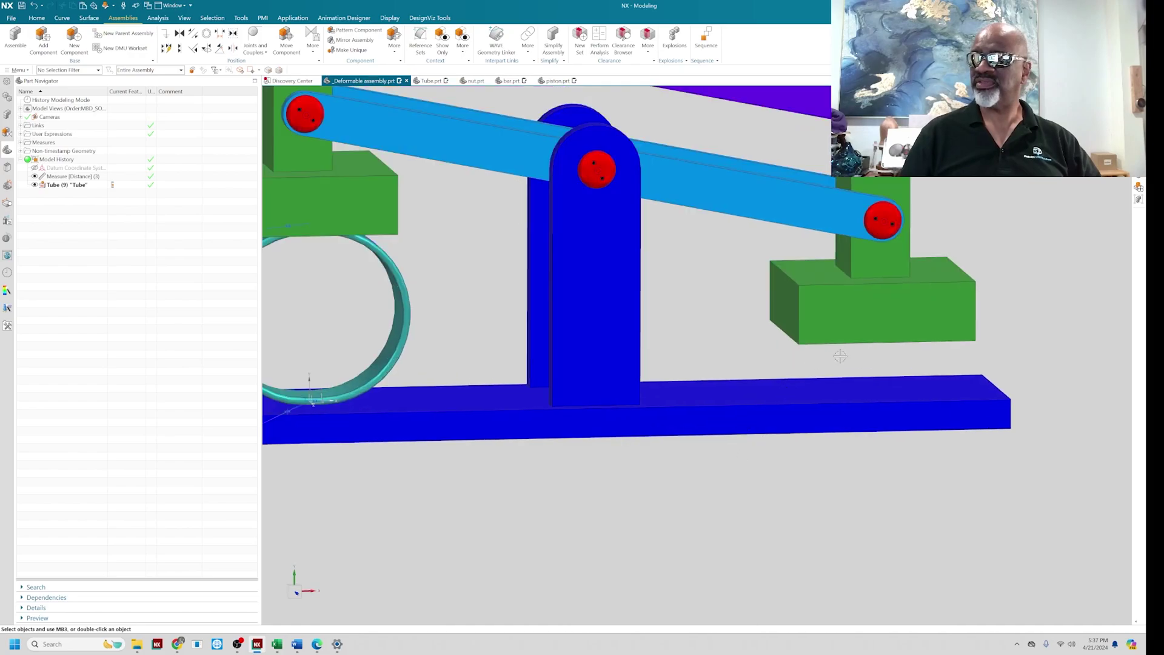
scroll(775, 340, "up", 3)
middle_click_drag(905, 313, 944, 253)
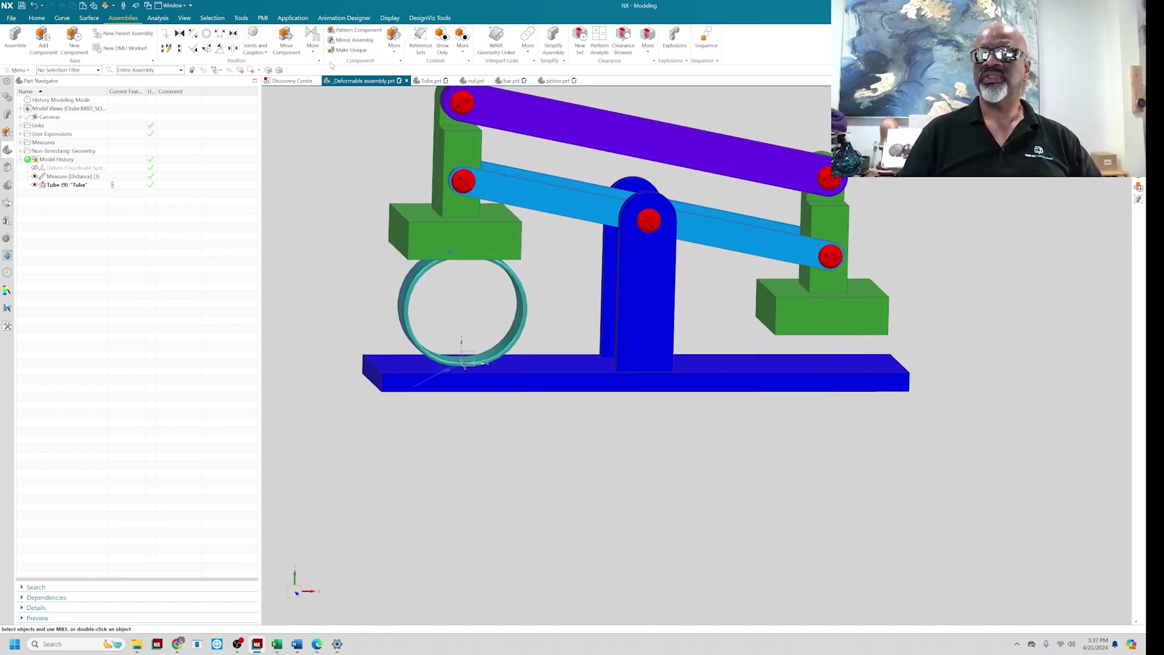
- Create an associative minimum distance measurement between the base plate's top face and the right piston's underside
left_click(158, 19)
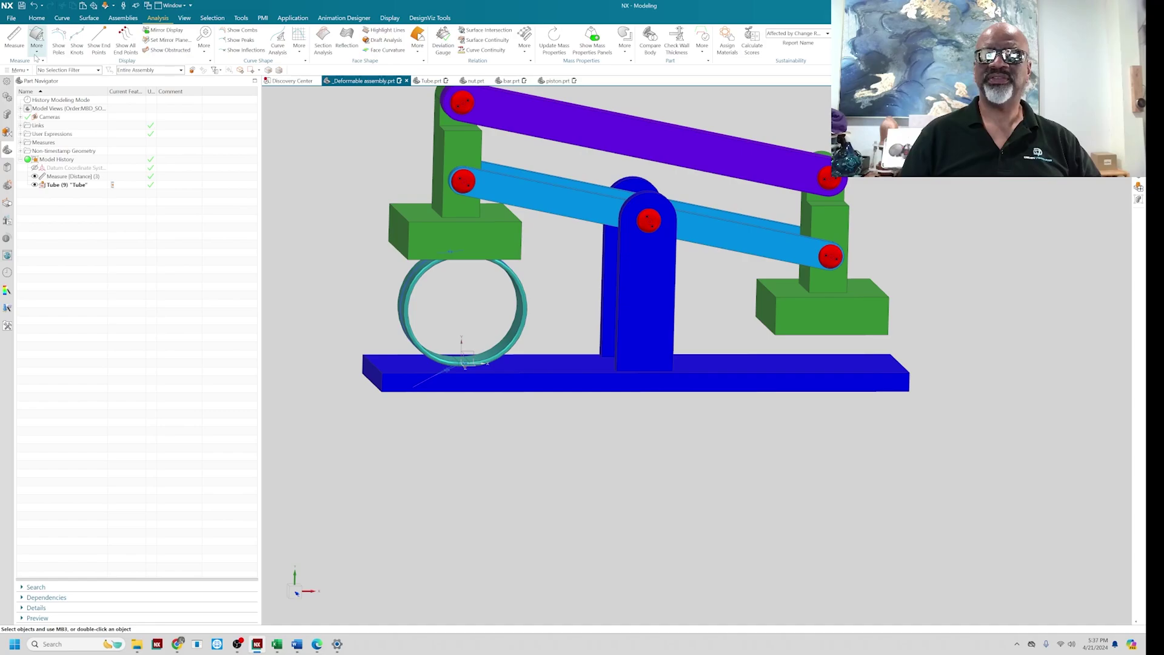
left_click(14, 36)
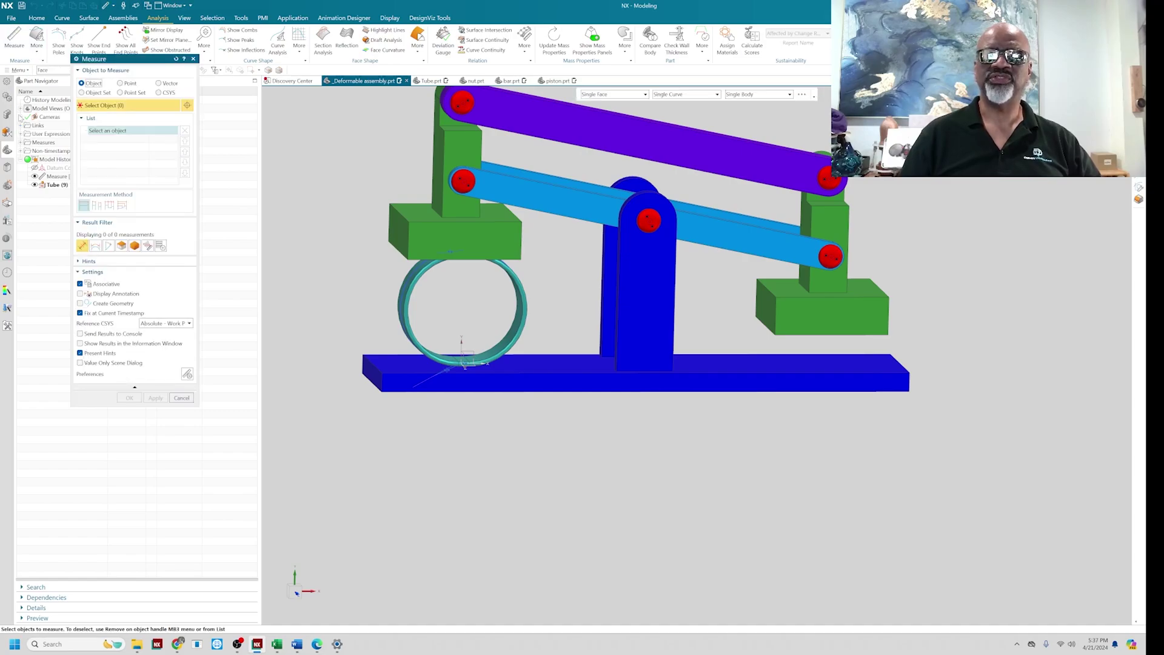
left_click(82, 245)
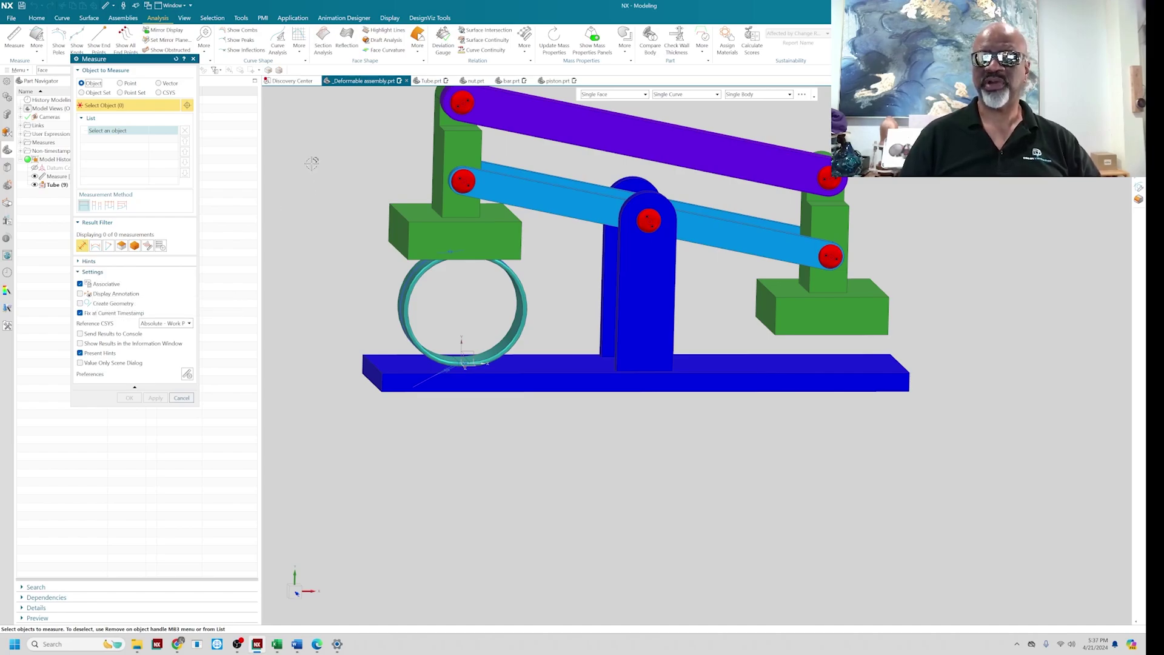
left_click(820, 373)
middle_click_drag(962, 333, 909, 330)
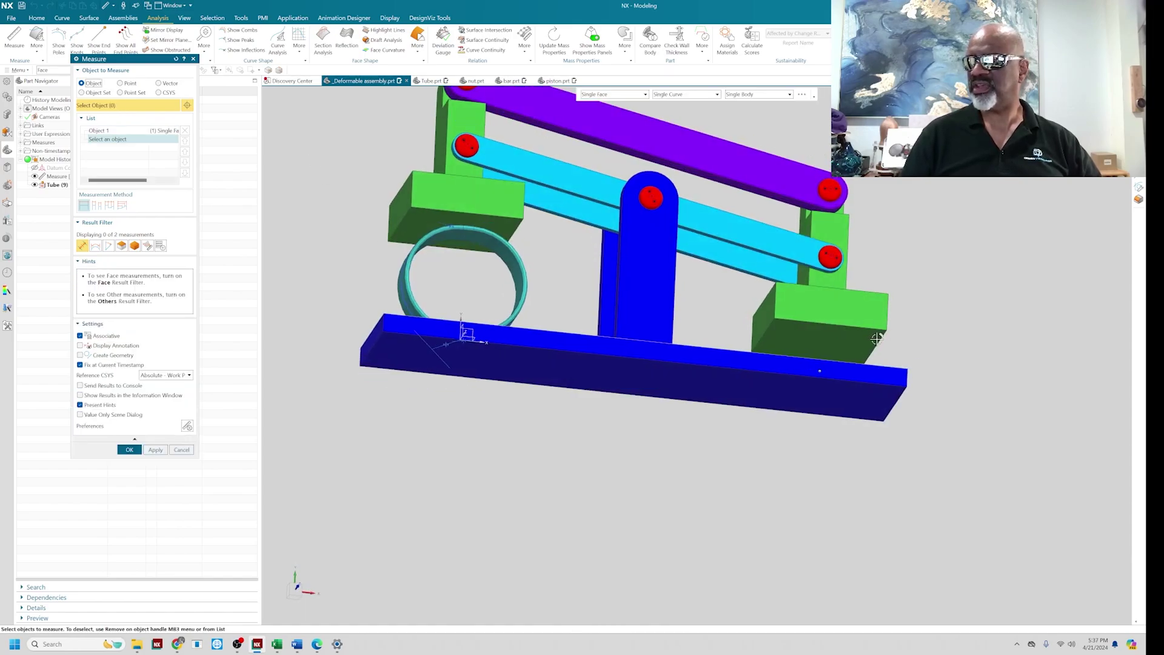
left_click(813, 340)
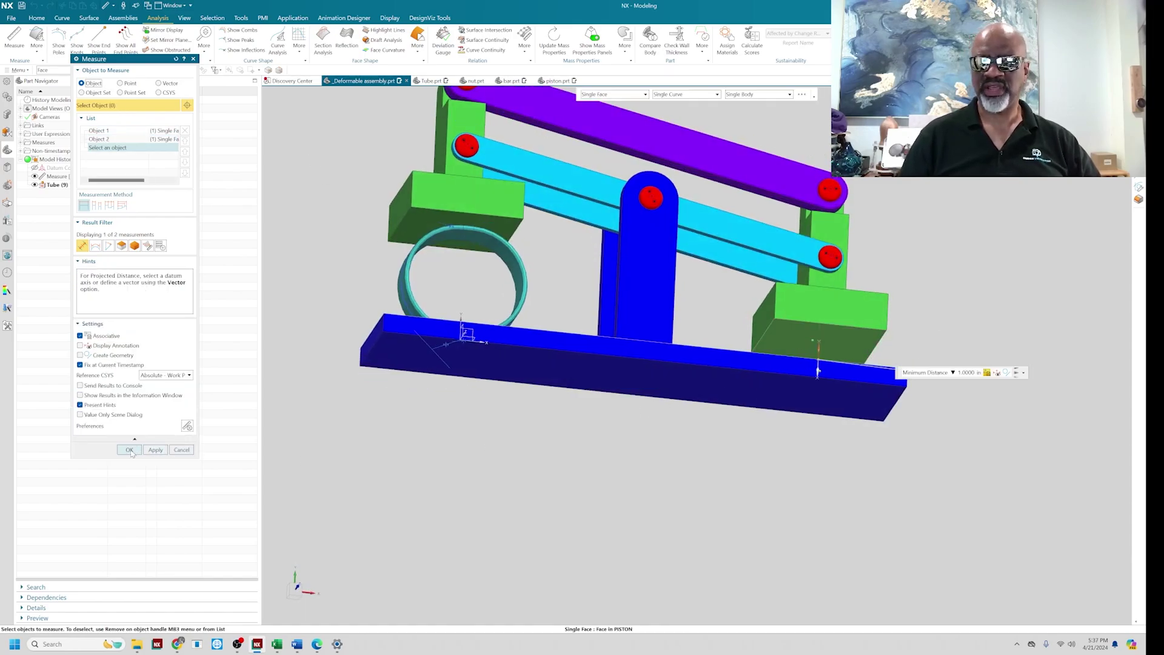
left_click(132, 450)
key("Home")
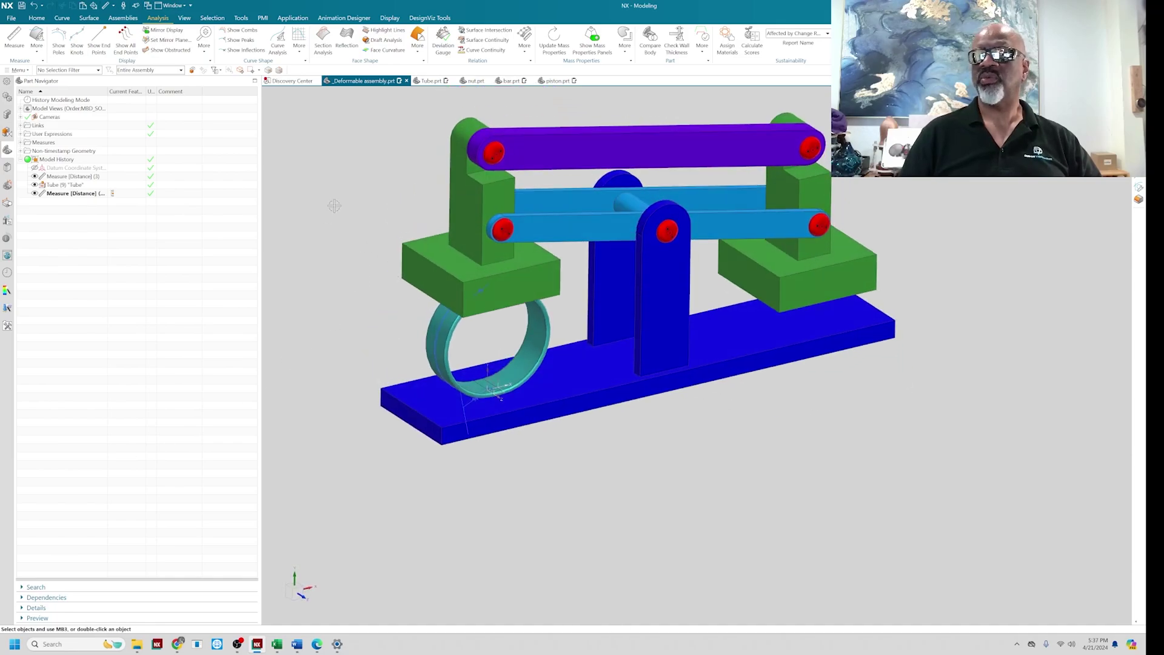
- Widen the expressions' Source column and rename the new distance measurement's expression to dist
key("ctrl+e")
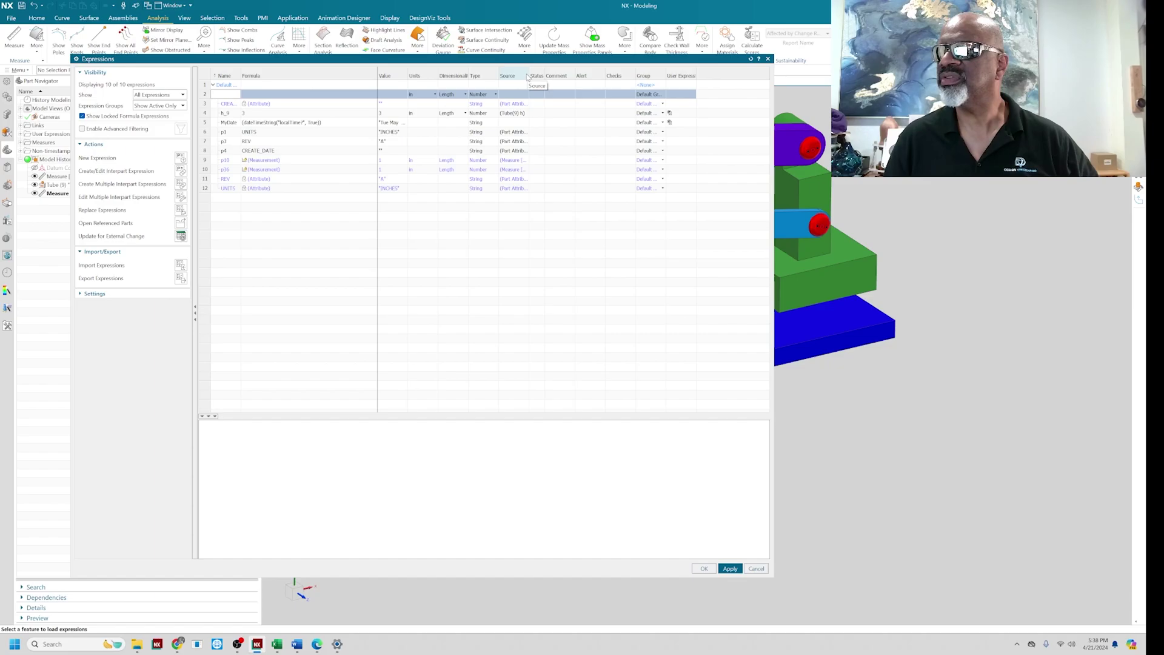
left_click_drag(528, 73, 593, 90)
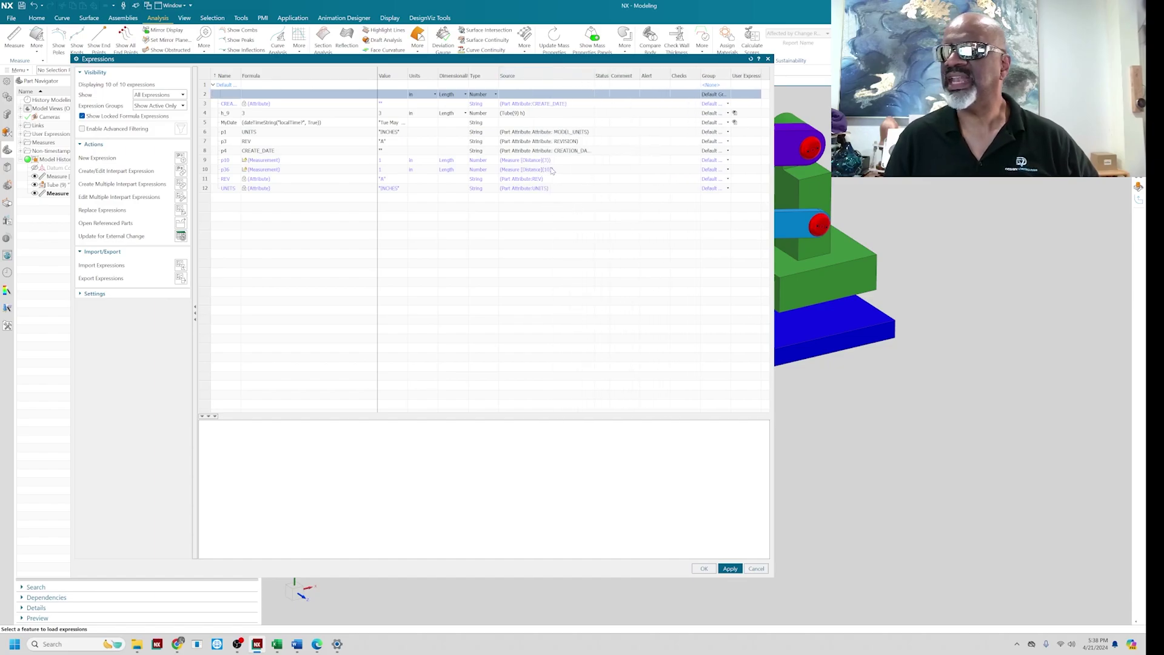
left_click(227, 171)
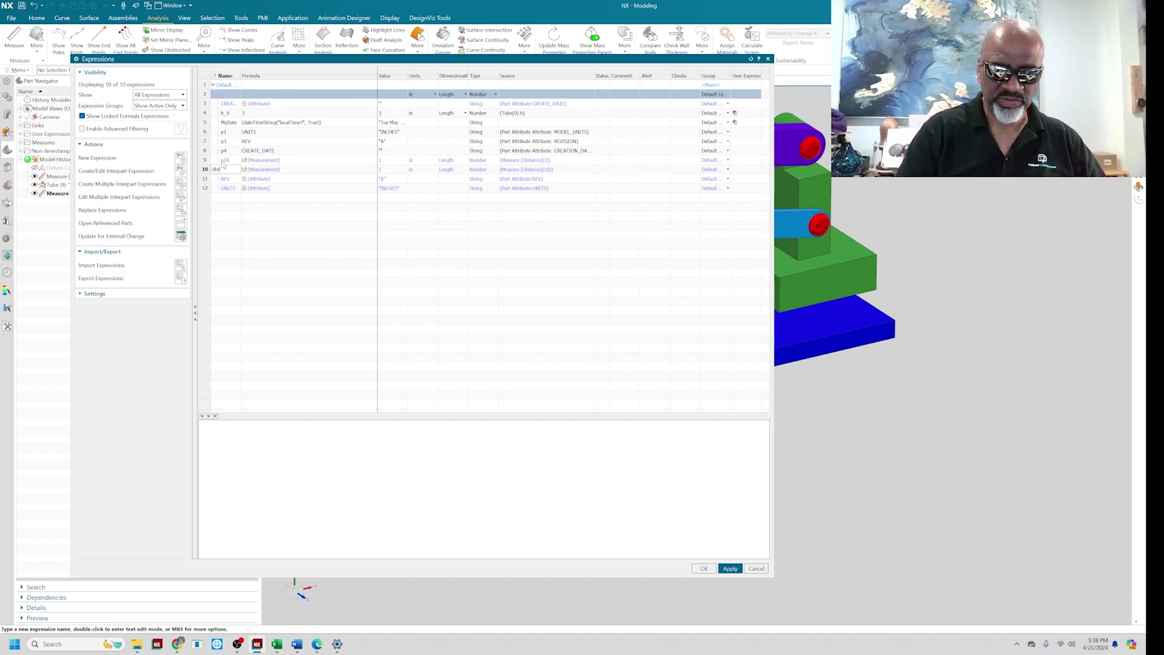
key("Return")
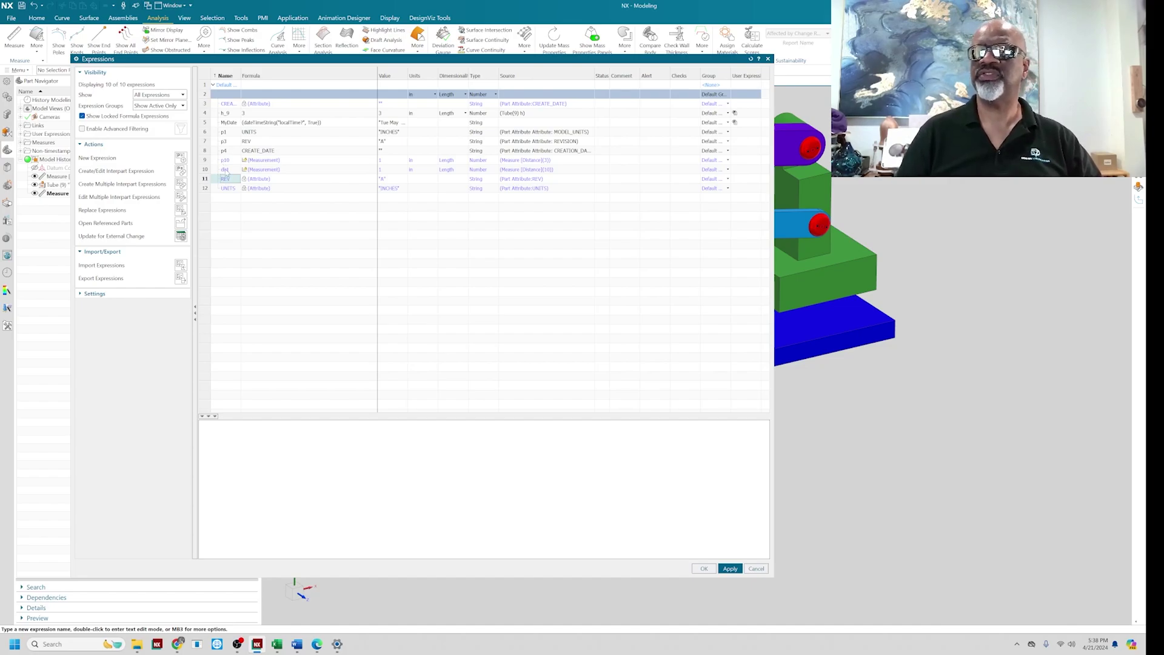
left_click(700, 570)
- Set the deformed tube's height h to 1.5 in
mouse_move(736, 406)
middle_mouse_down()
mouse_move(733, 381)
mouse_move(729, 395)
middle_mouse_up()
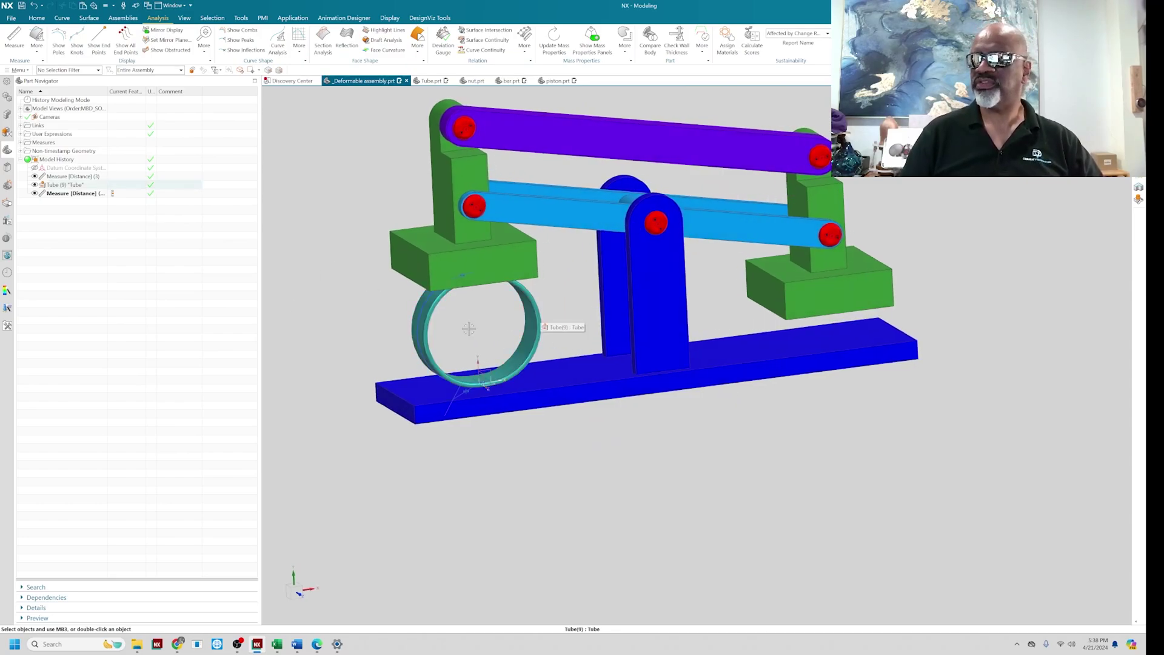
double_click(76, 185)
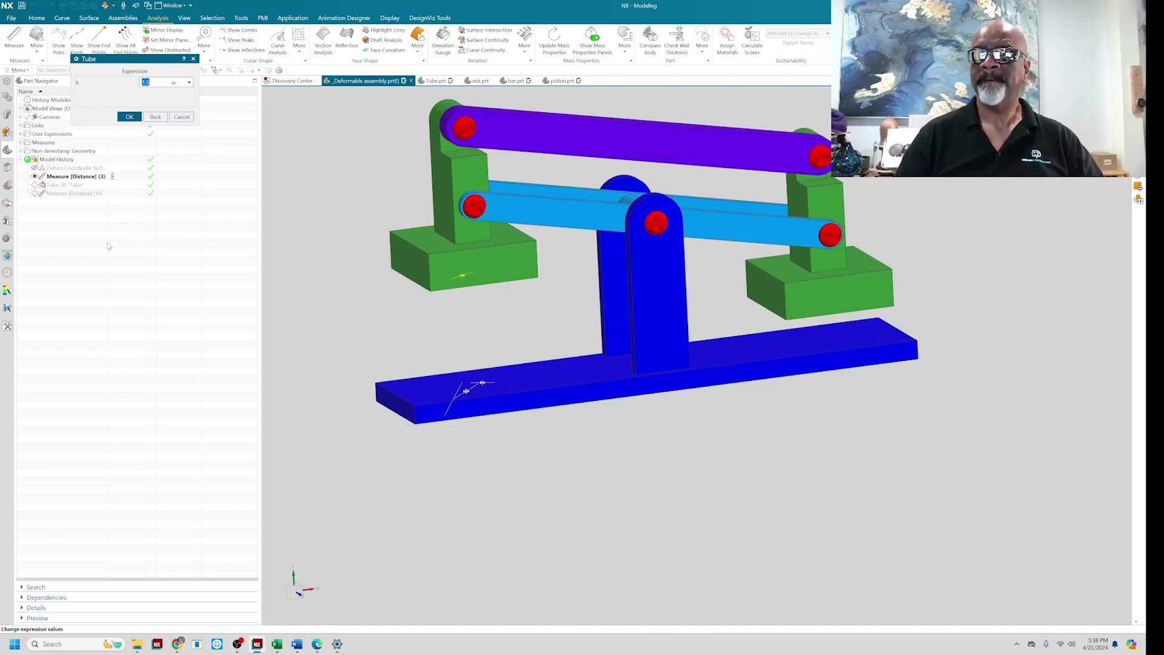
left_click(128, 117)
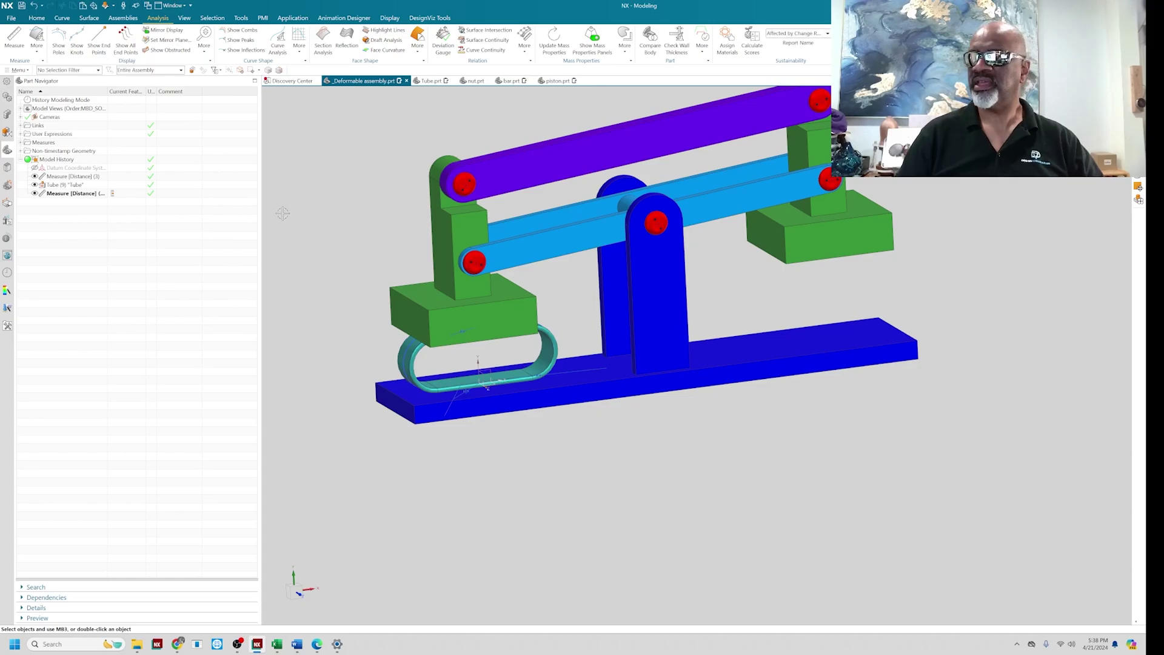
- Review the dist measurement in the expressions list, and inspect the gap beneath the right piston
right_click(288, 195)
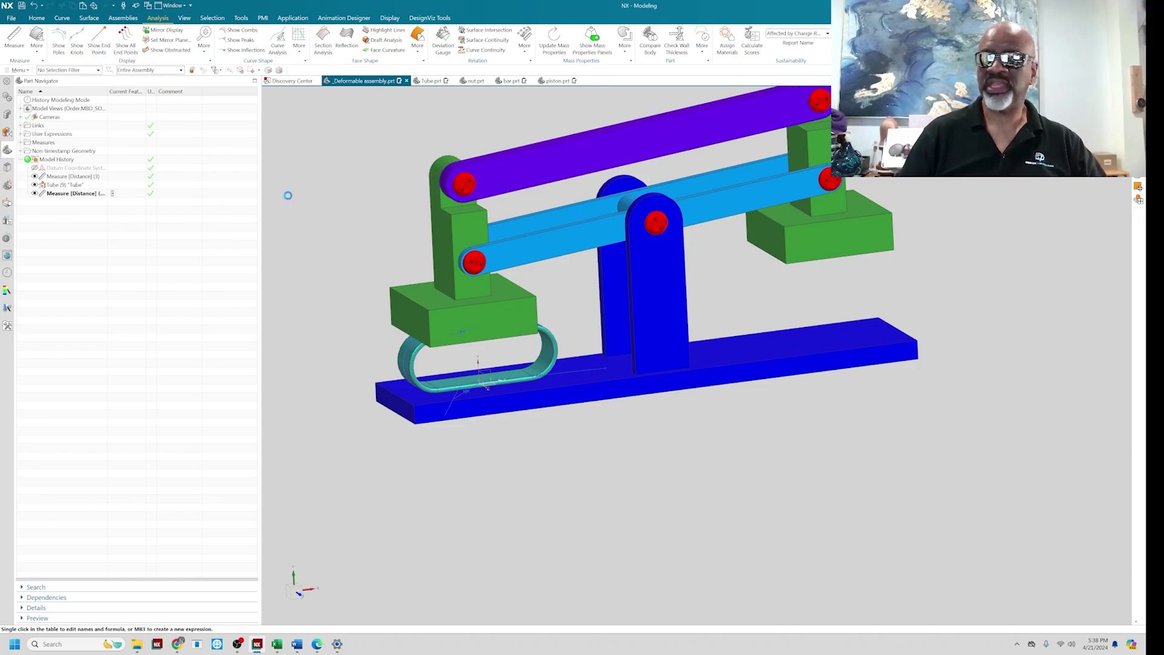
key("ctrl+e")
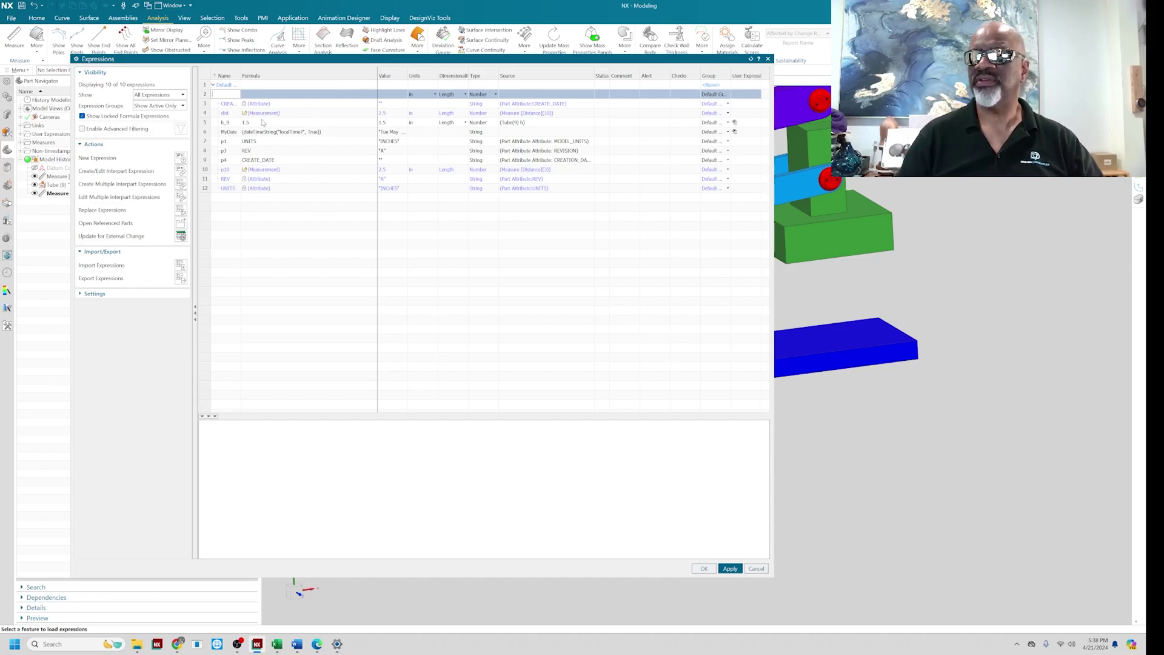
left_click(704, 569)
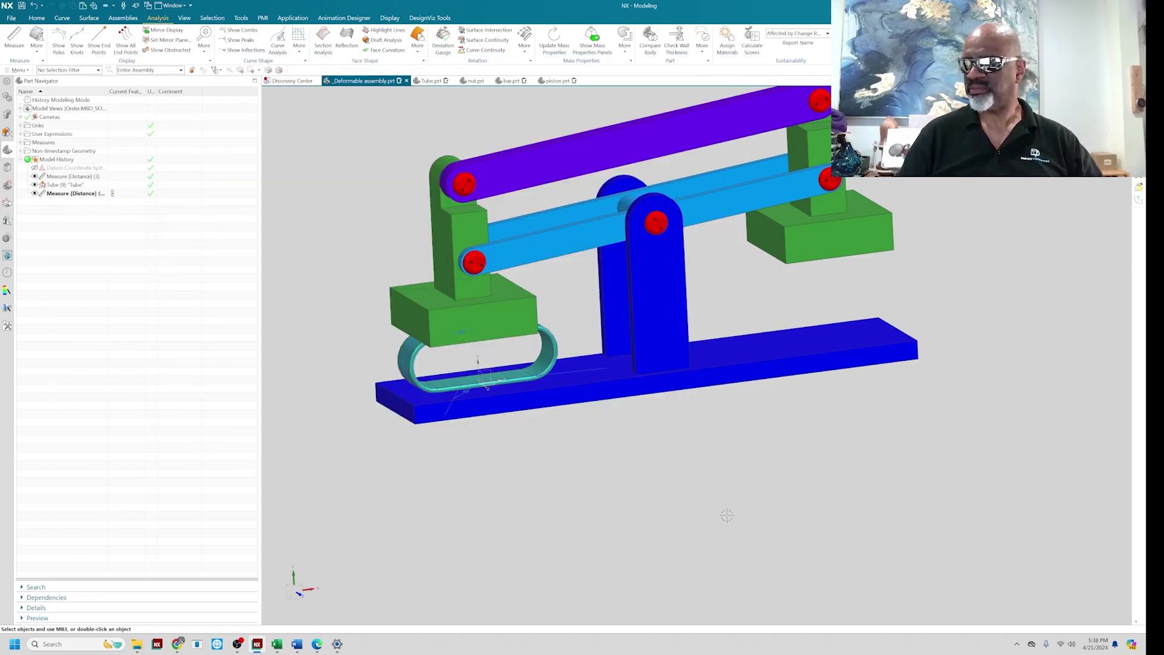
middle_click_drag(759, 440, 697, 460)
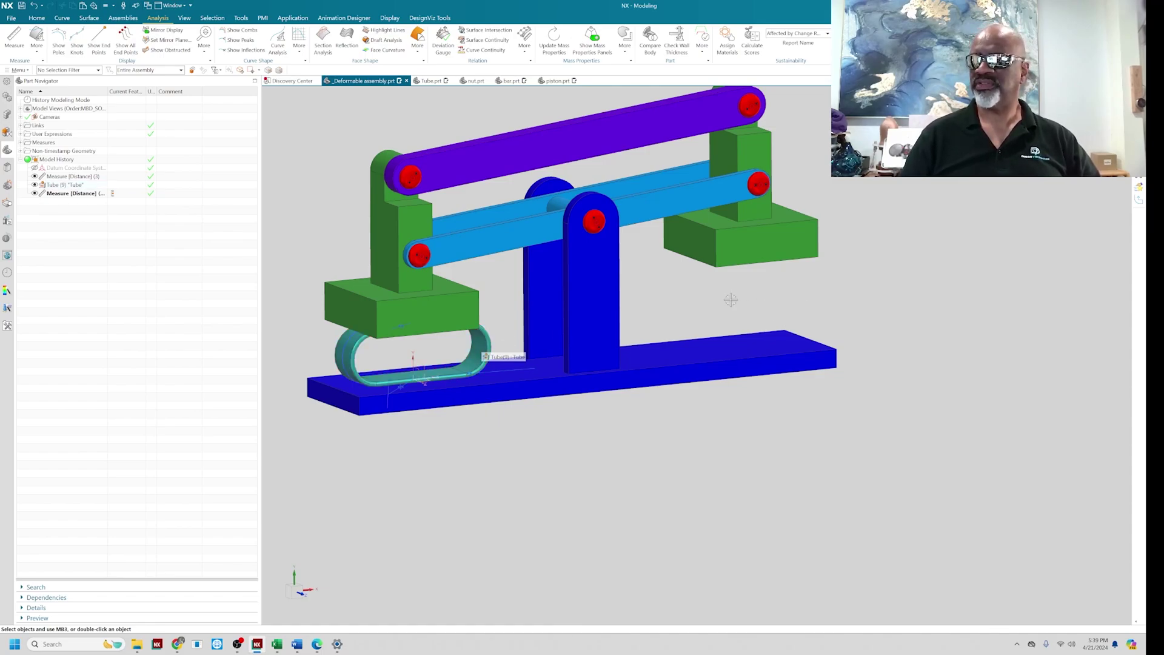
left_click(735, 339)
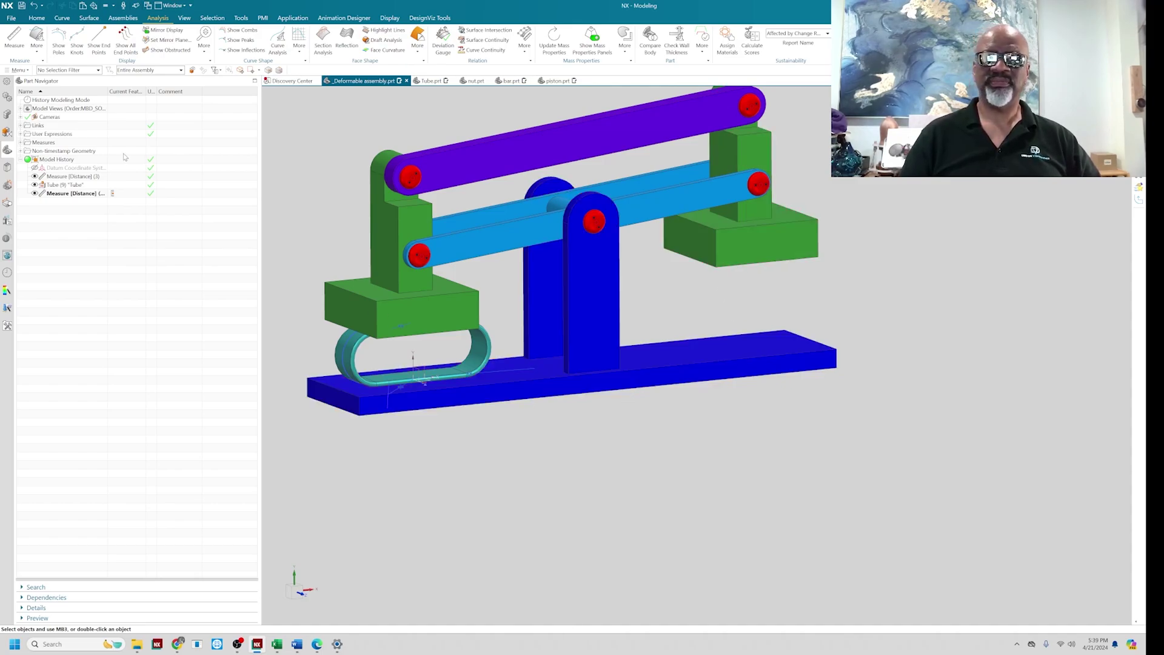
- Add a second Tube.prt component touching the base plate's top face, and accept its default height h
left_click(125, 18)
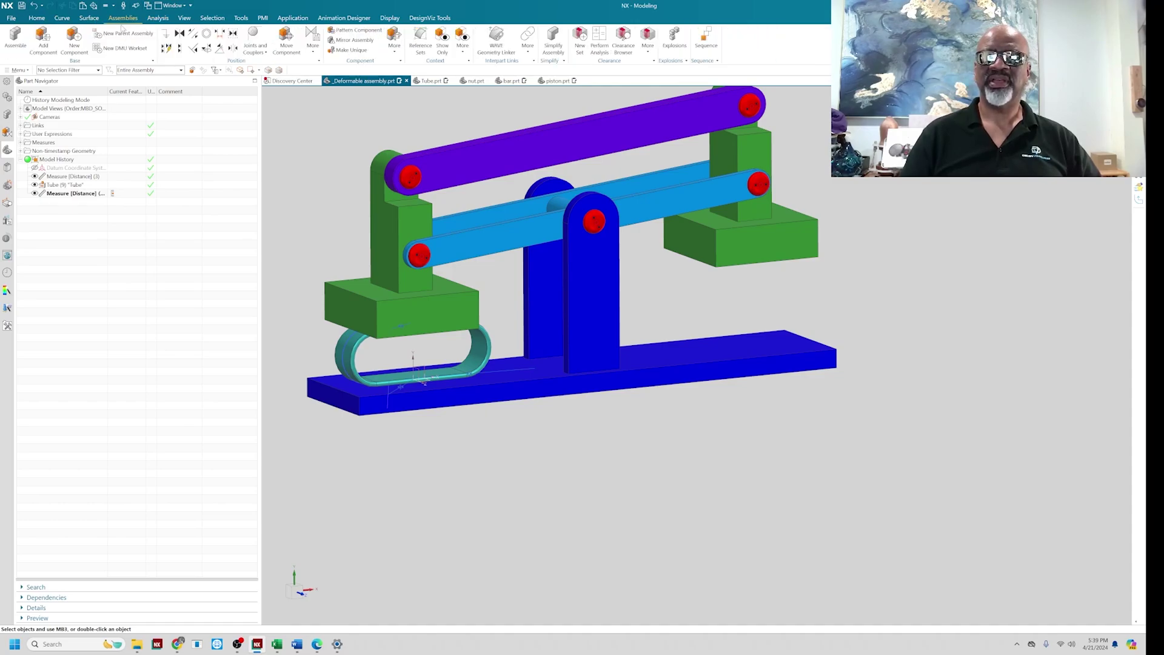
left_click(15, 37)
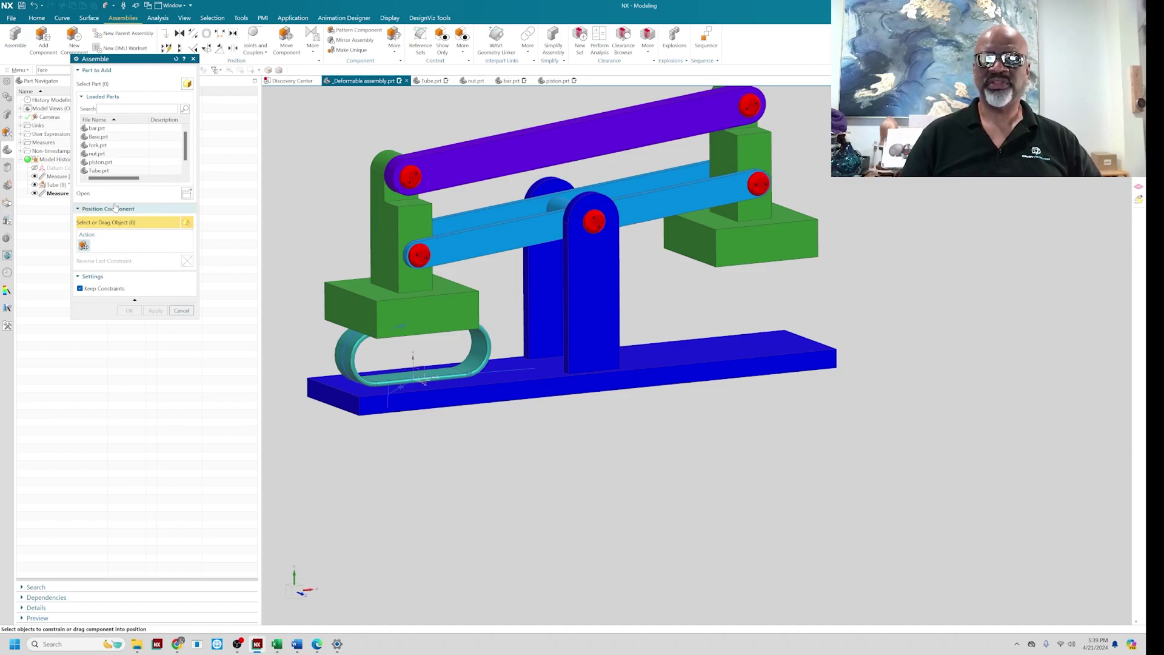
left_click(99, 172)
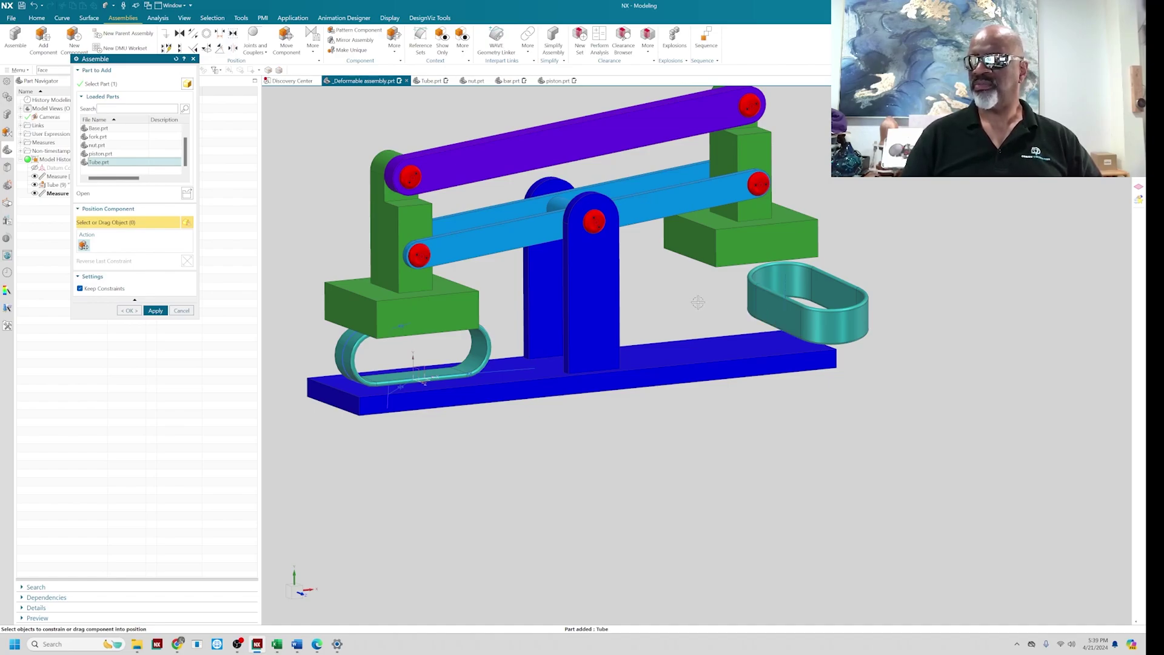
left_click(770, 317)
left_click(735, 344)
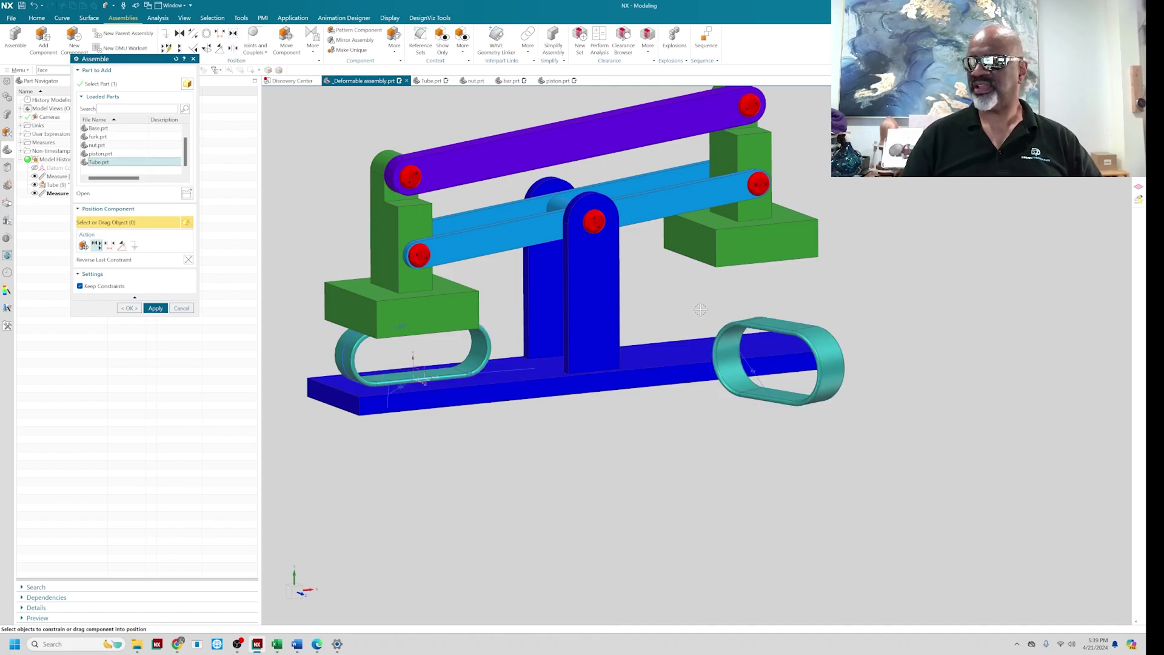
middle_click_drag(879, 361, 918, 382)
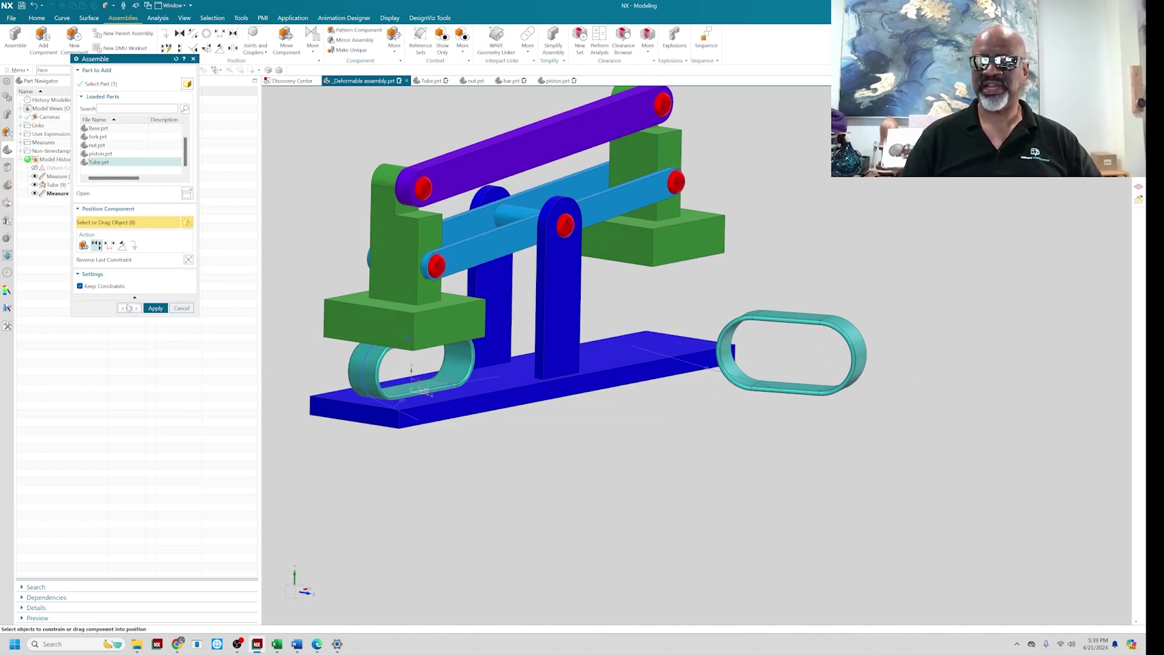
left_click(129, 308)
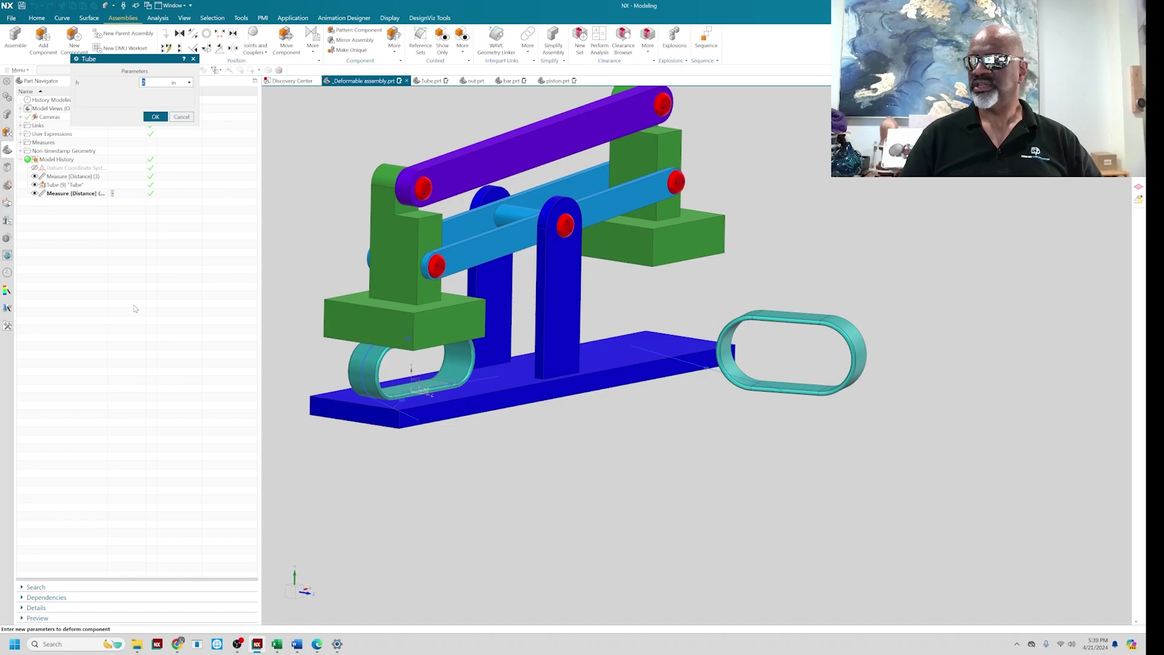
left_click(155, 118)
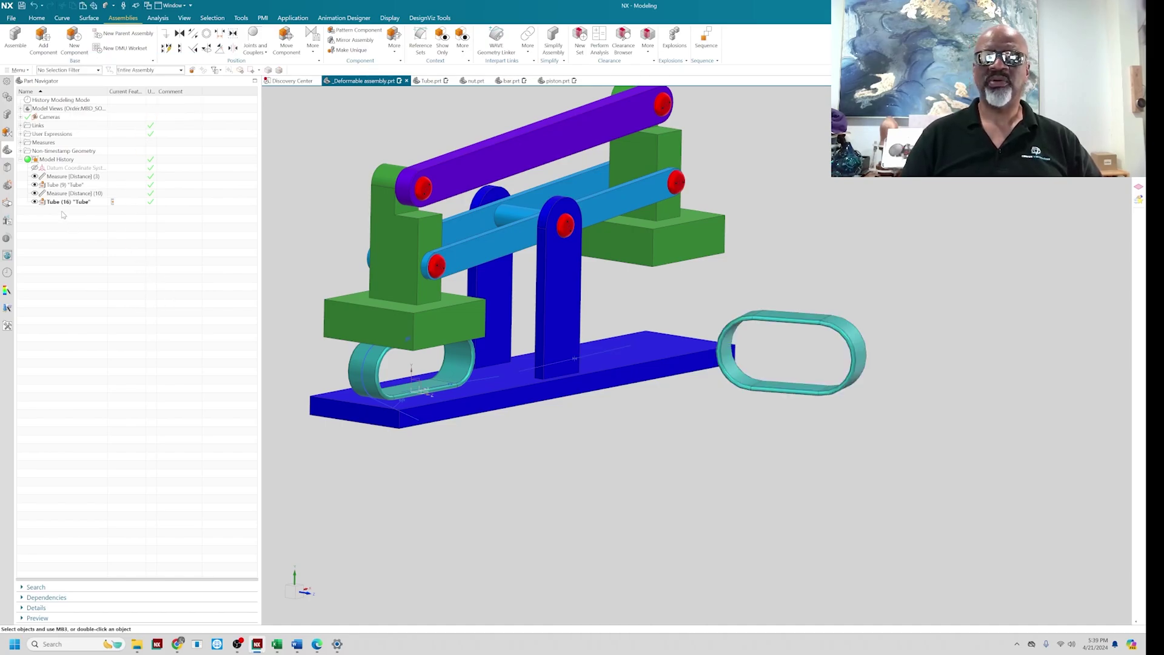
- Unpack the two Tube components and replace the new tube's reference set with Entire Part
left_click(9, 117)
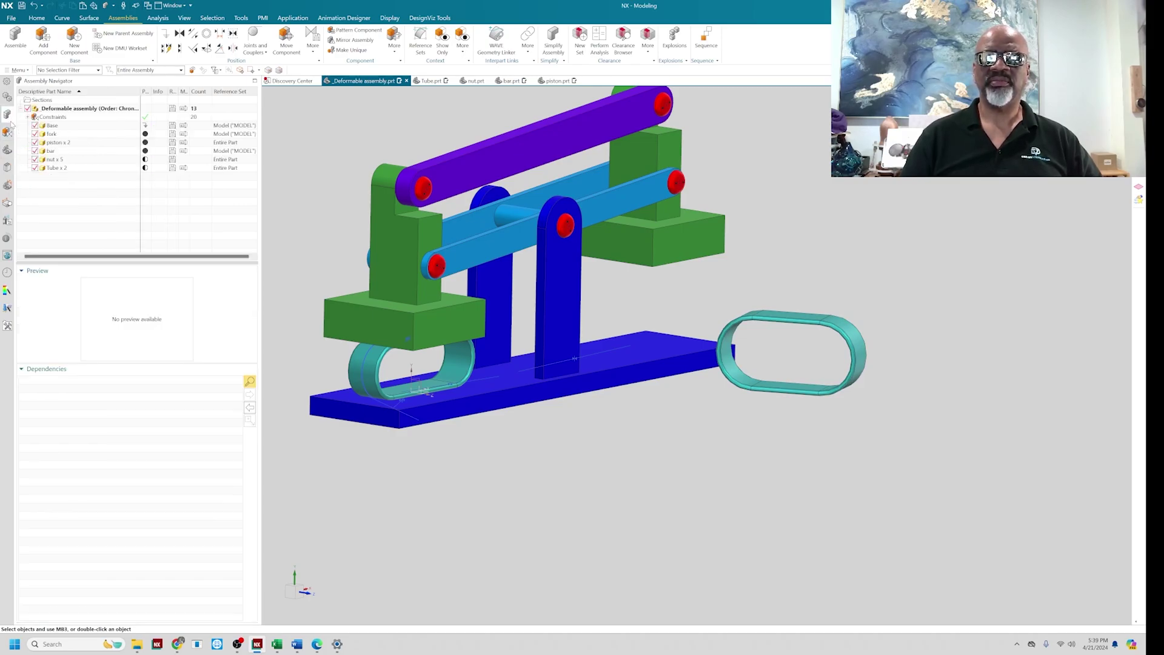
left_click(59, 170)
right_click(59, 170)
left_click(81, 176)
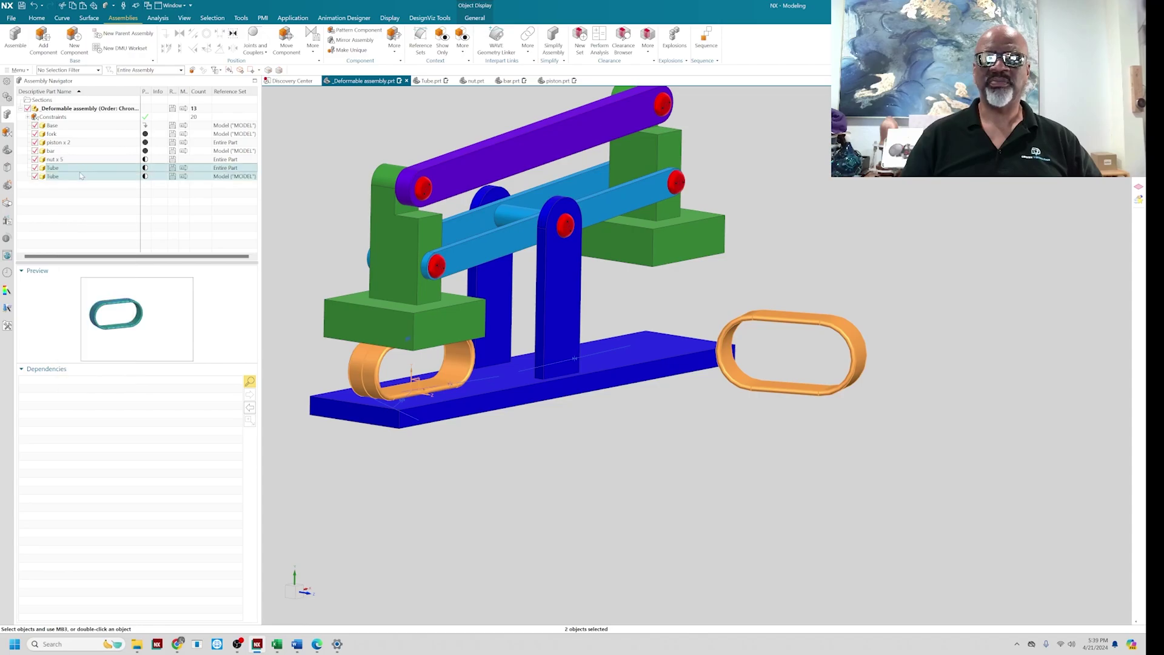
left_click(60, 176)
right_click(59, 176)
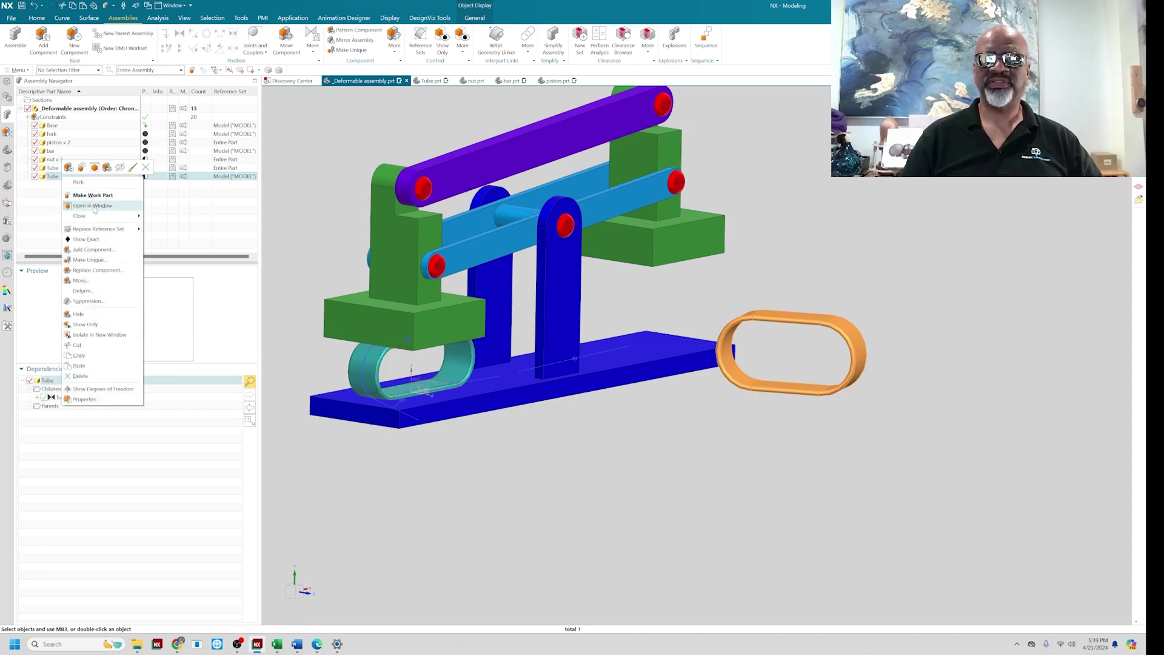
mouse_move(91, 228)
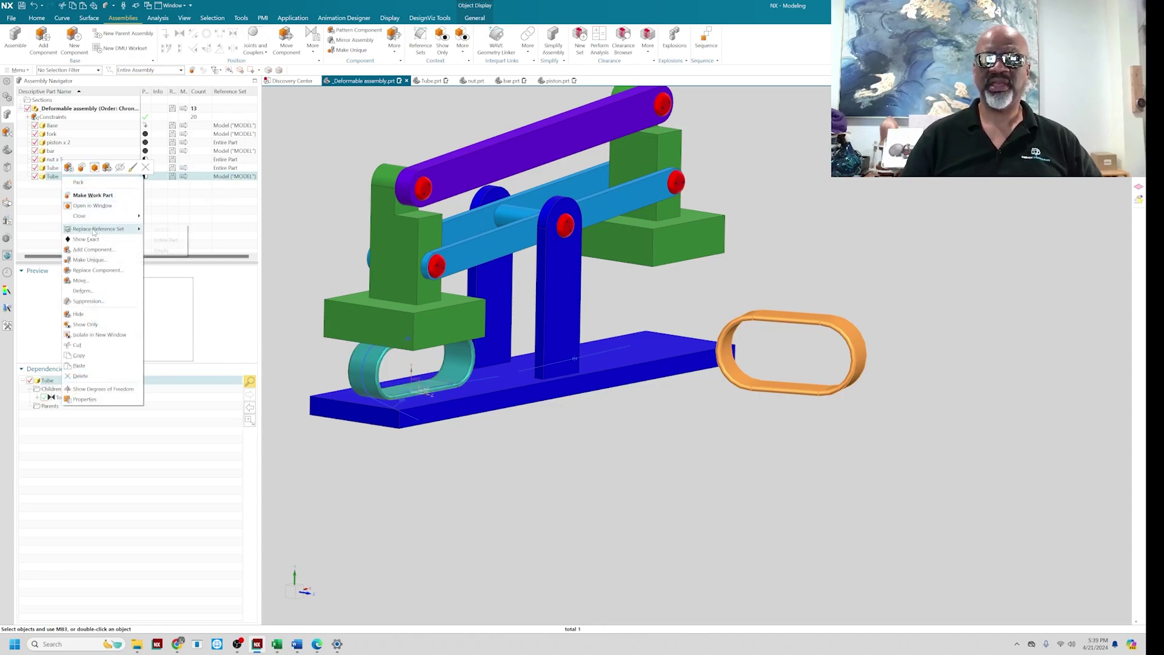
left_click(165, 241)
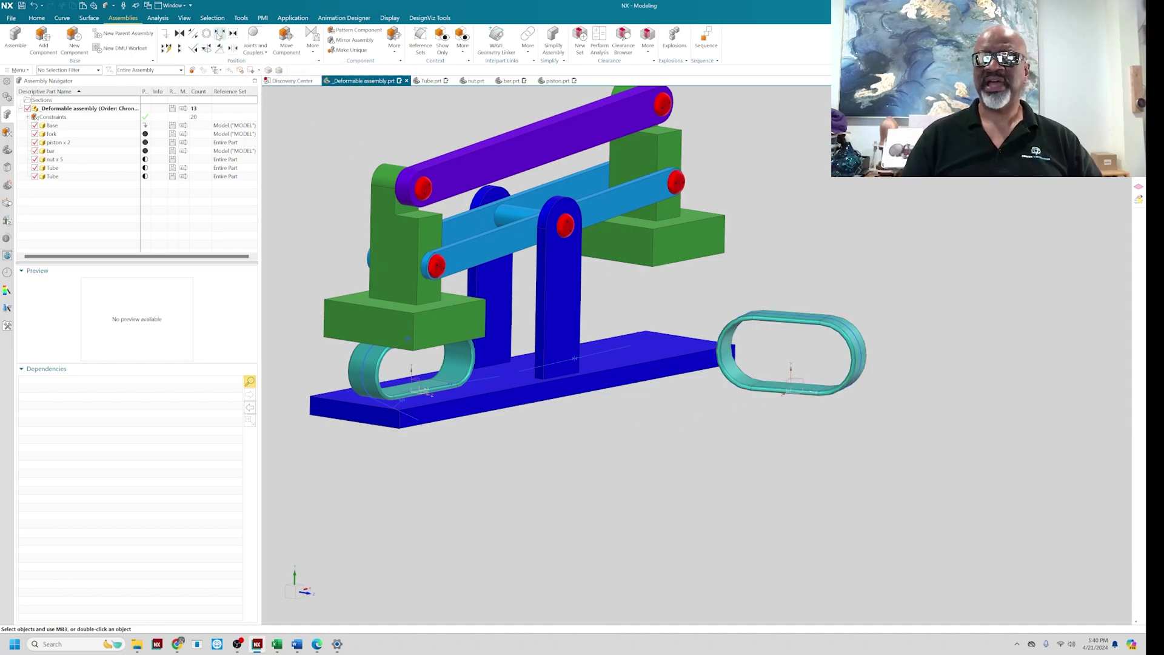
- Center the second tube across the base plate's width with a 1 to 2 Center constraint between the plate's two long side faces
left_click(179, 33)
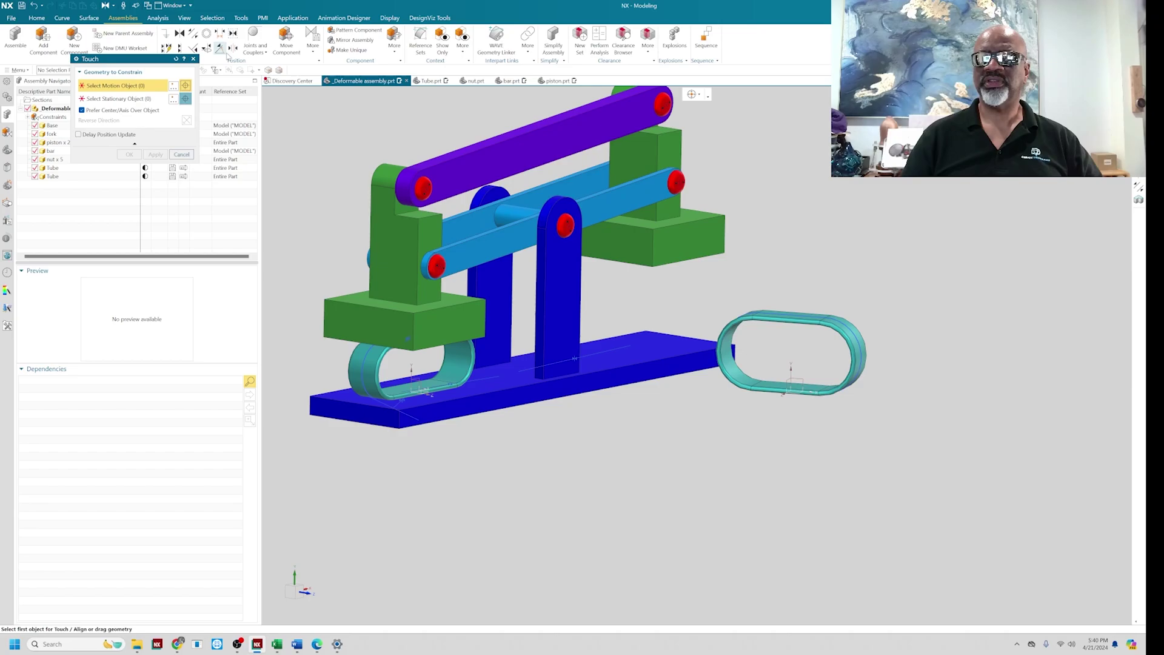
left_click(232, 48)
left_click(97, 76)
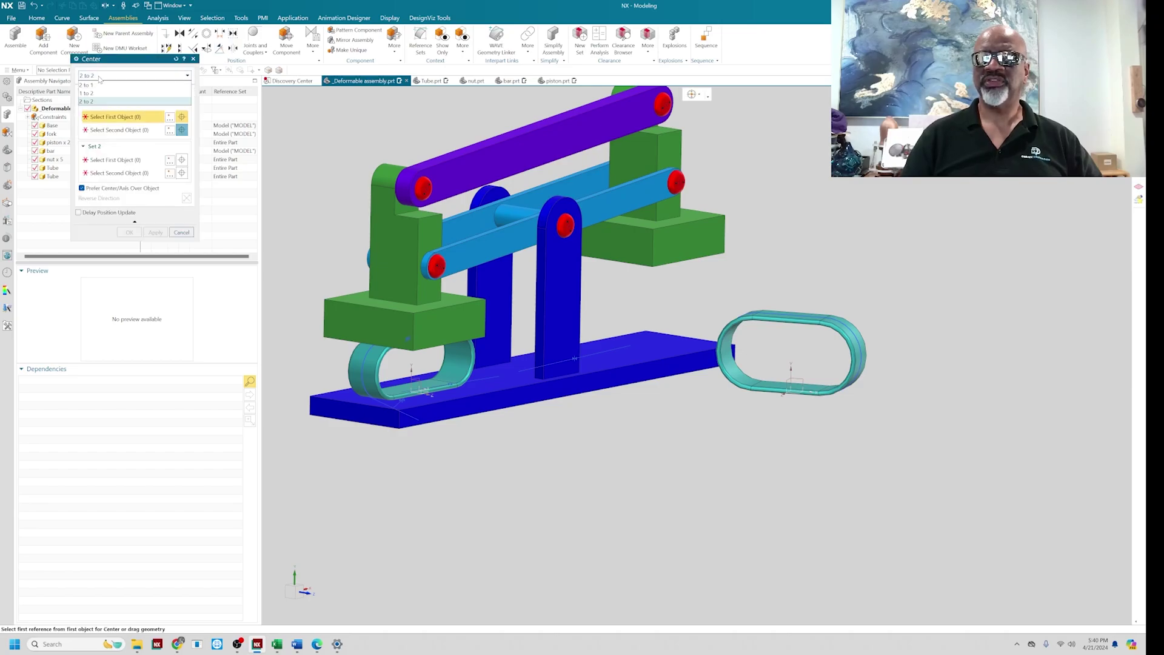
left_click(94, 85)
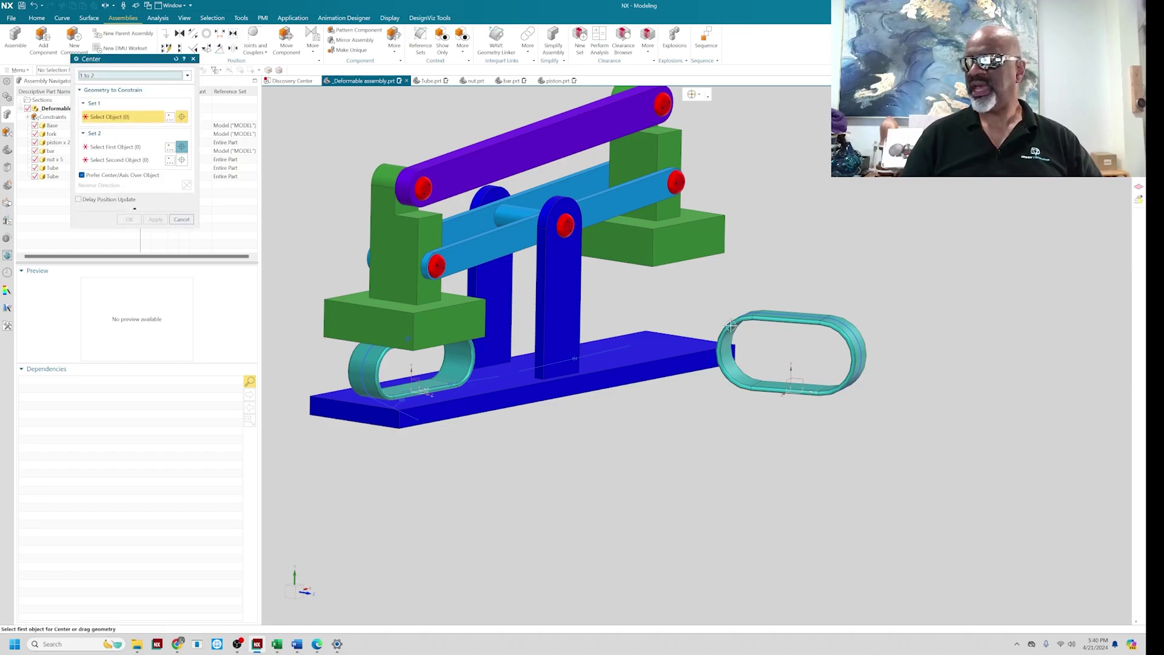
left_click(796, 376)
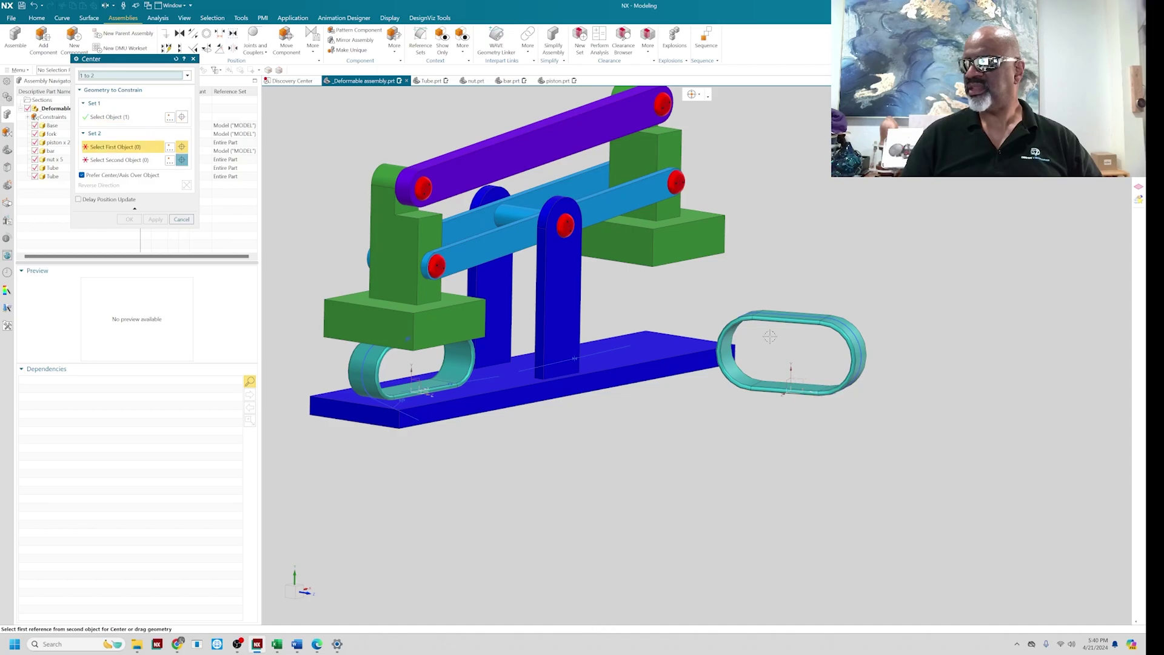
left_click(686, 368)
middle_click_drag(686, 368, 572, 373)
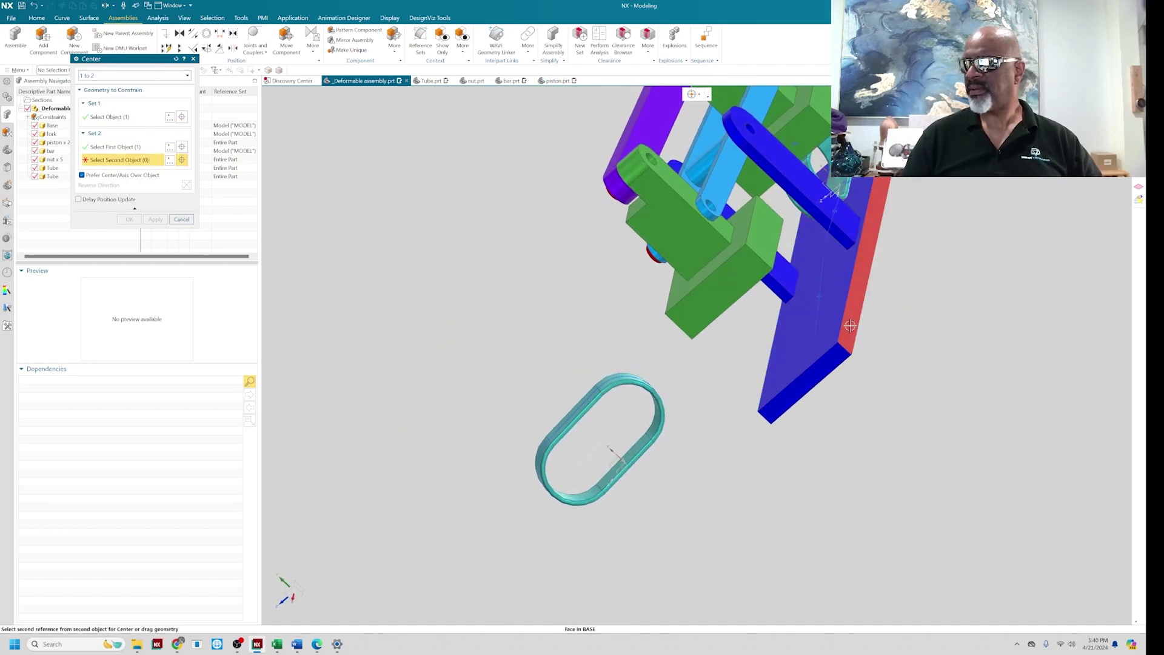
left_click(874, 255)
middle_click_drag(549, 349, 753, 328)
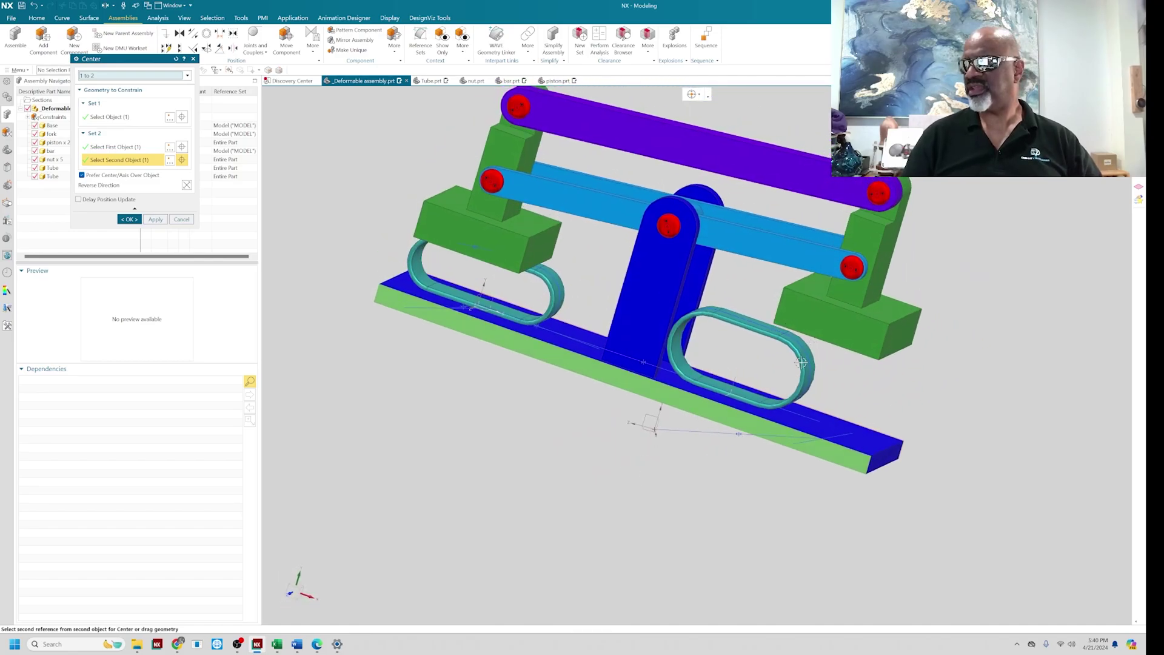
middle_click(782, 374)
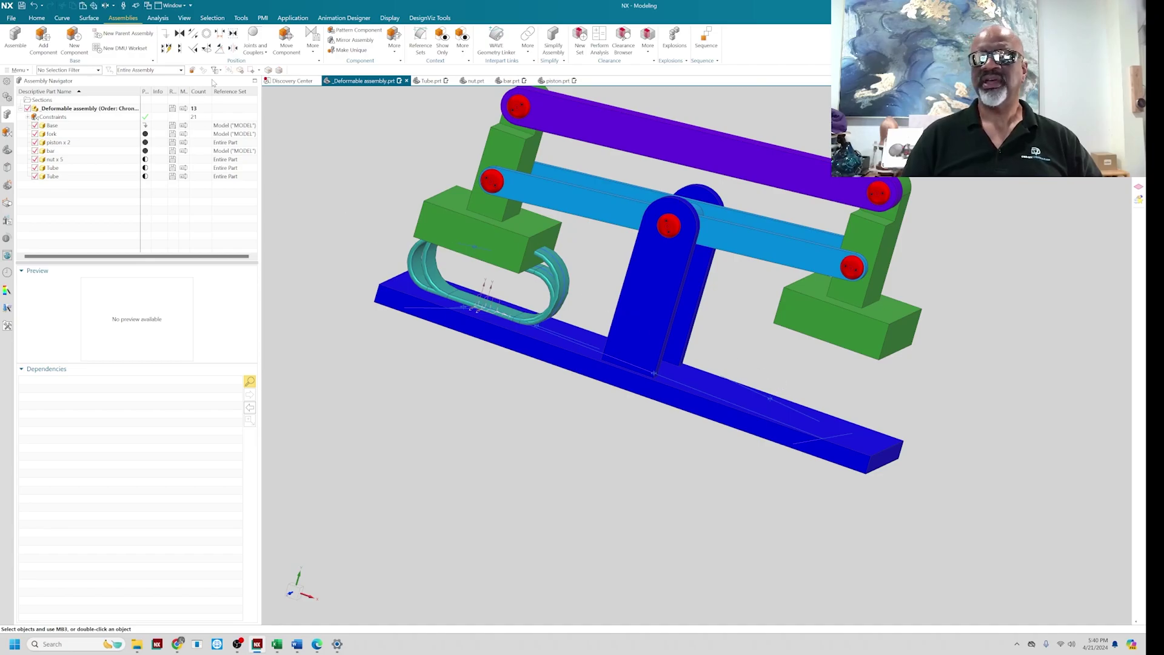
- Move the second tube along the base plate to about X 4.99 in, beneath the right piston
left_click(287, 43)
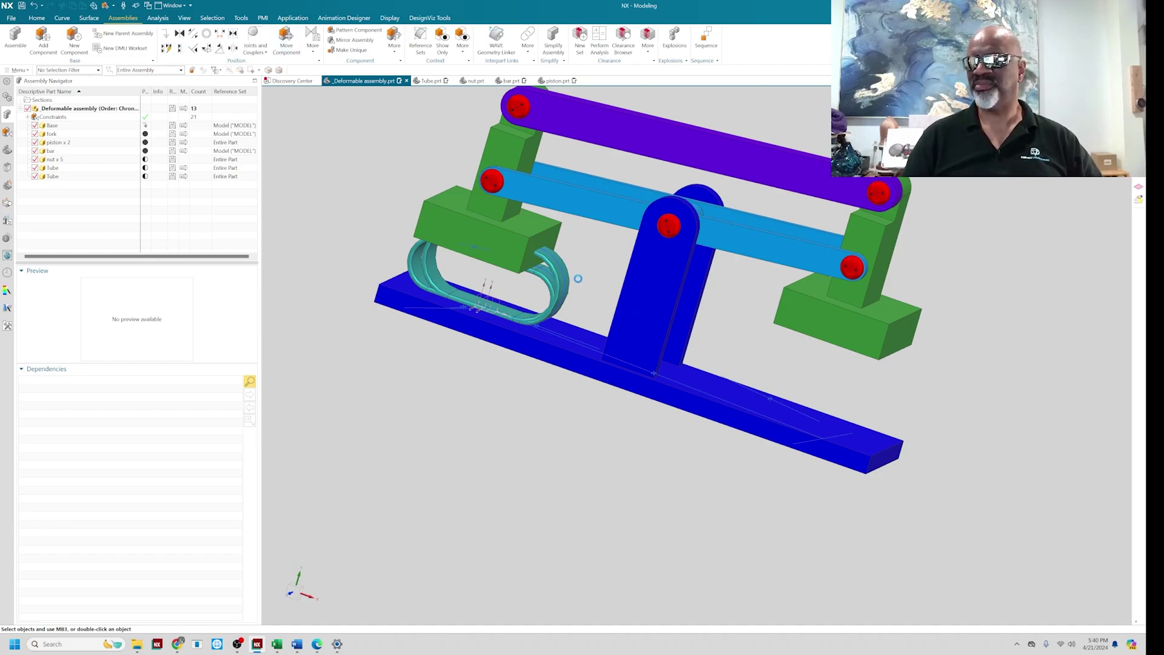
left_click(557, 267)
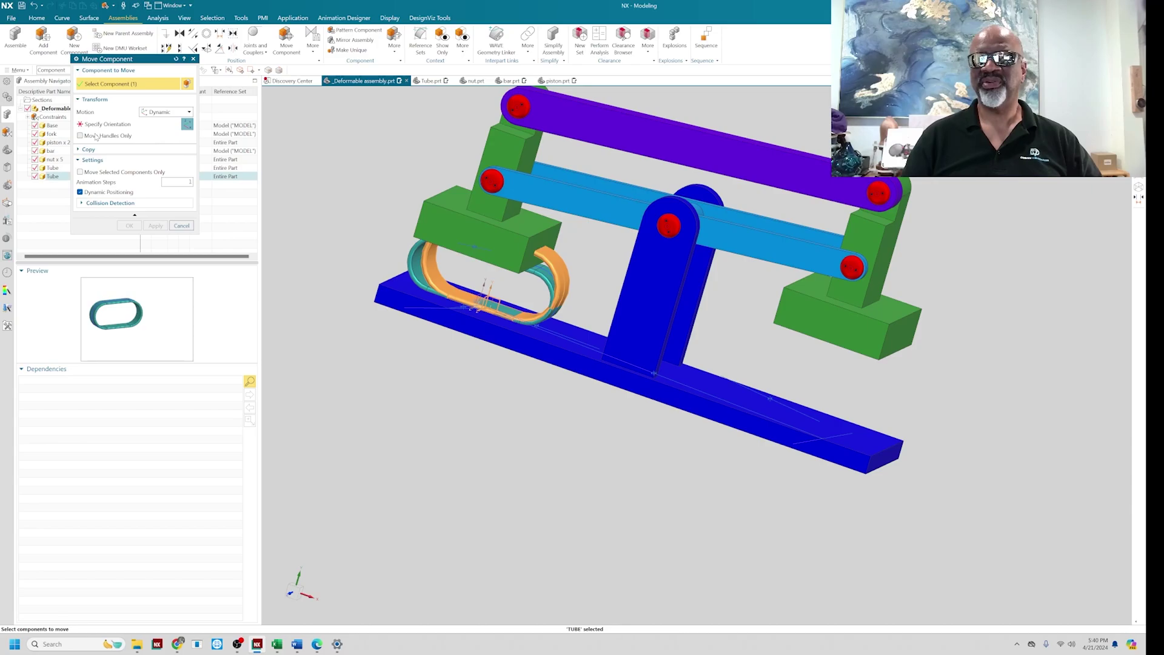
middle_click(545, 293)
left_click_drag(534, 284, 855, 403)
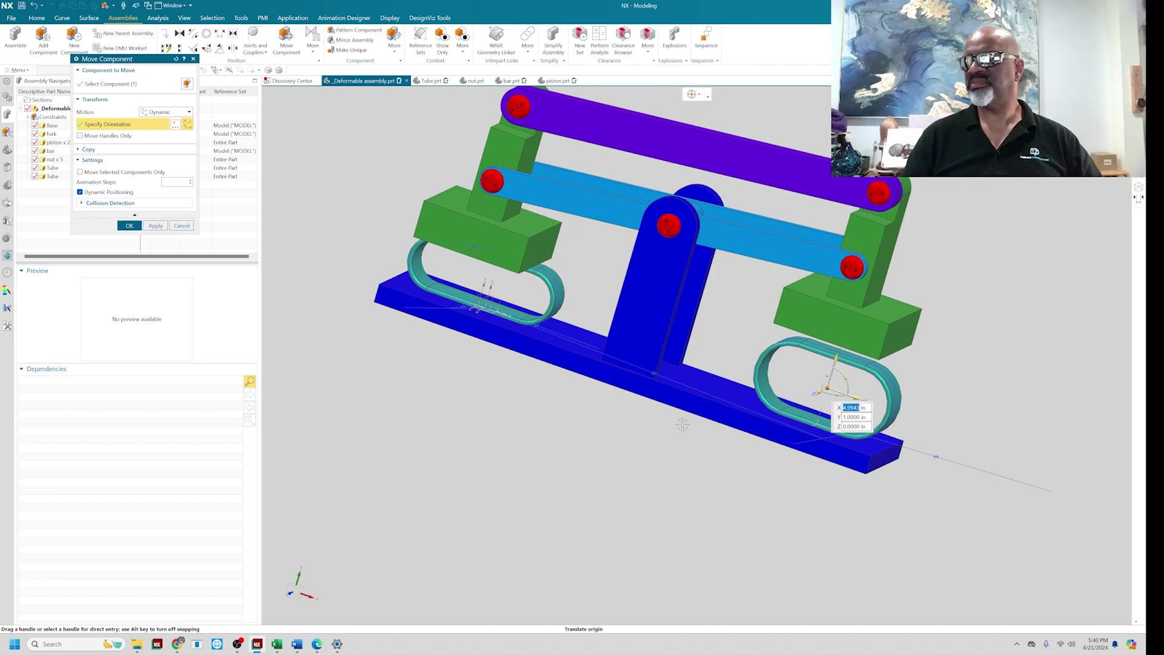
left_click(129, 225)
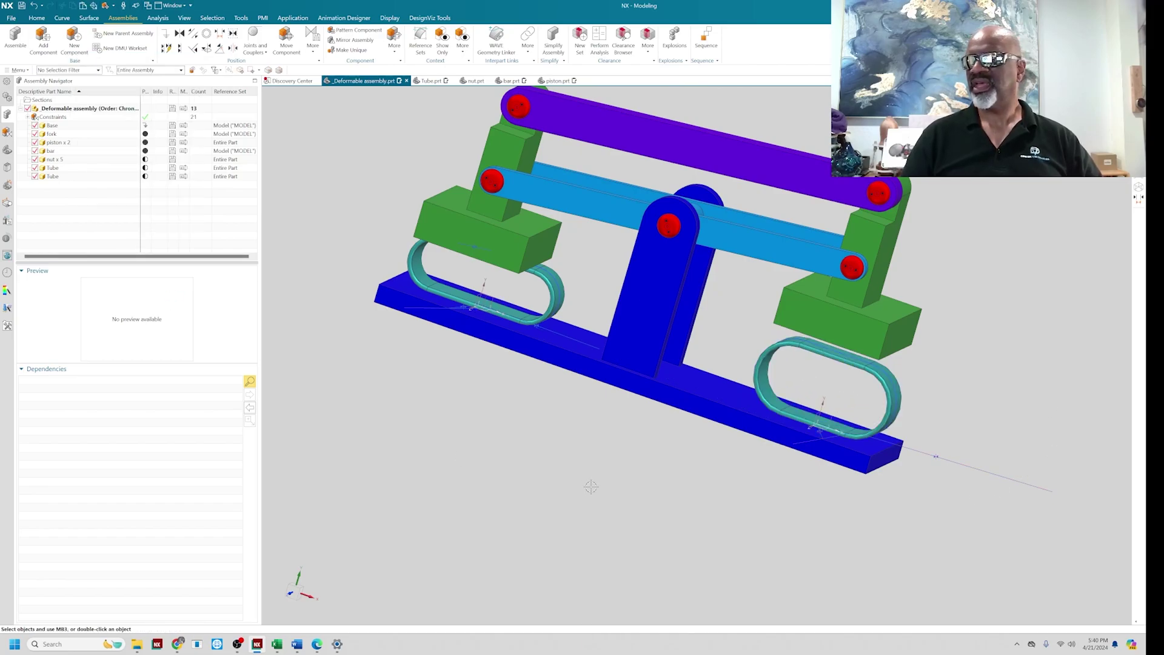
- Deform the right Tube by linking its height h to the measured piston clearance with the formula dist
middle_click_drag(592, 485, 589, 481)
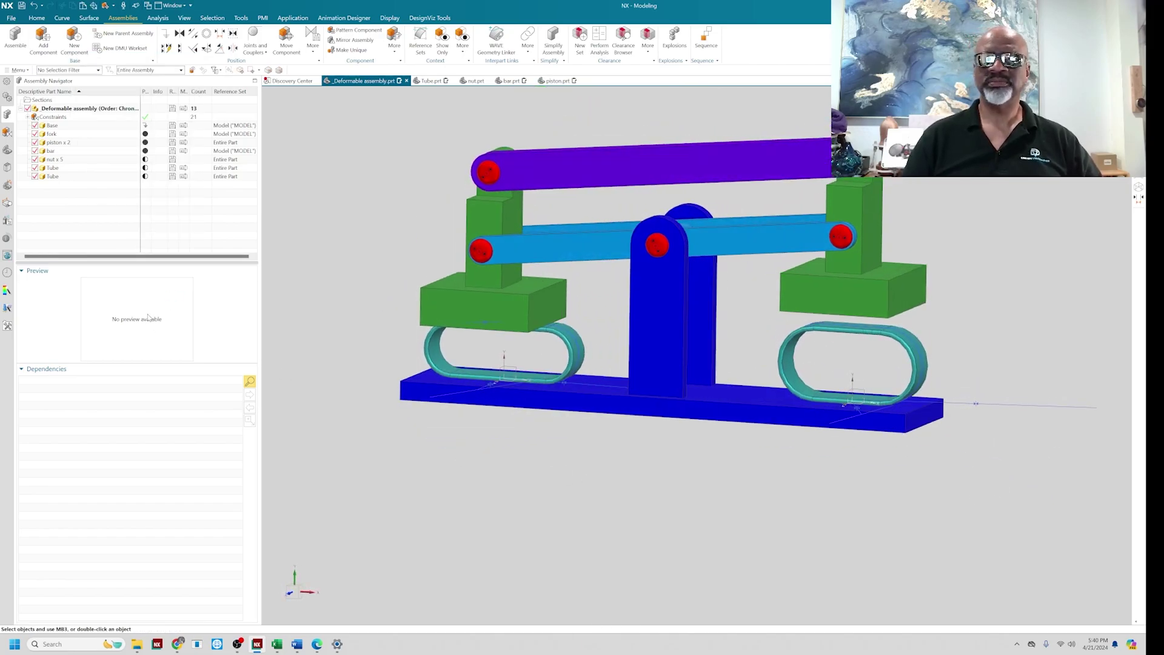
left_click(53, 176)
right_click(54, 176)
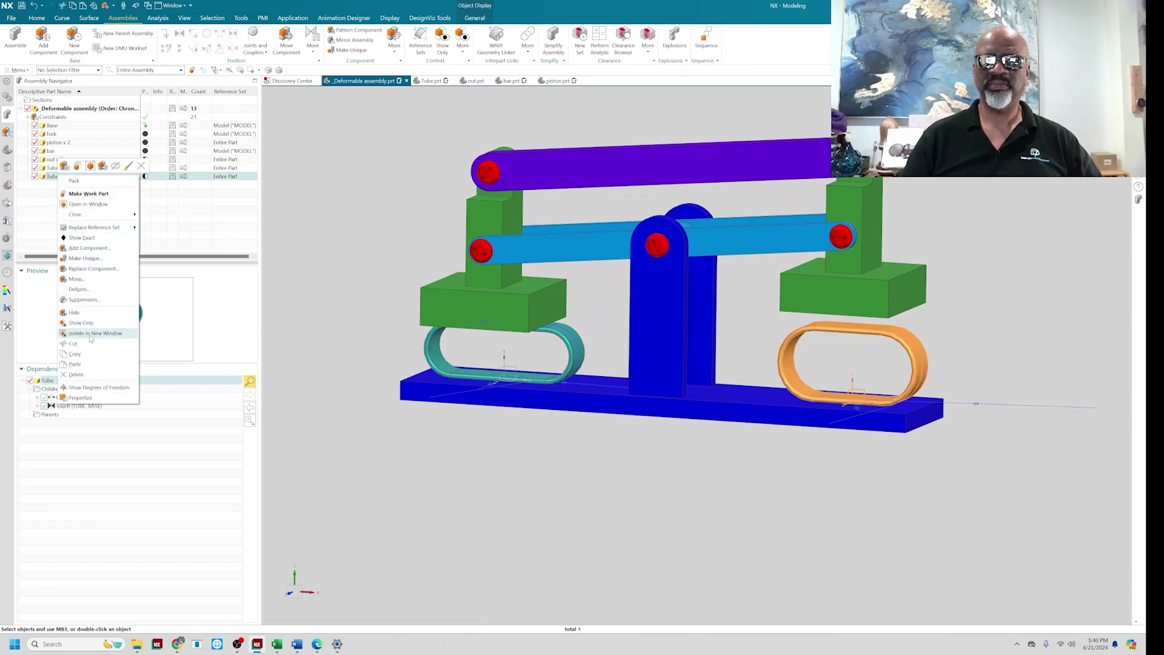
left_click(79, 289)
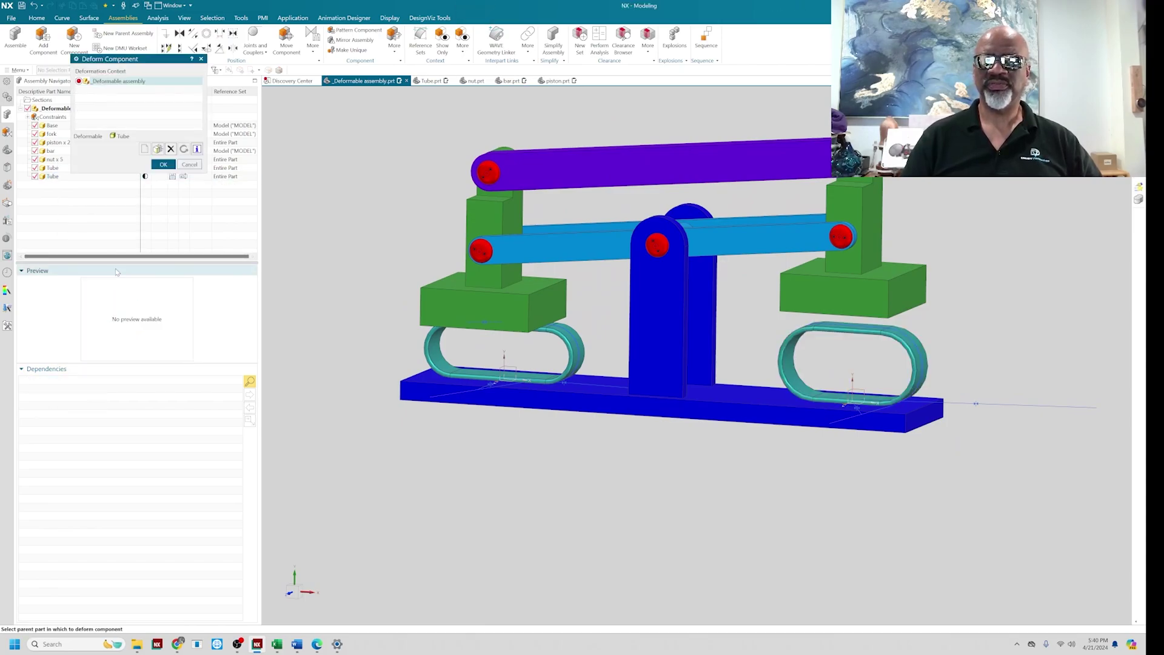
left_click(163, 164)
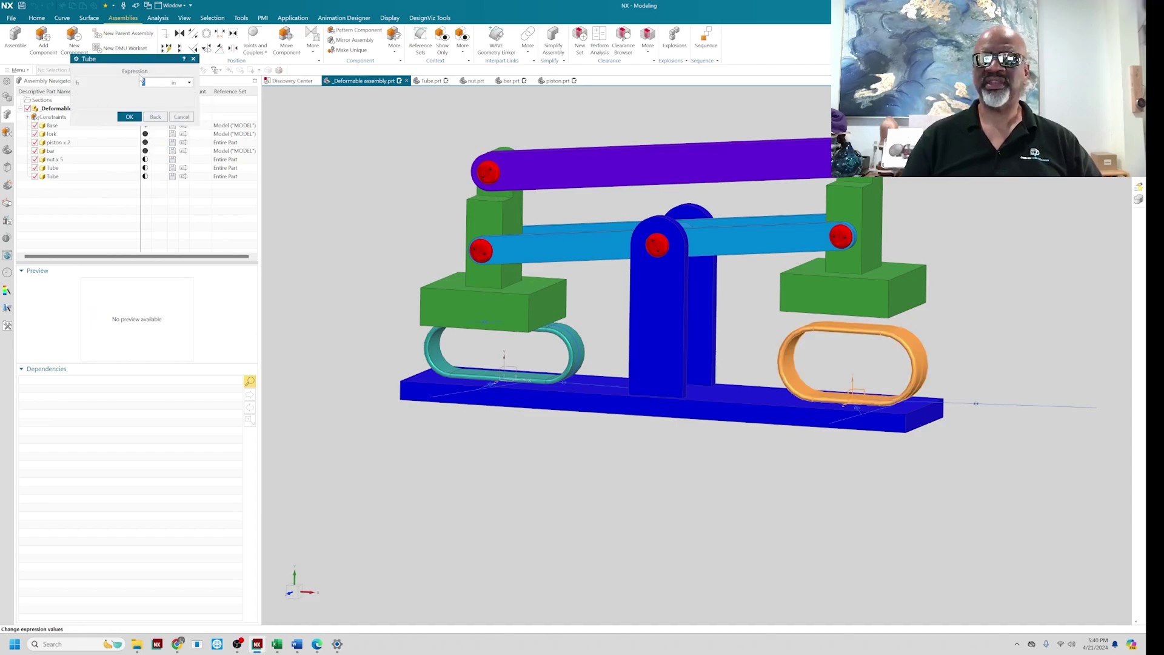
left_click(190, 83)
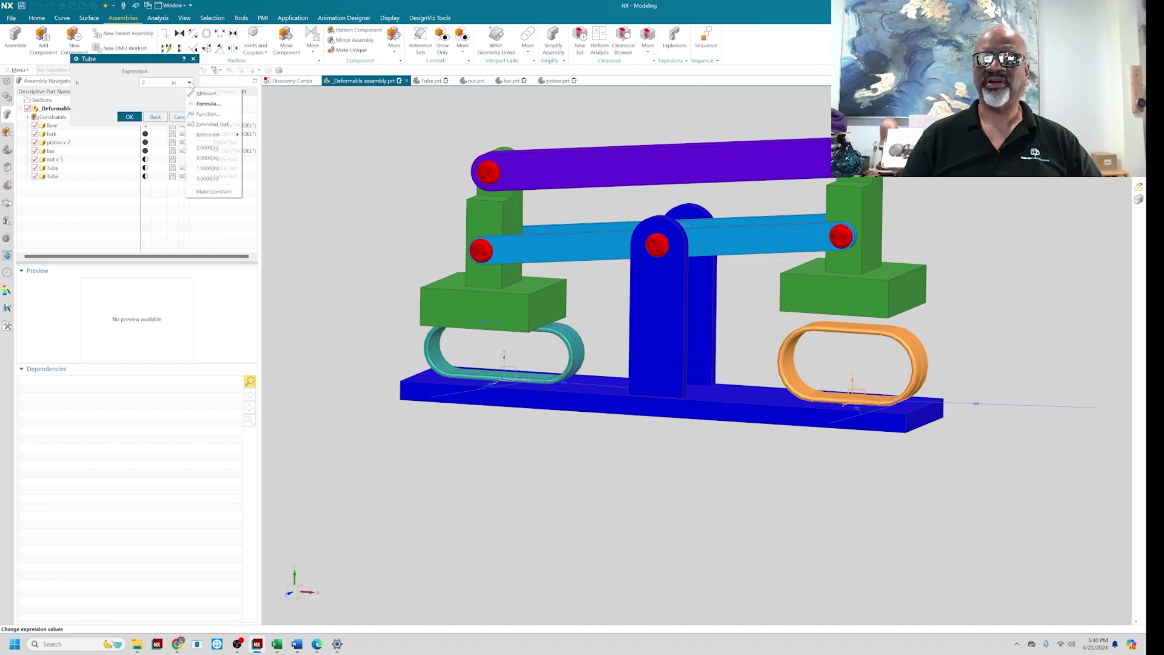
left_click(202, 101)
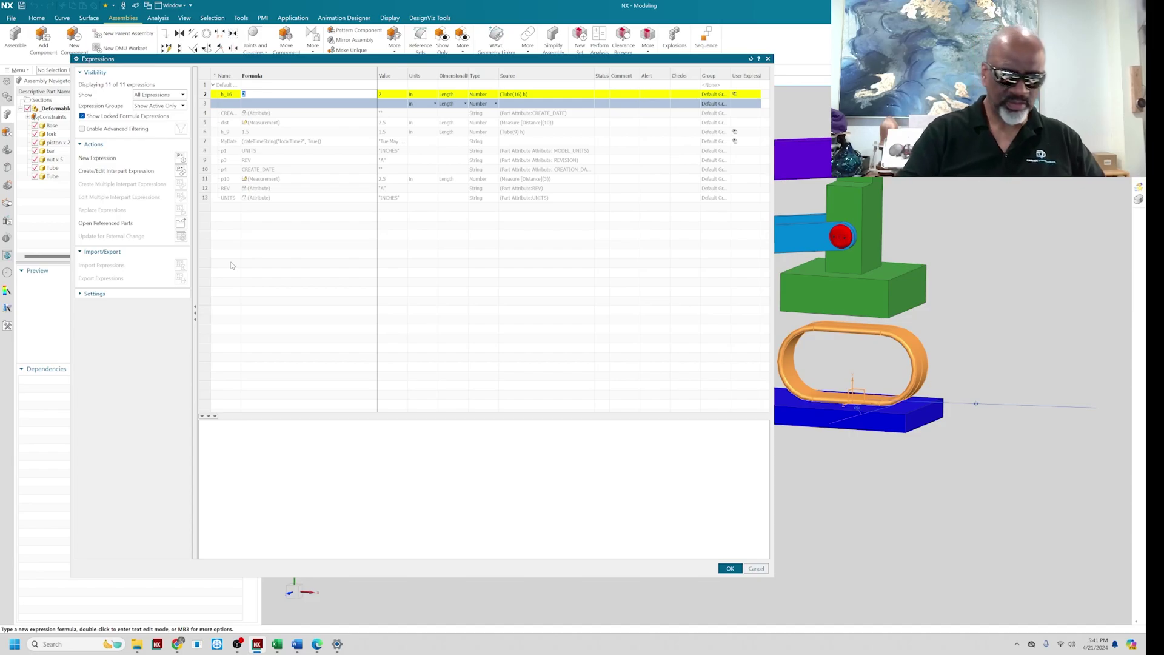
type("di")
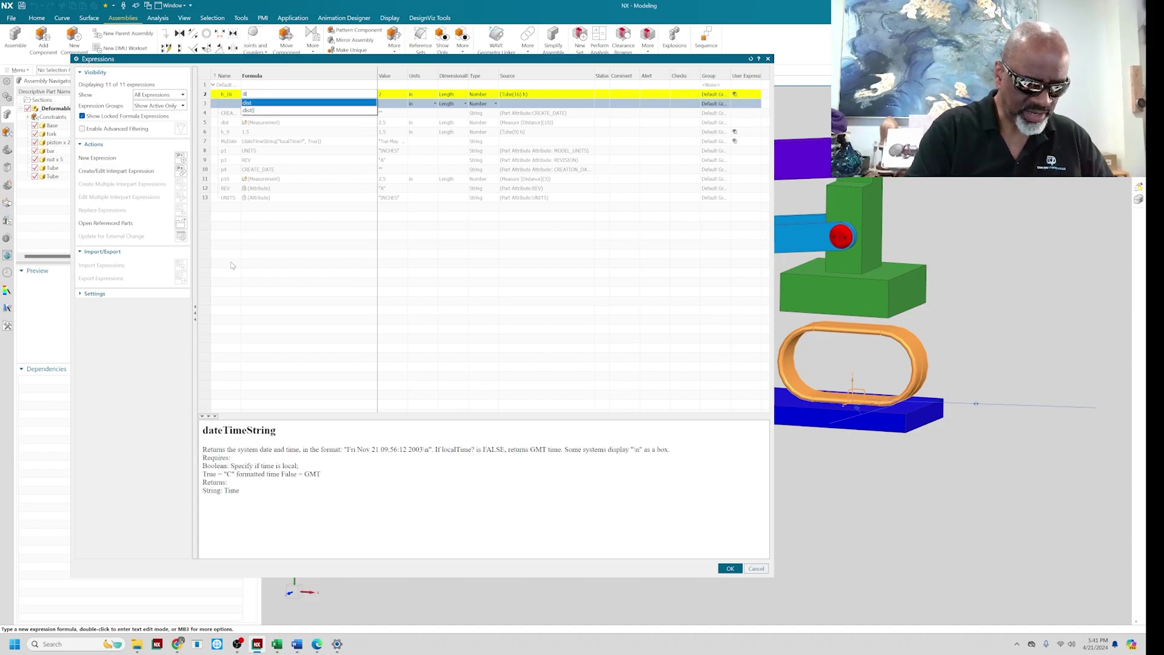
type("st")
key("Return")
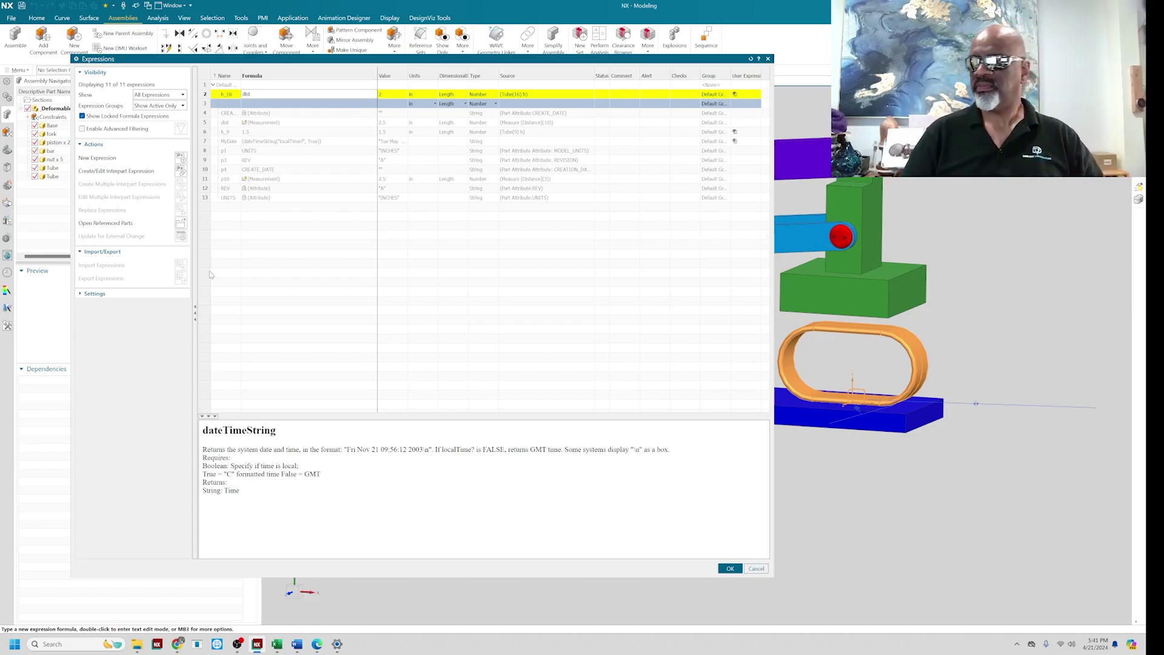
left_click(729, 568)
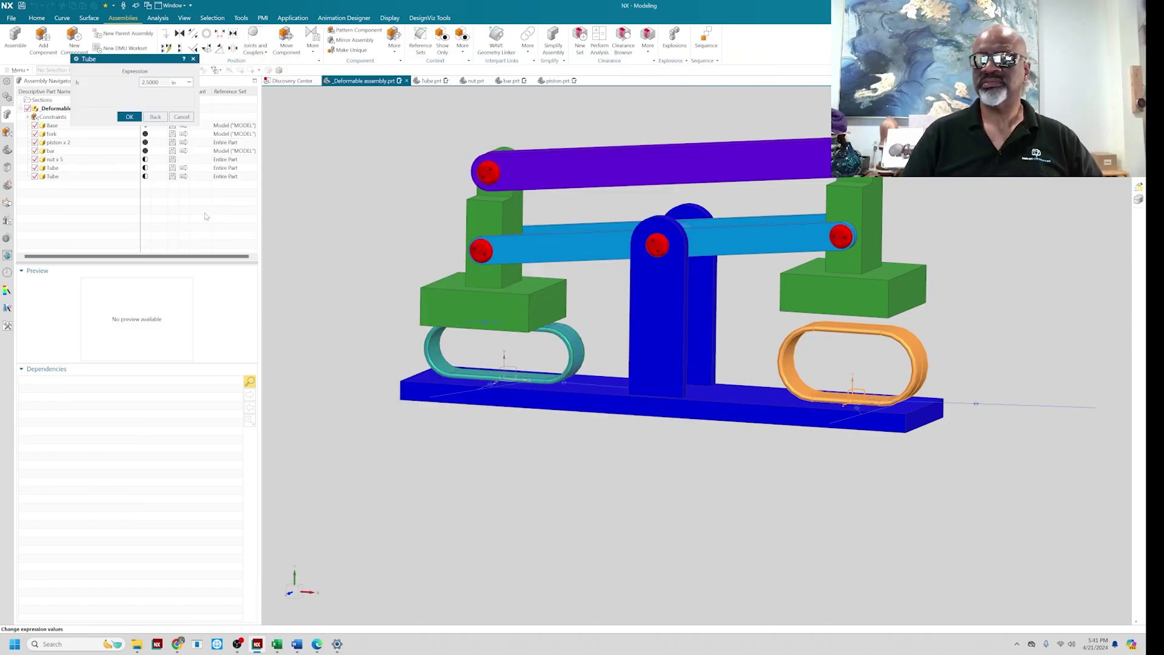
left_click(128, 119)
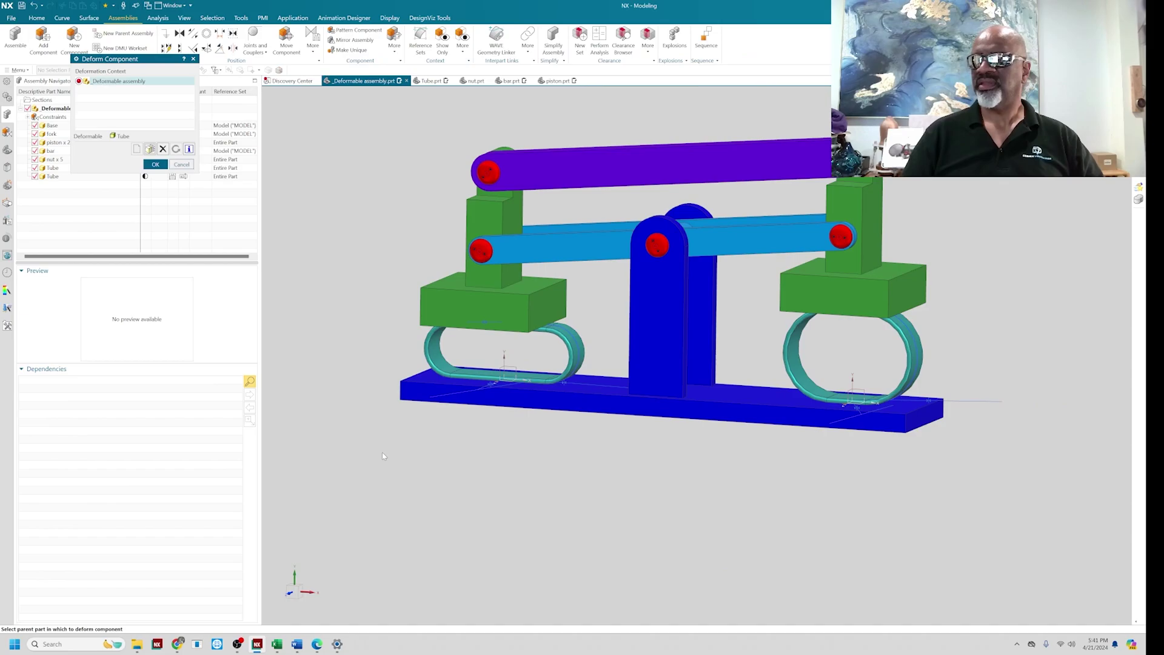
left_click(156, 165)
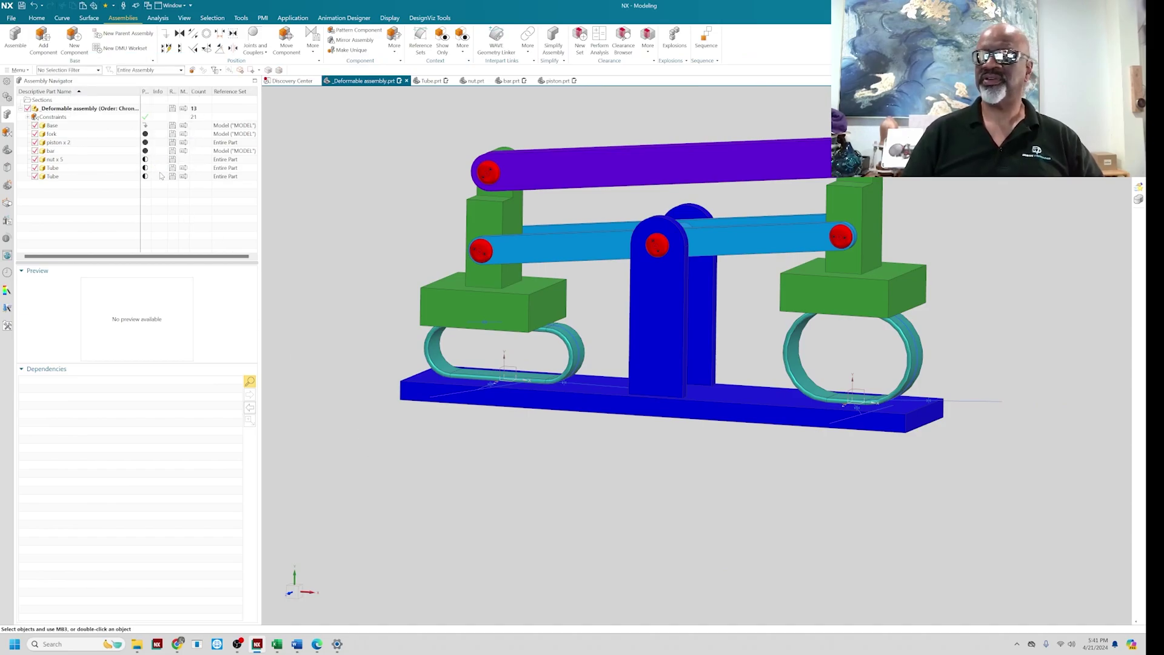
- Identify the two Tube components and deform the left one to a smaller height h, flattening it beneath its piston
middle_click_drag(537, 456, 506, 456)
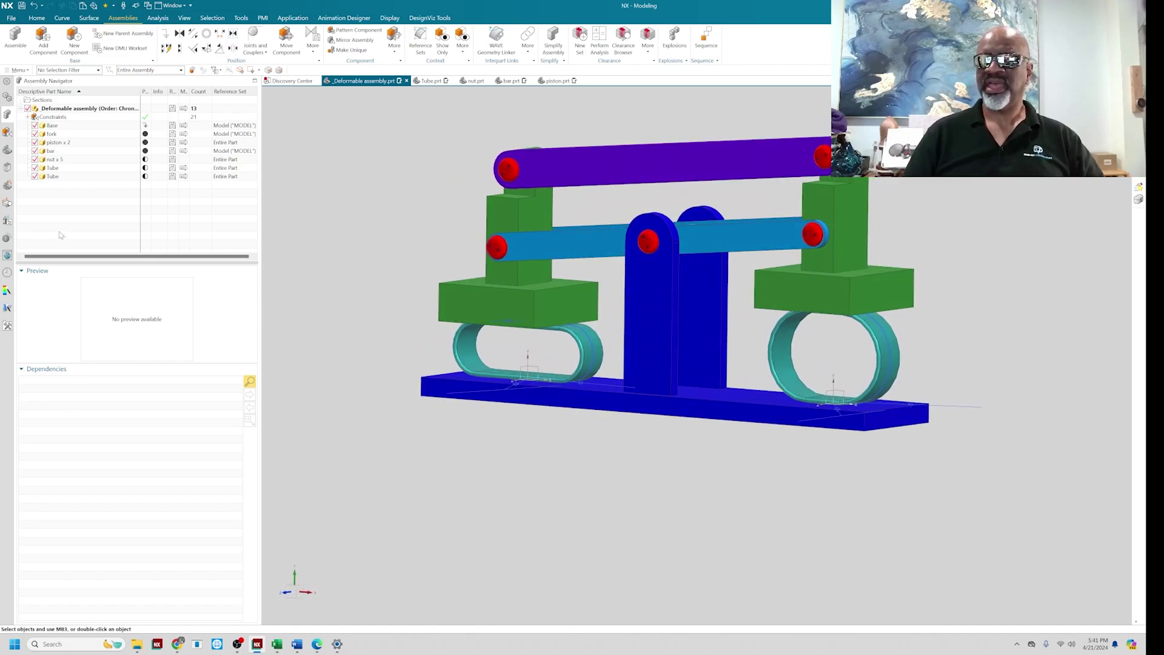
left_click(61, 168)
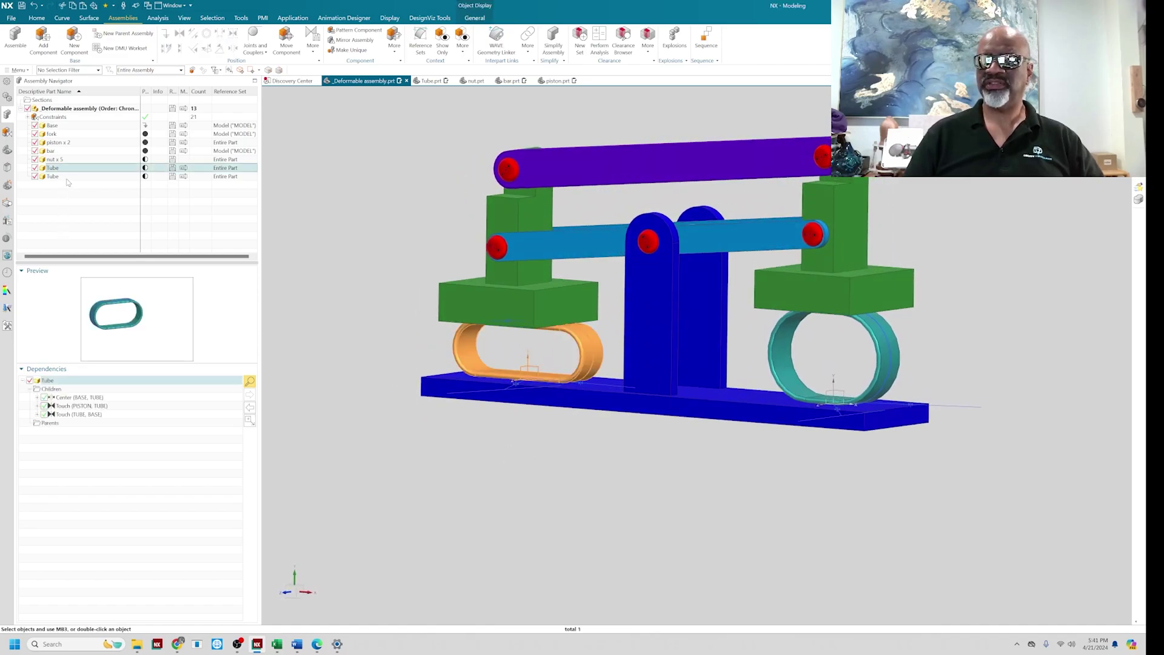
left_click(67, 177)
left_click(312, 290)
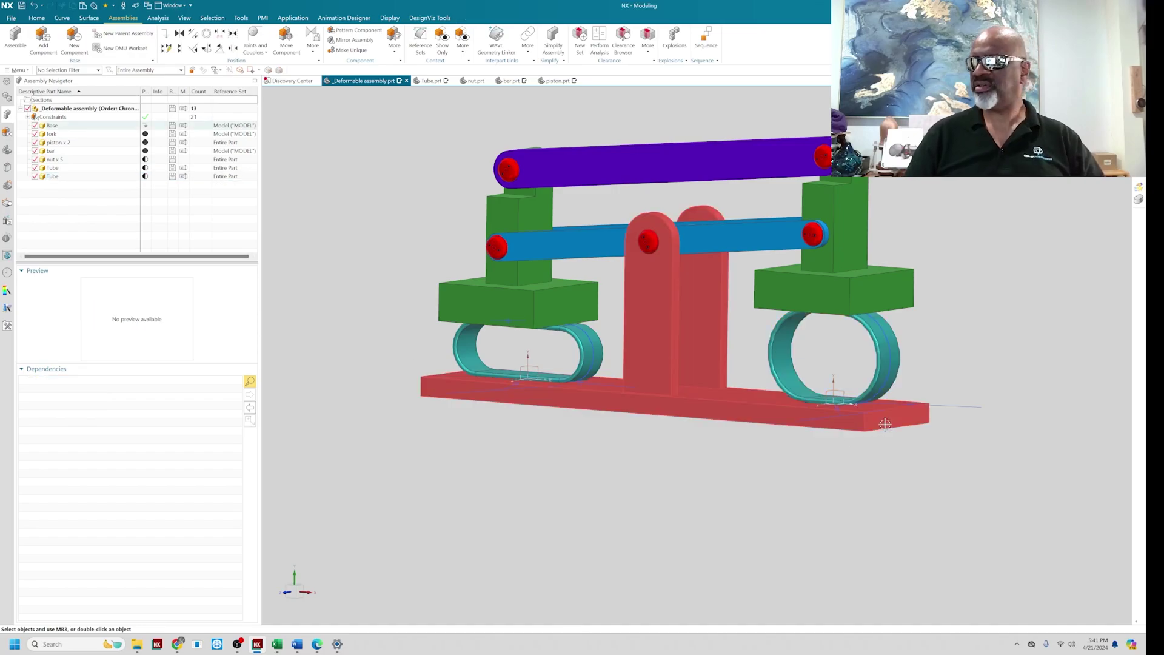
middle_click_drag(710, 456, 776, 463)
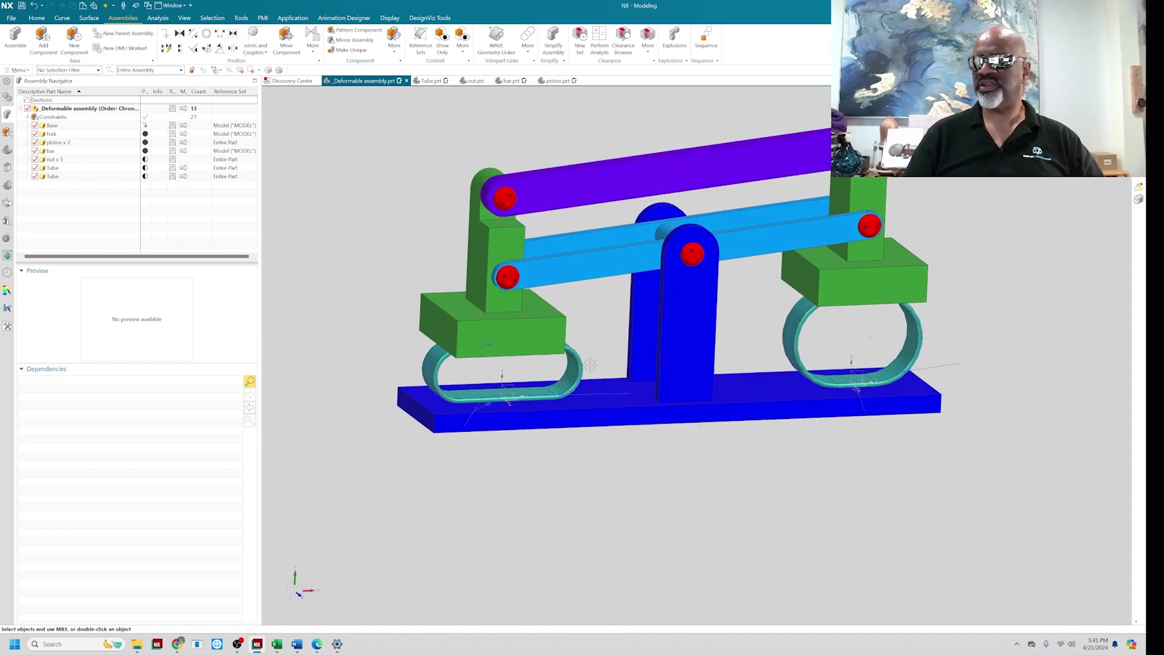
left_click(63, 169)
right_click(63, 169)
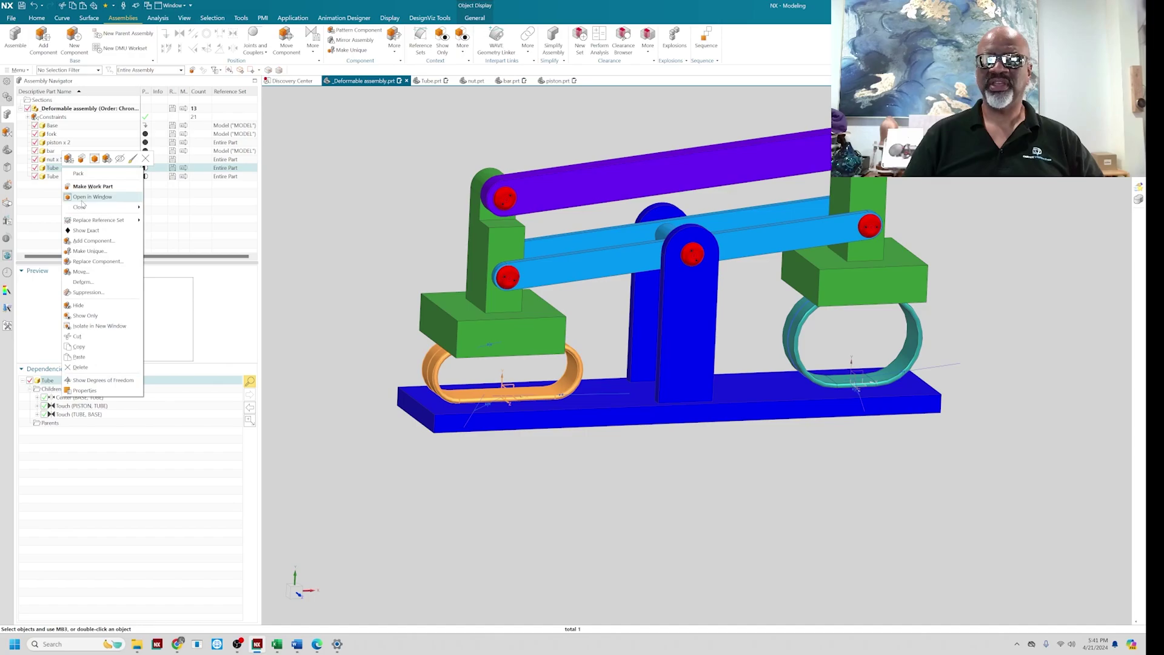
left_click(83, 282)
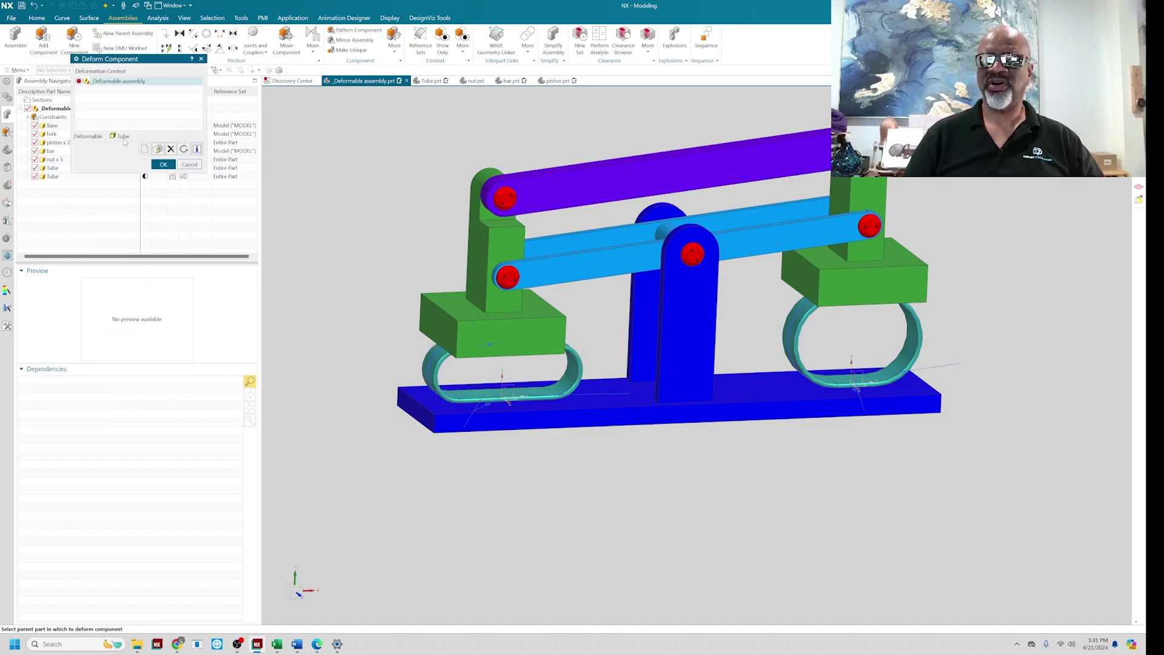
left_click(157, 149)
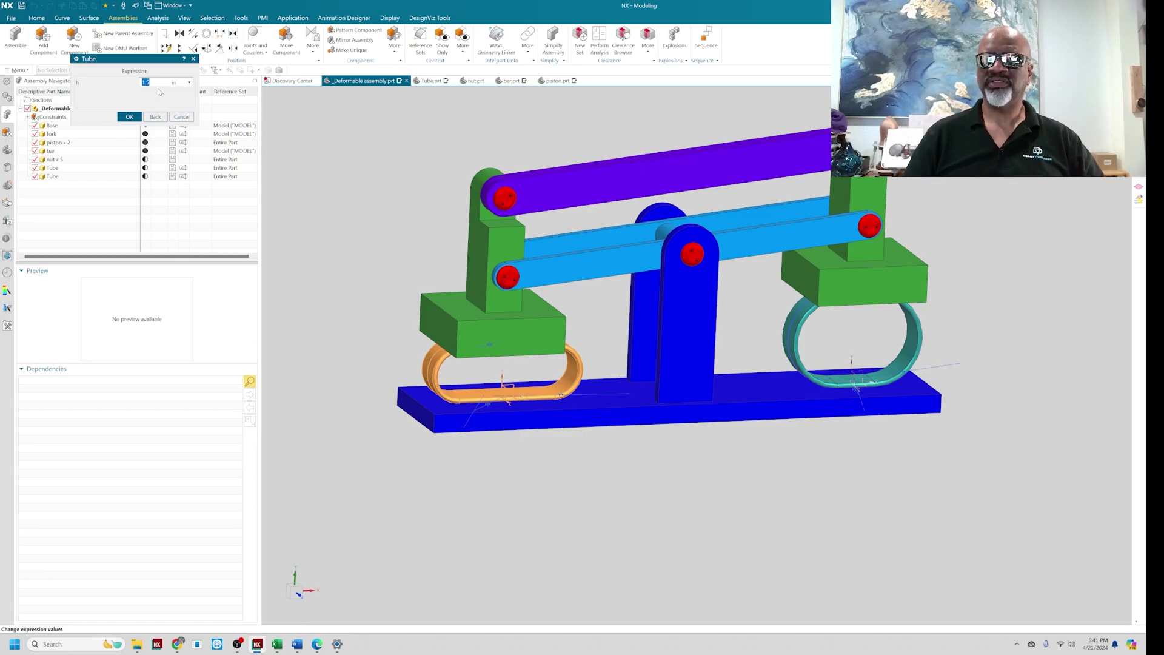
key("BackSpace")
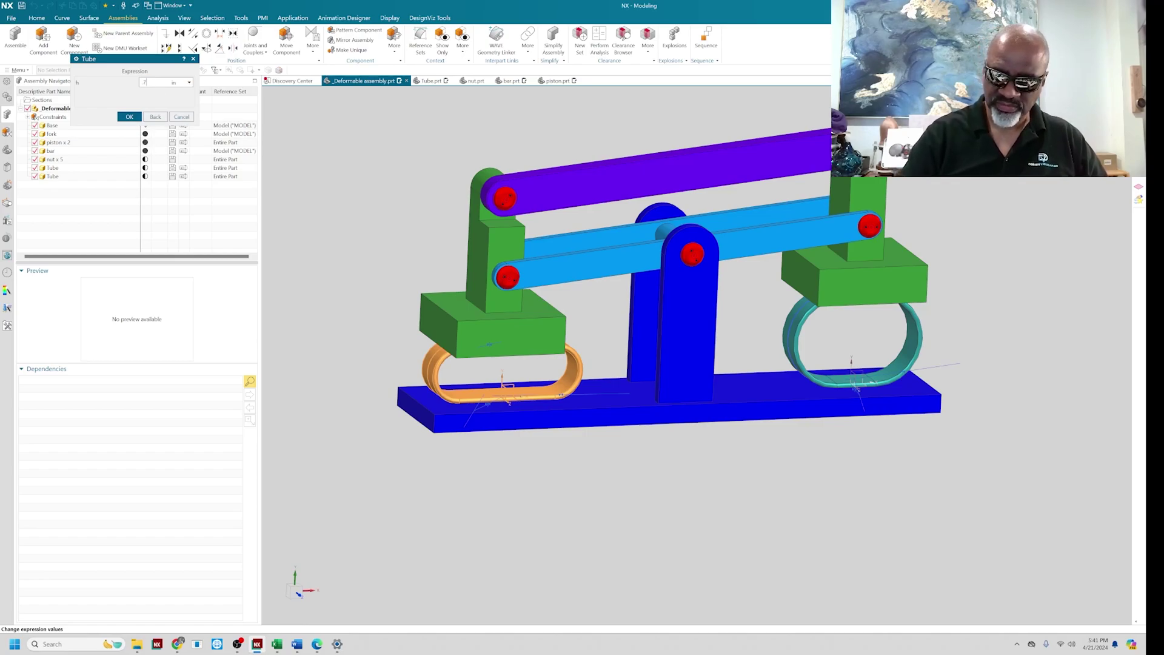
left_click(129, 116)
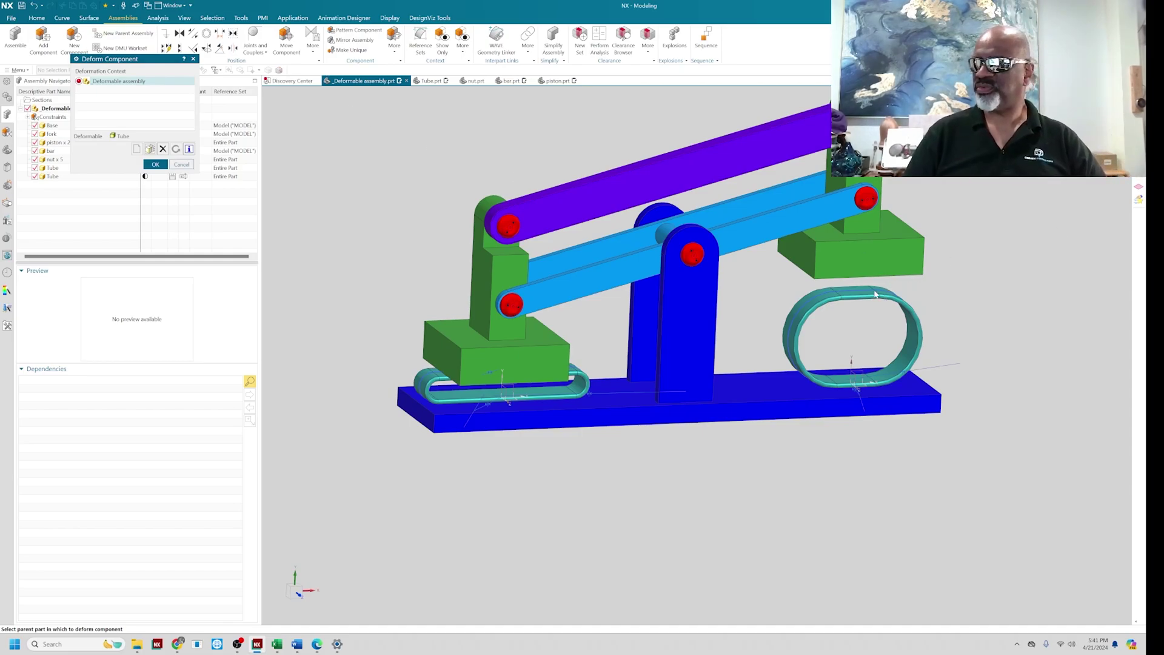
- Set the left Tube's deformed height h to 1 in
left_click(149, 150)
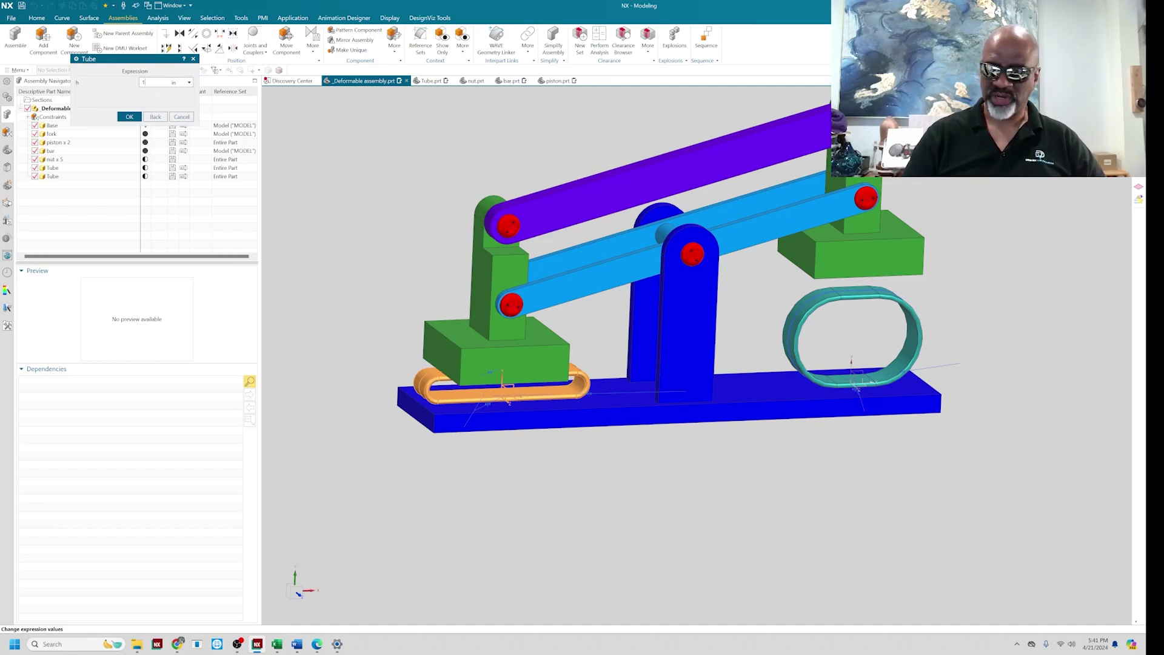
left_click(132, 118)
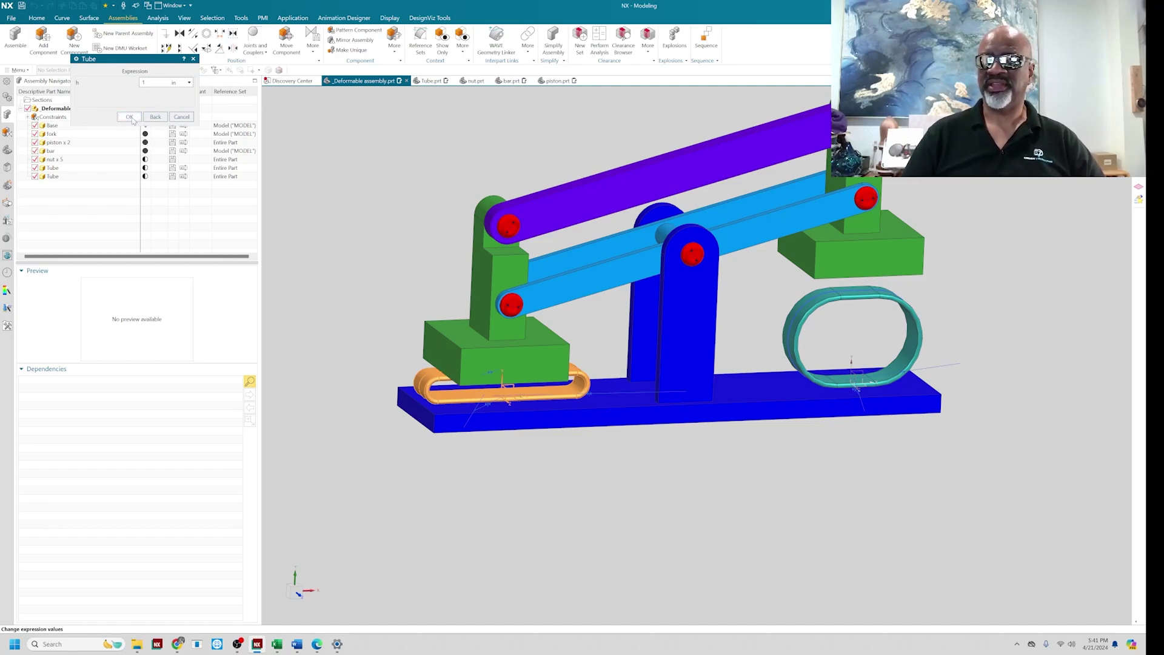
mouse_move(768, 459)
middle_mouse_down()
mouse_move(765, 449)
mouse_move(741, 465)
mouse_move(754, 436)
mouse_move(775, 462)
middle_mouse_up()
- Set the left Tube's height h to 3 in, inspect both tubes and pistons, and finish the component deformation
left_click(150, 149)
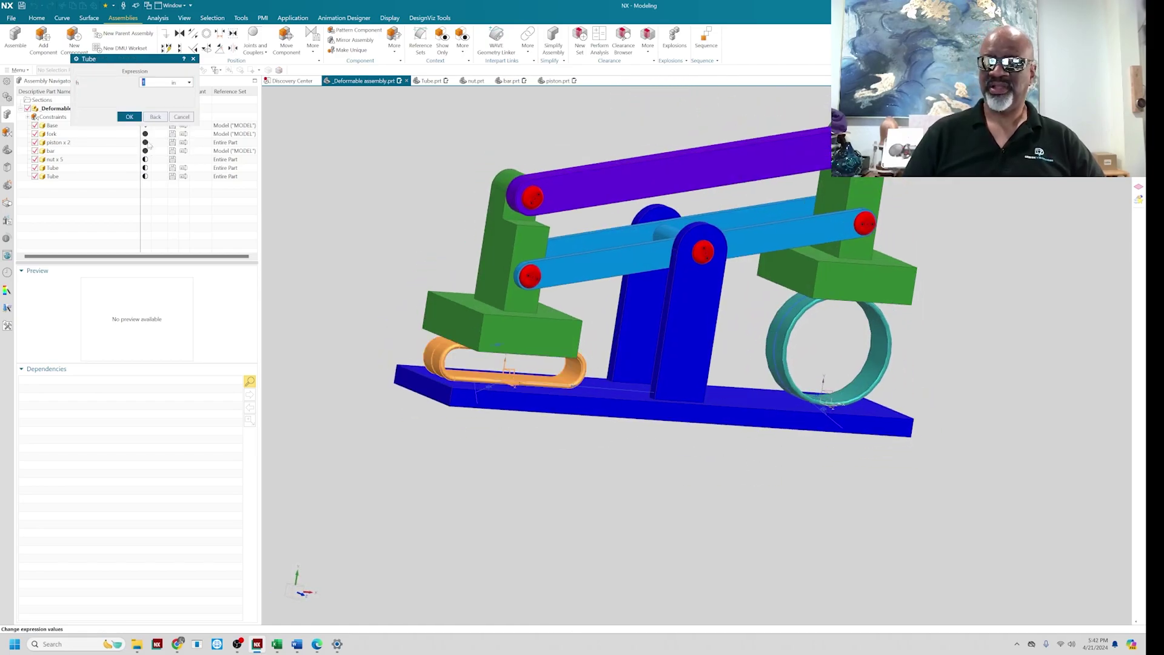
type("3")
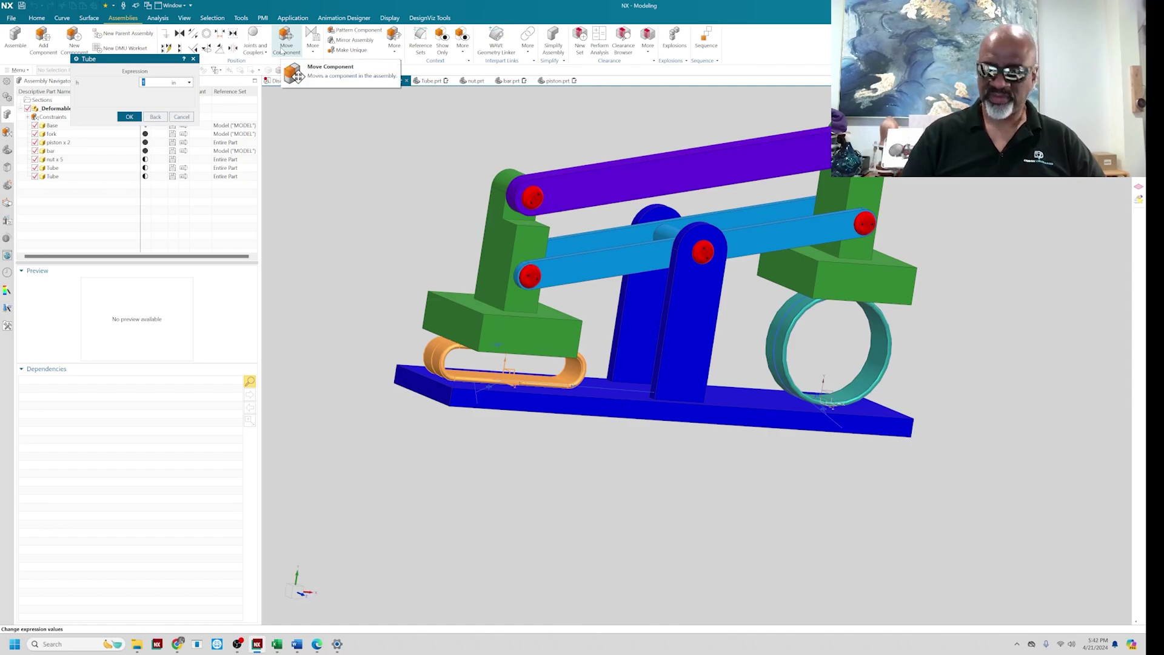
left_click(130, 116)
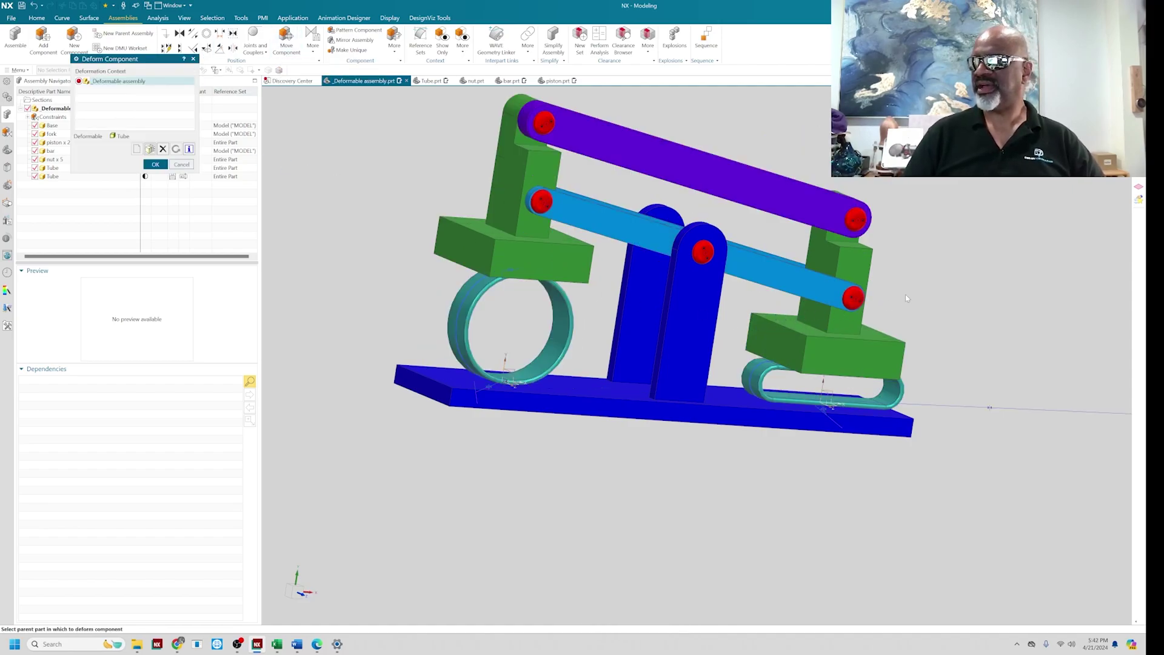
middle_click_drag(905, 293, 897, 263)
scroll(898, 260, "up", 2)
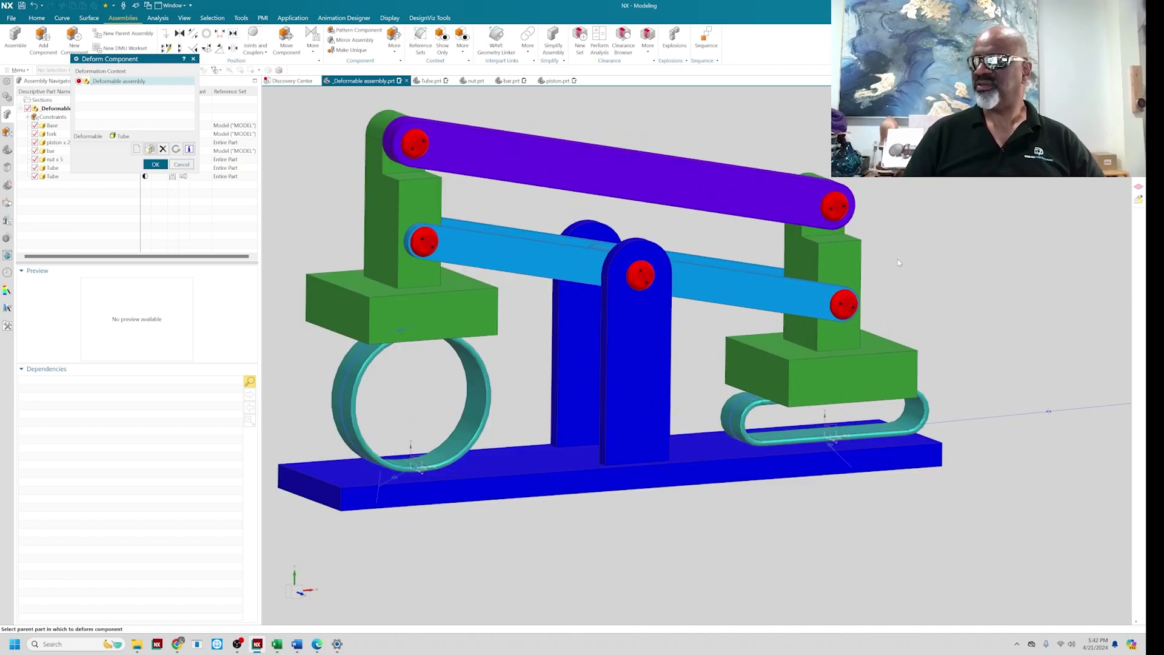
middle_click_drag(654, 128, 729, 162)
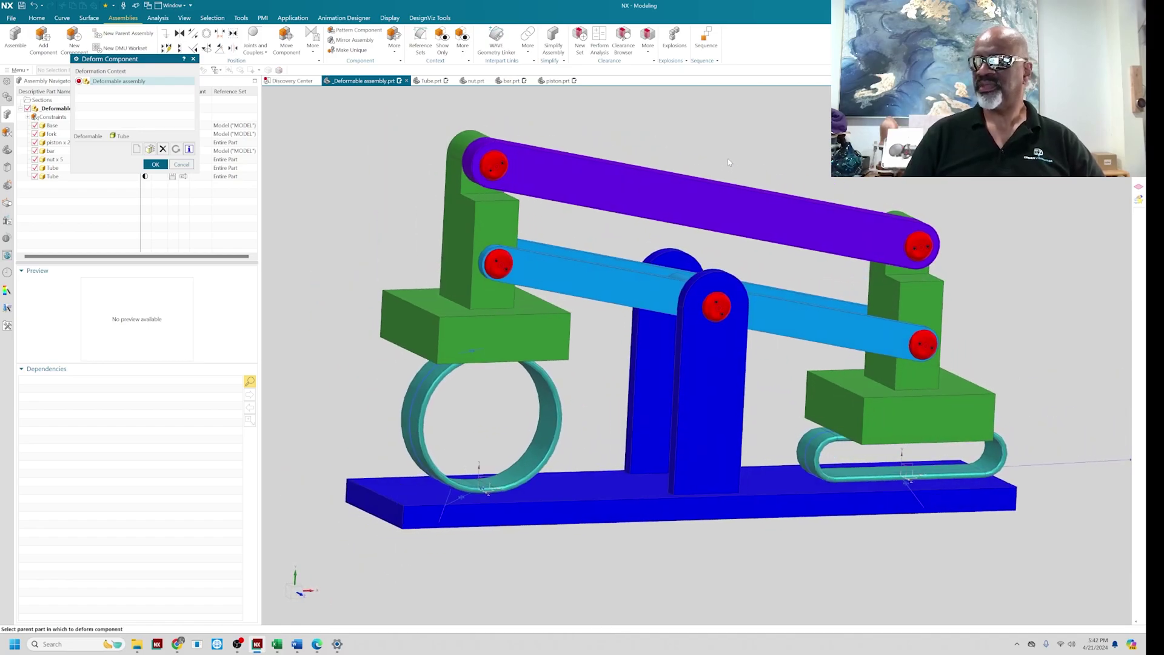
left_click(155, 164)
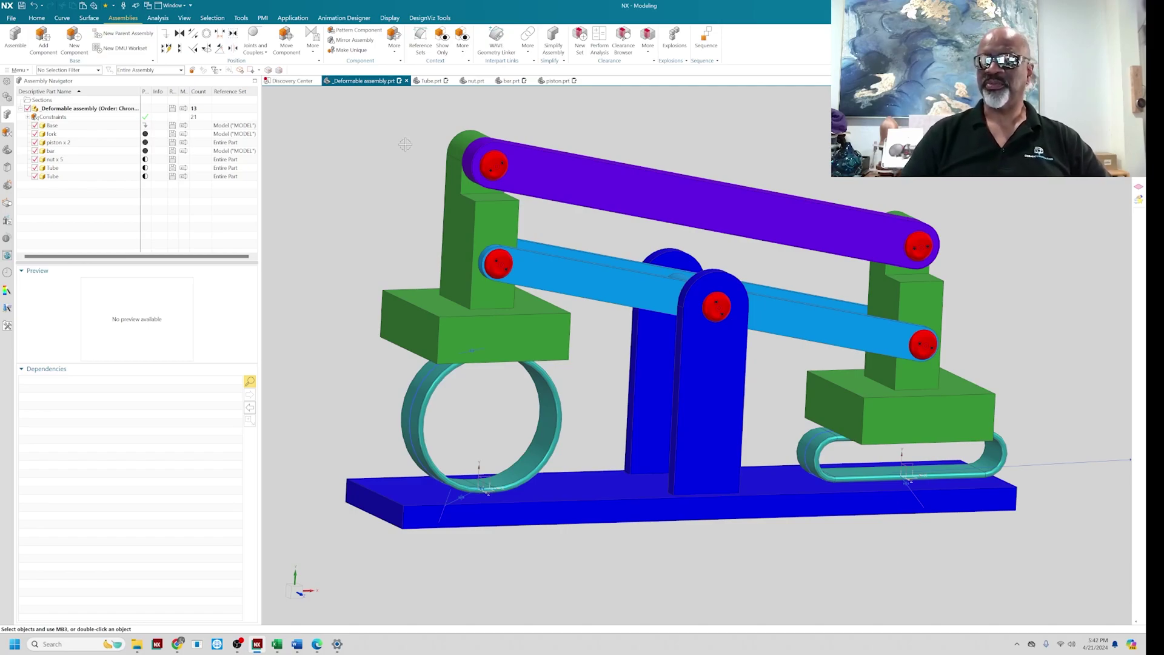
middle_click_drag(346, 224, 346, 220)
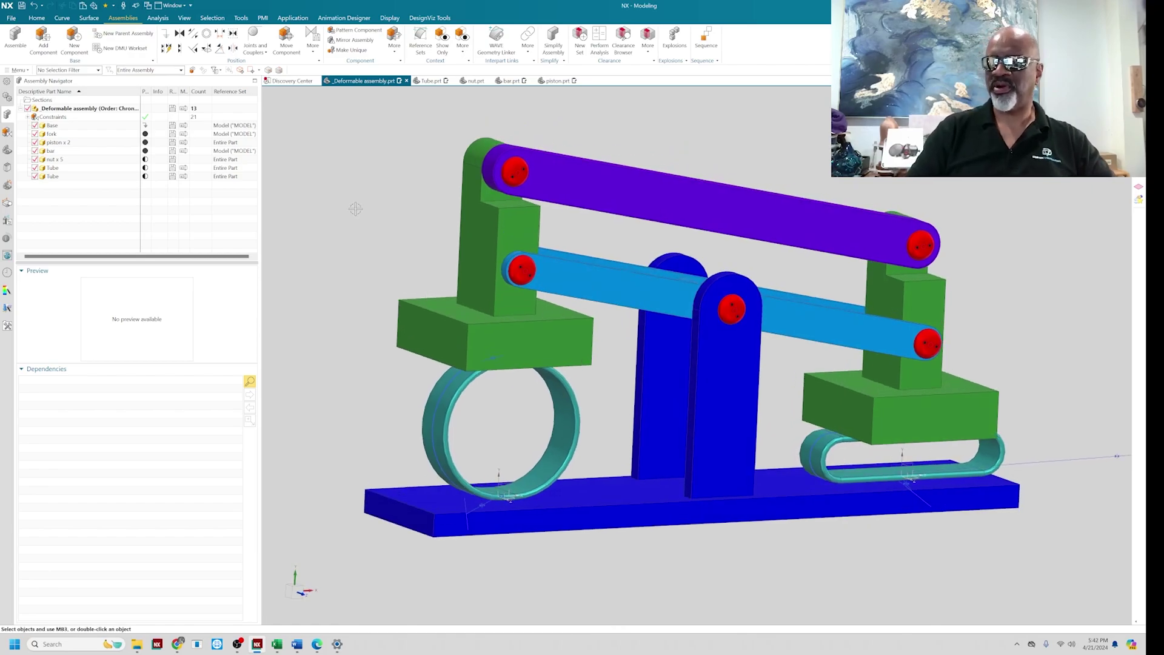